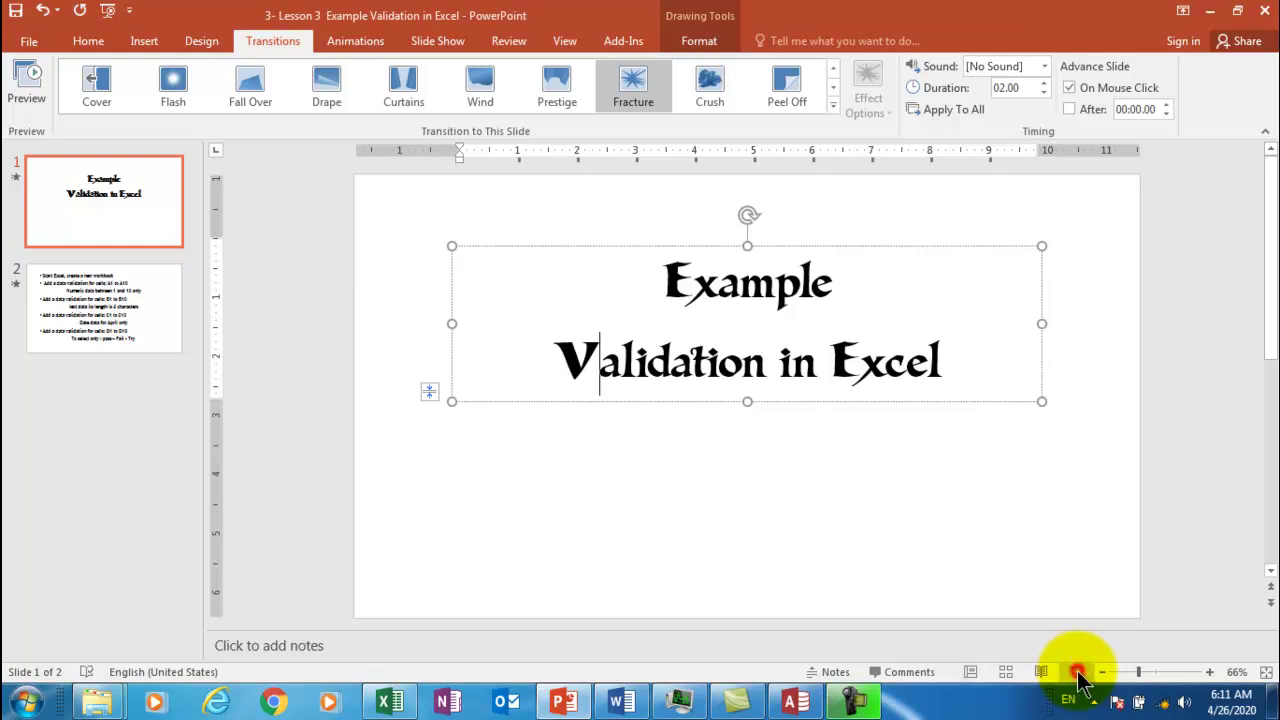
- Run the lesson slide show to the second slide, which describes the A1:A10 validation task
{"action": "left_click", "coordinate": [1078, 678]}
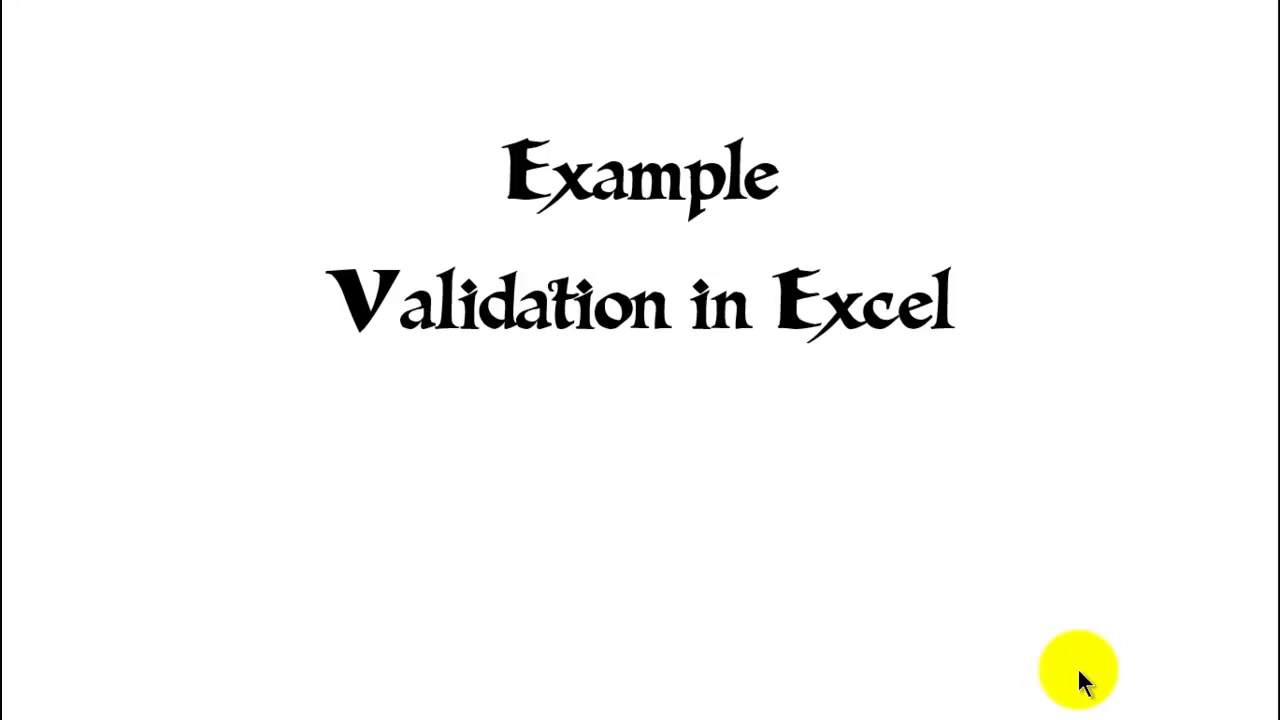
{"action": "left_click", "coordinate": [1083, 680]}
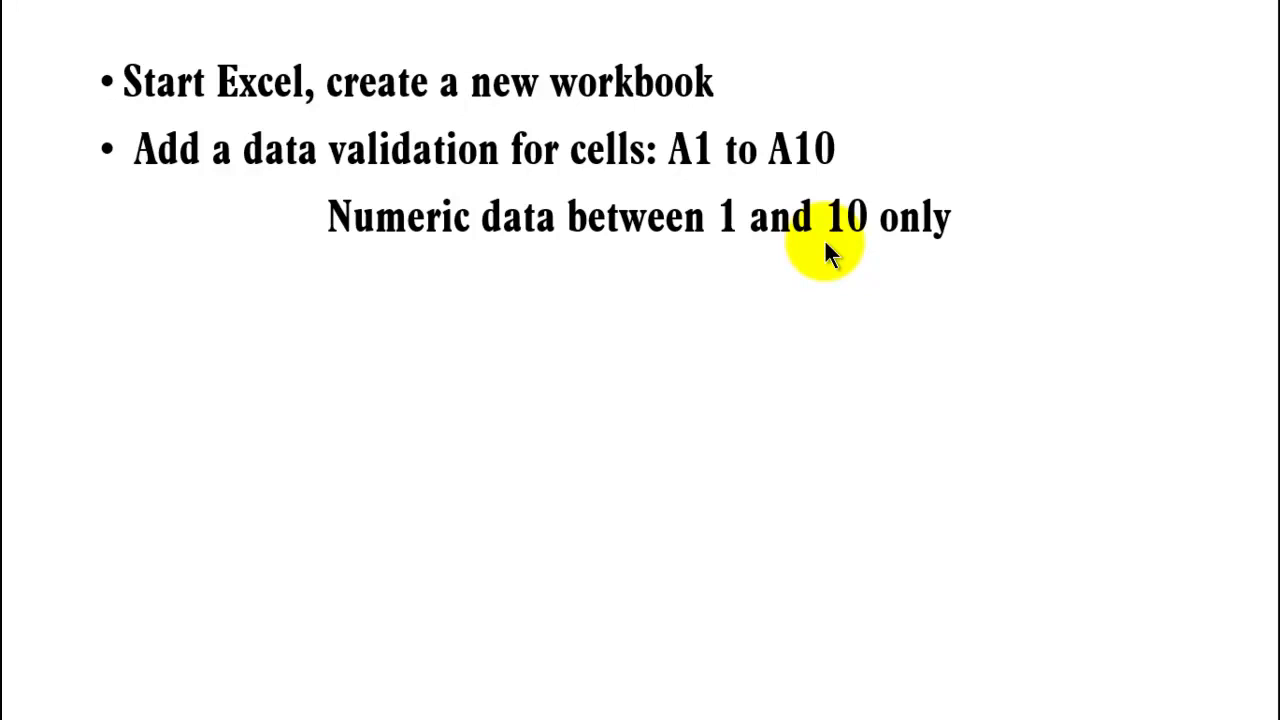
{"action": "key", "text": "super"}
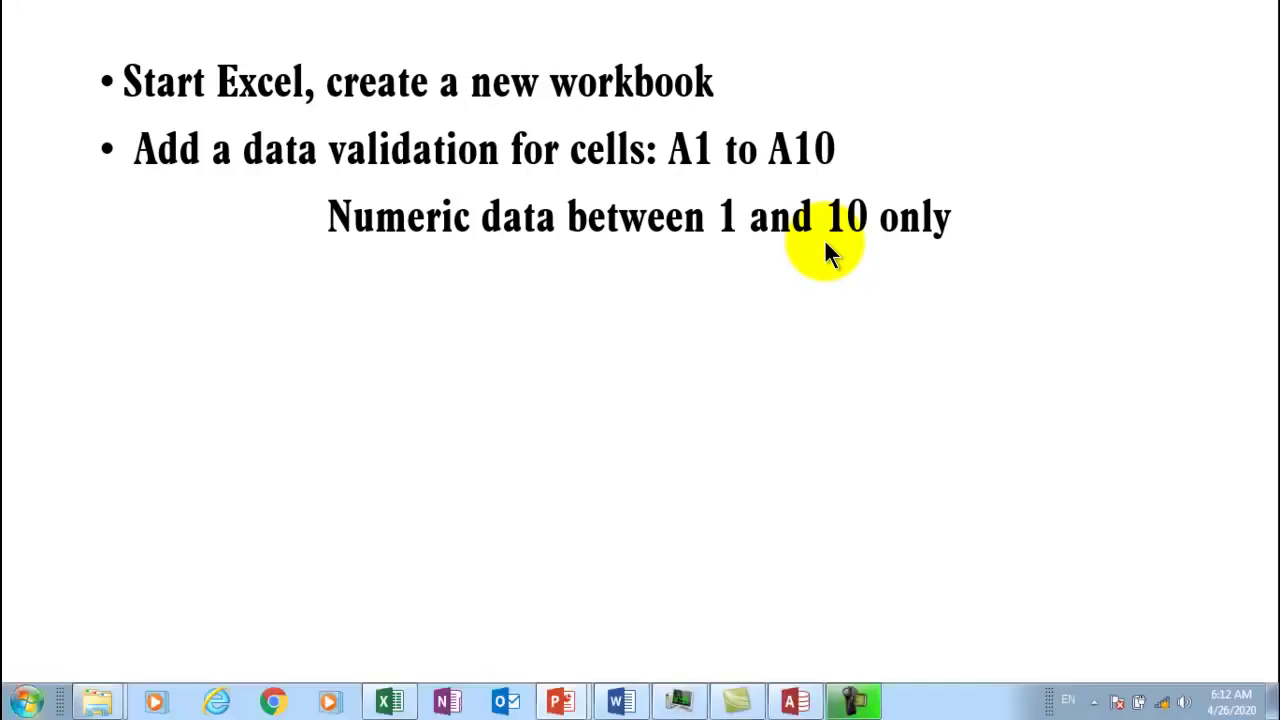
- In Excel, dismiss the colour-scheme prompt, select A1:A10 and open Data Validation
{"action": "left_click", "coordinate": [390, 700]}
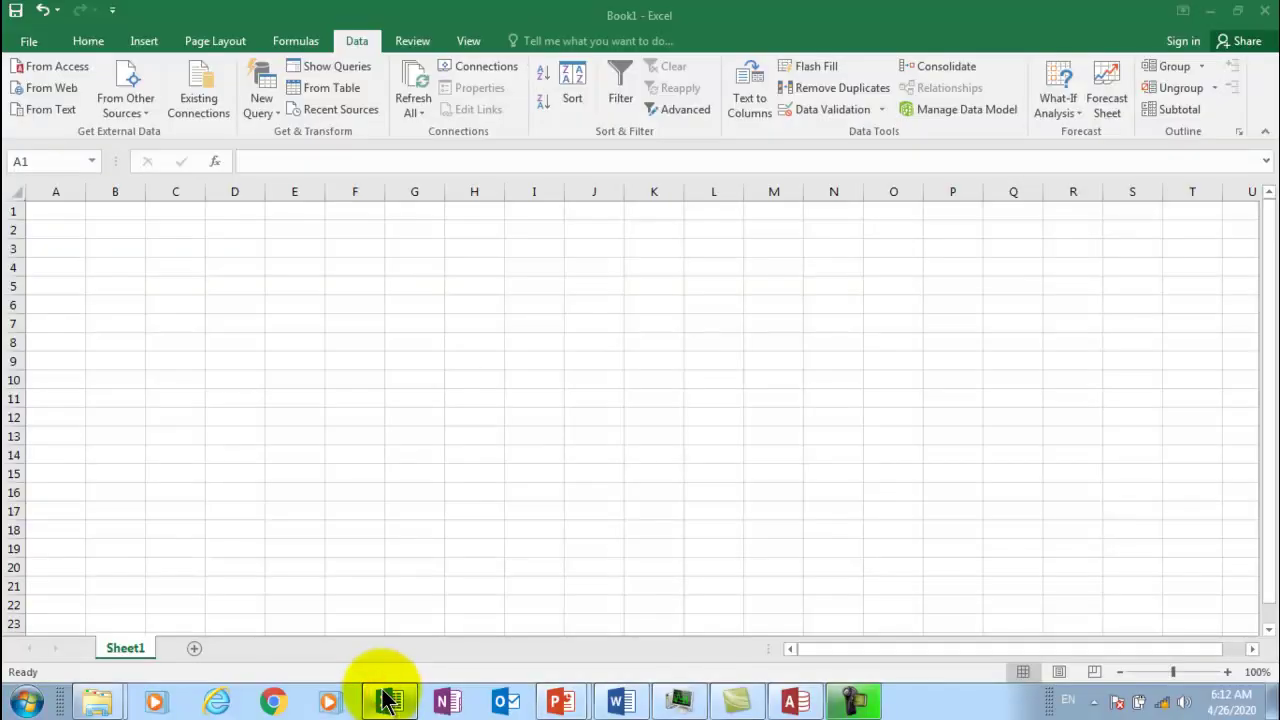
{"action": "left_click", "coordinate": [330, 434]}
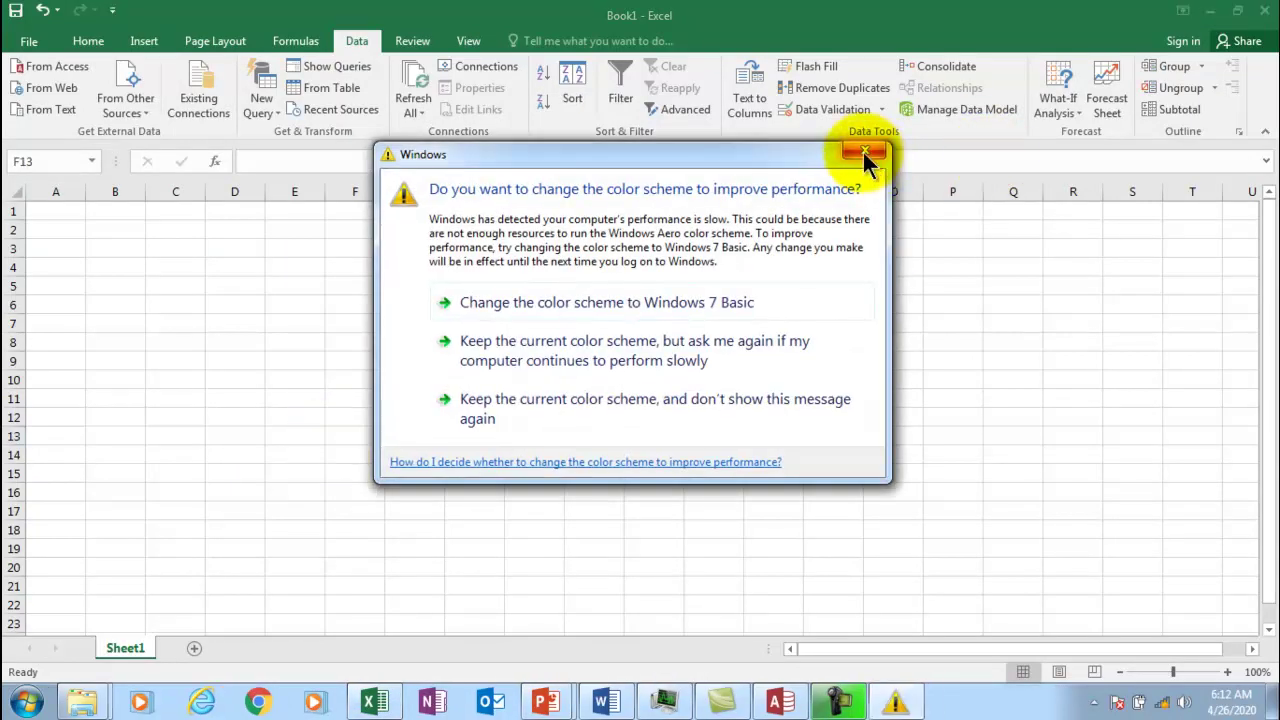
{"action": "left_click", "coordinate": [863, 152]}
{"action": "left_click_drag", "start_coordinate": [90, 371], "coordinate": [108, 680]}
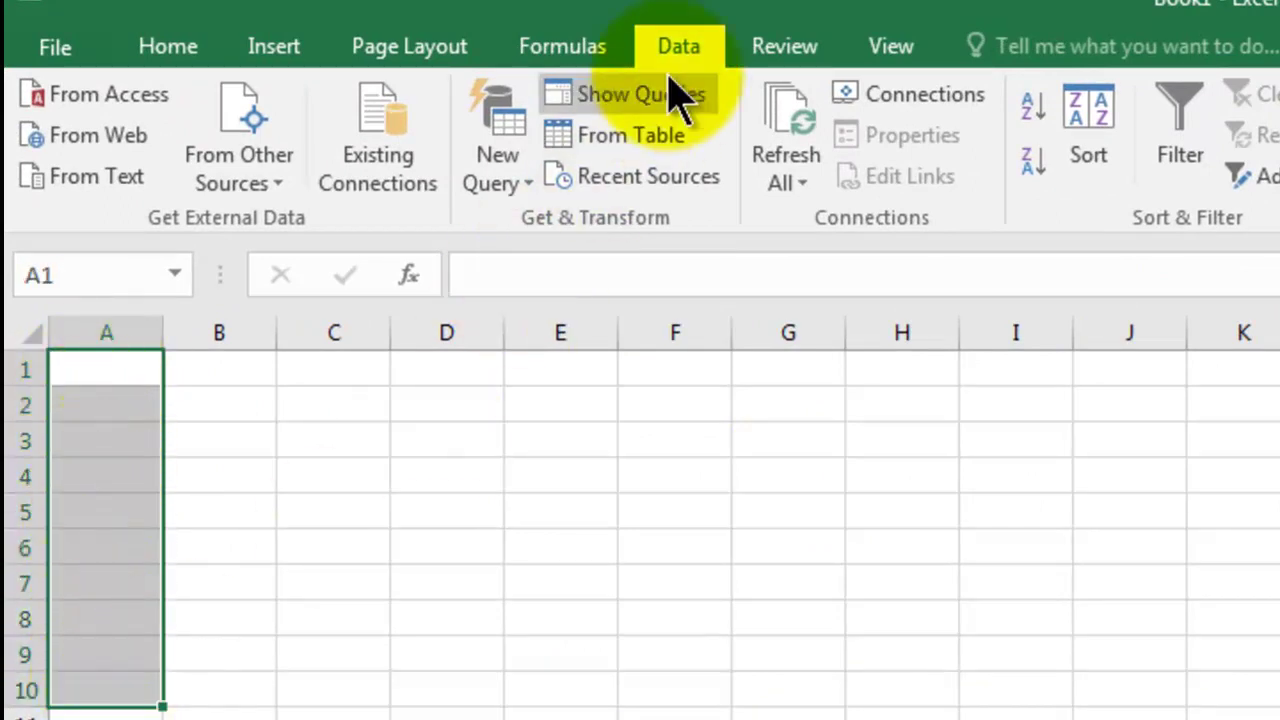
{"action": "left_click", "coordinate": [681, 46]}
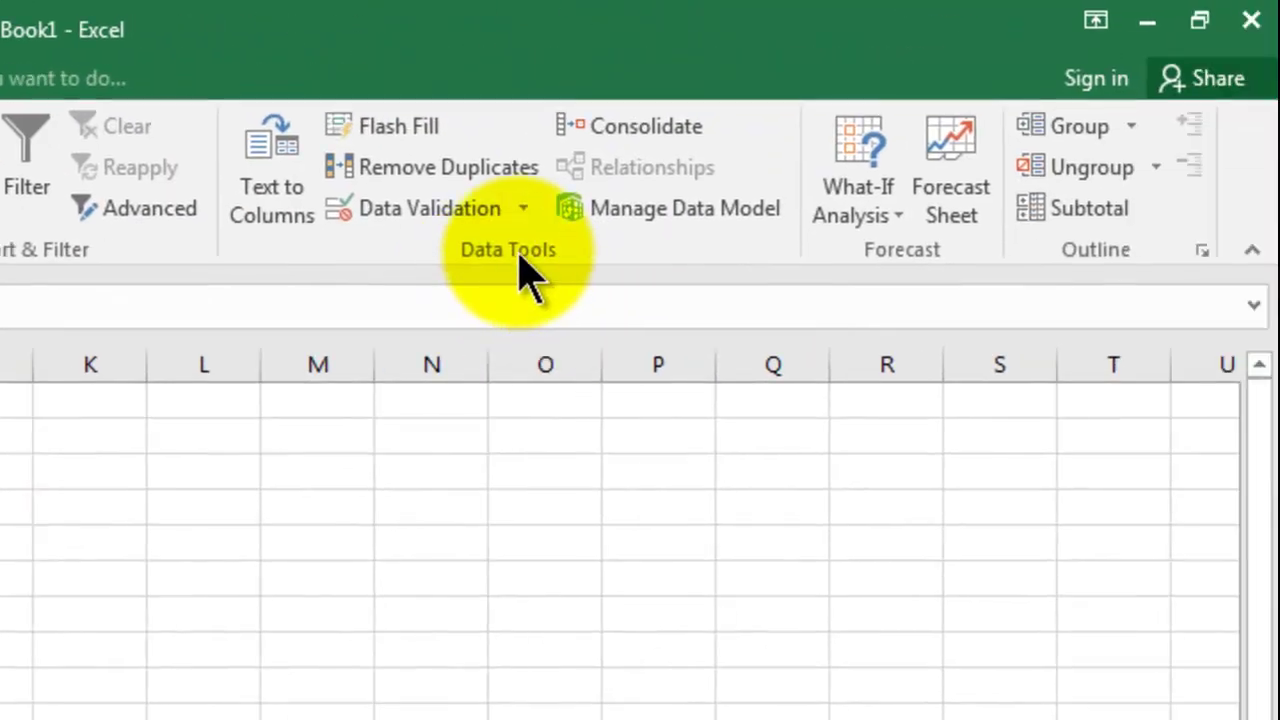
{"action": "left_click", "coordinate": [394, 214]}
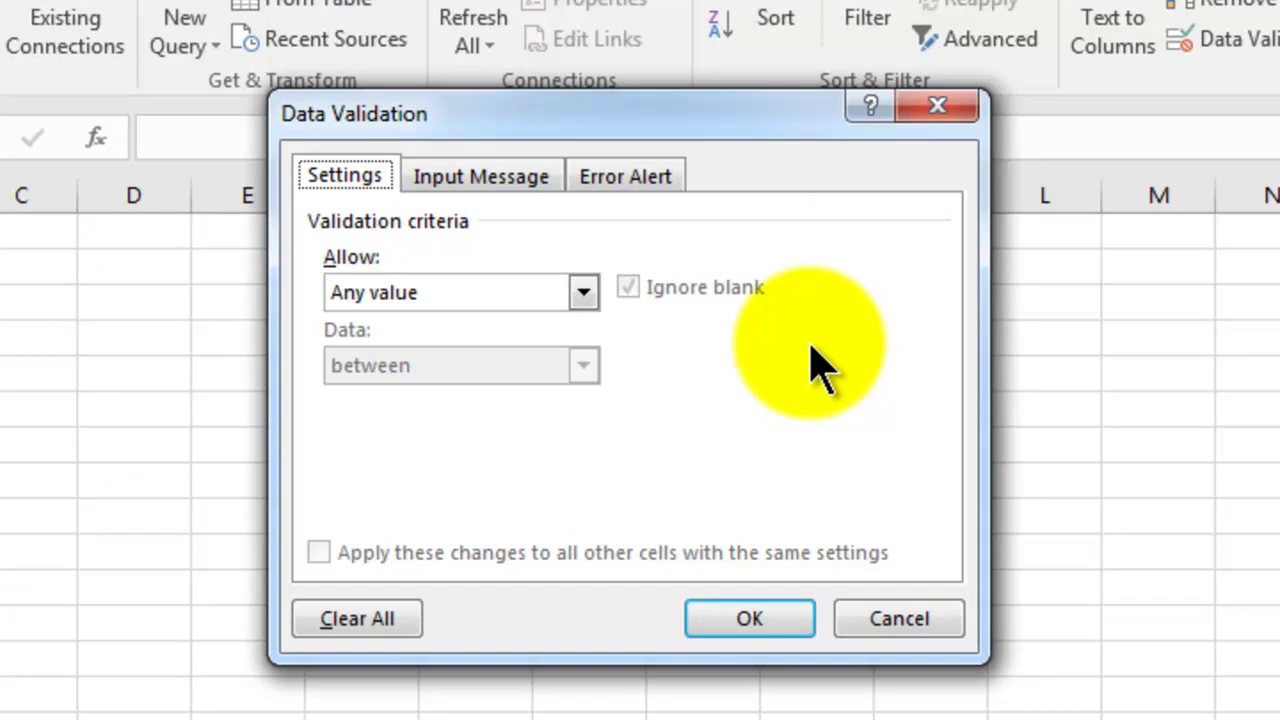
- Allow only whole numbers between a minimum of 1 and a maximum of 10
{"action": "left_click", "coordinate": [578, 291]}
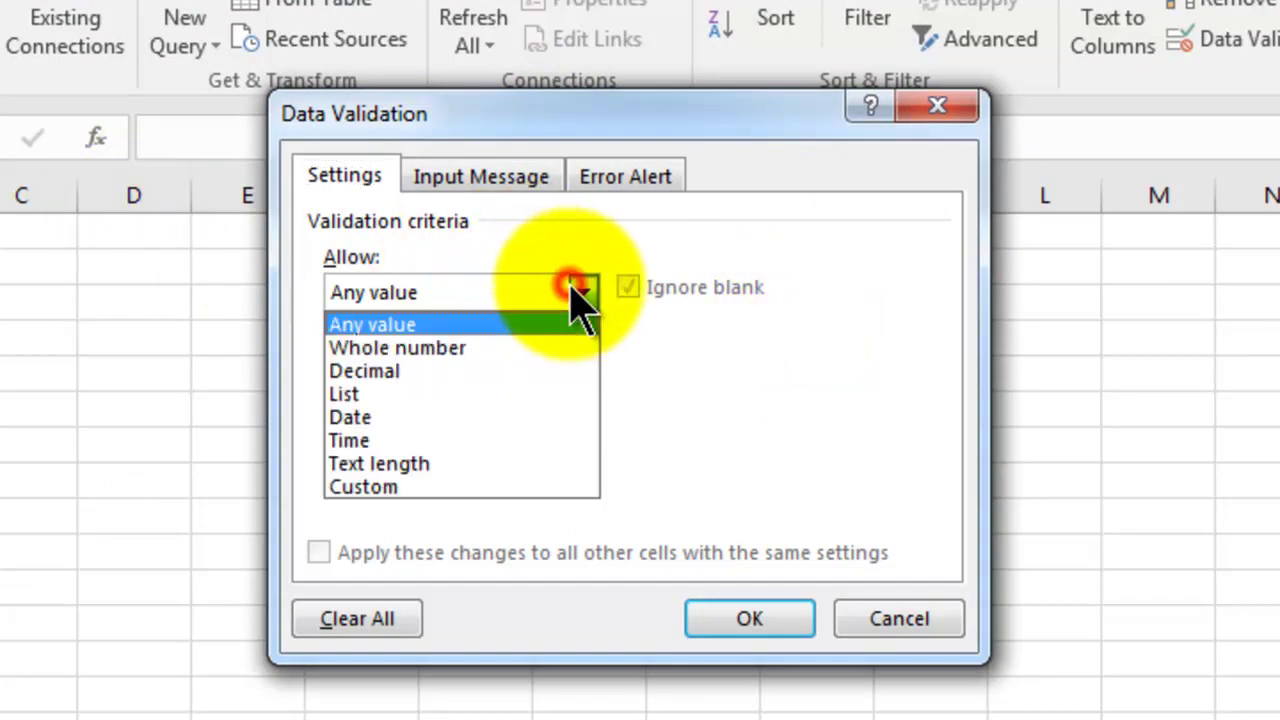
{"action": "left_click", "coordinate": [405, 356]}
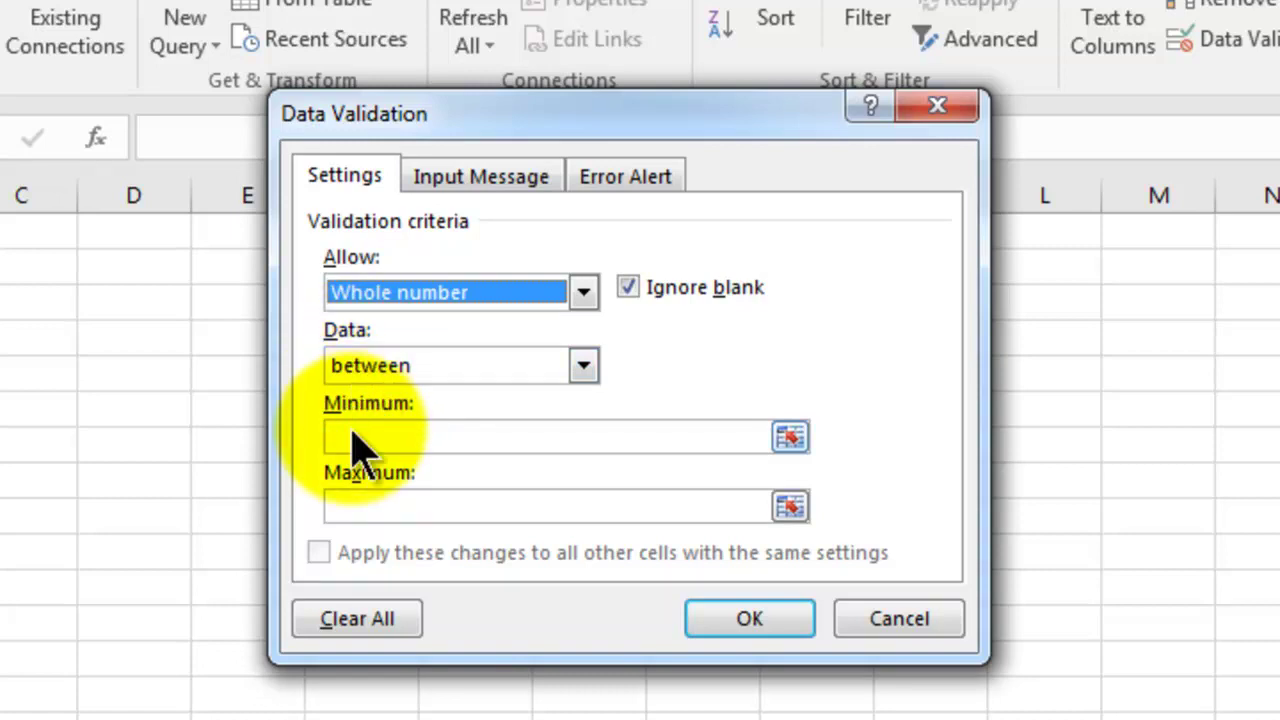
{"action": "left_click", "coordinate": [366, 378]}
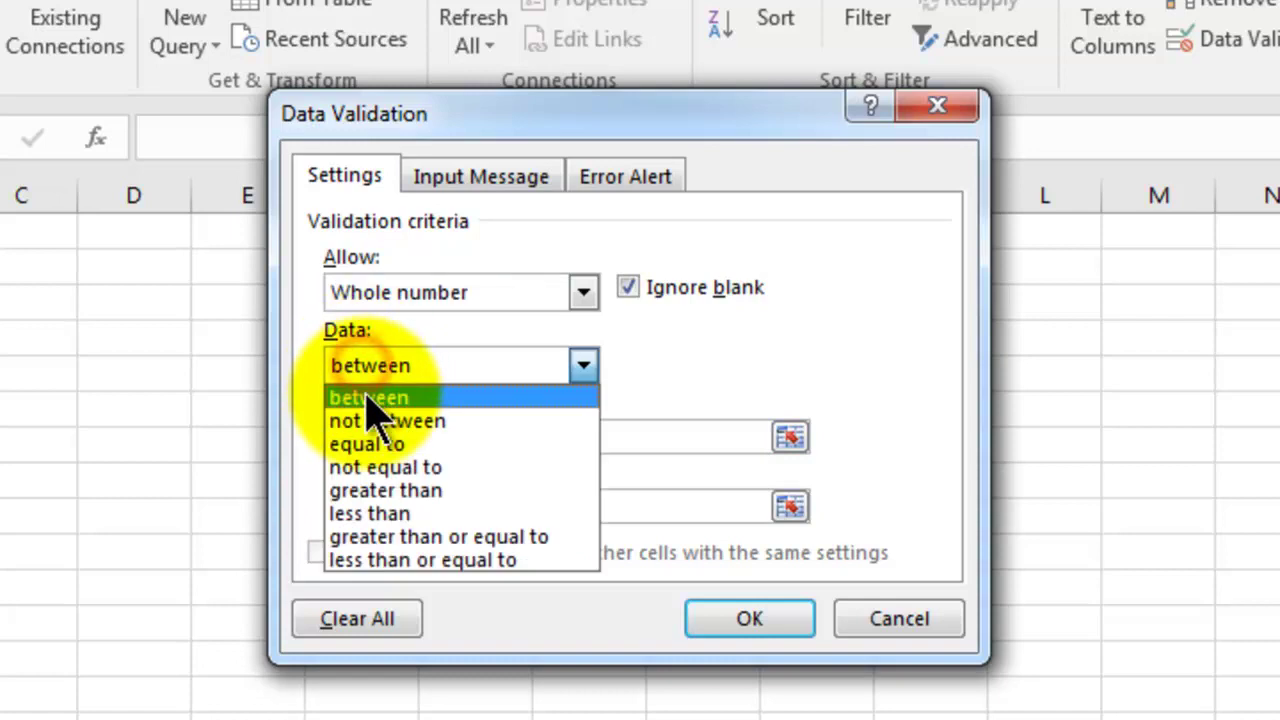
{"action": "left_click", "coordinate": [340, 392]}
{"action": "left_click", "coordinate": [370, 440]}
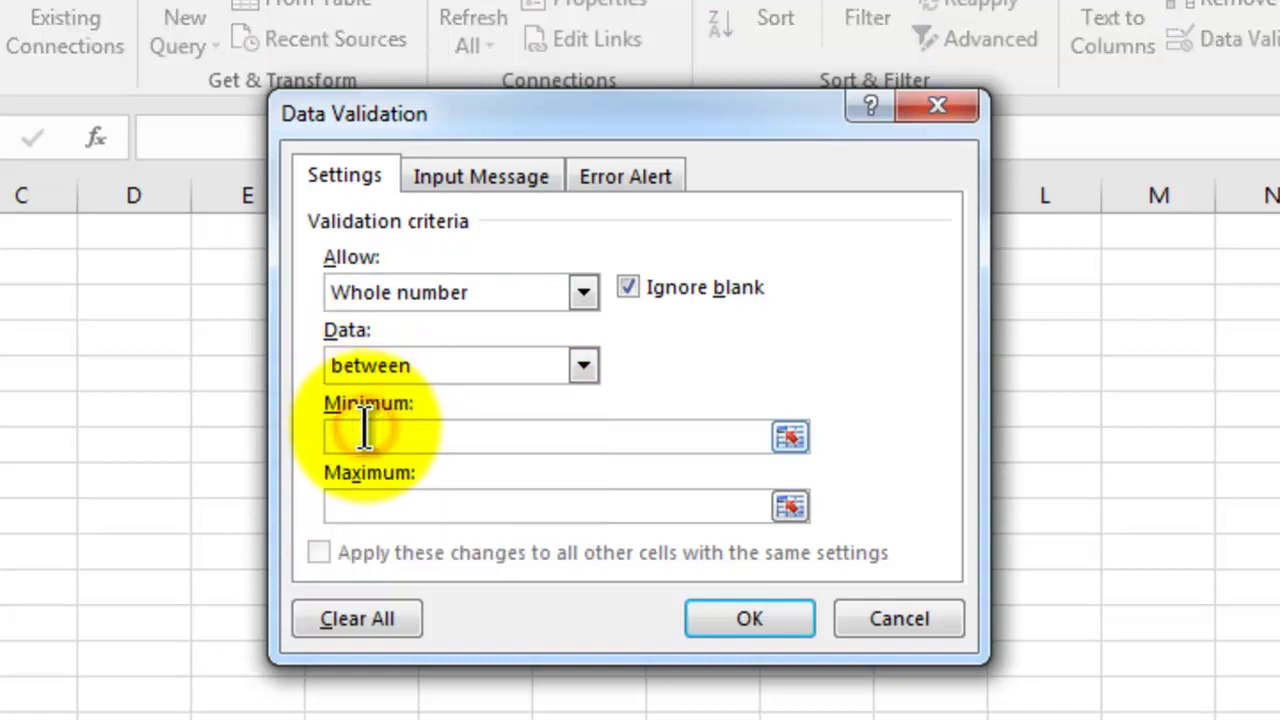
{"action": "type", "text": "1"}
{"action": "left_click", "coordinate": [395, 503]}
{"action": "type", "text": "10"}
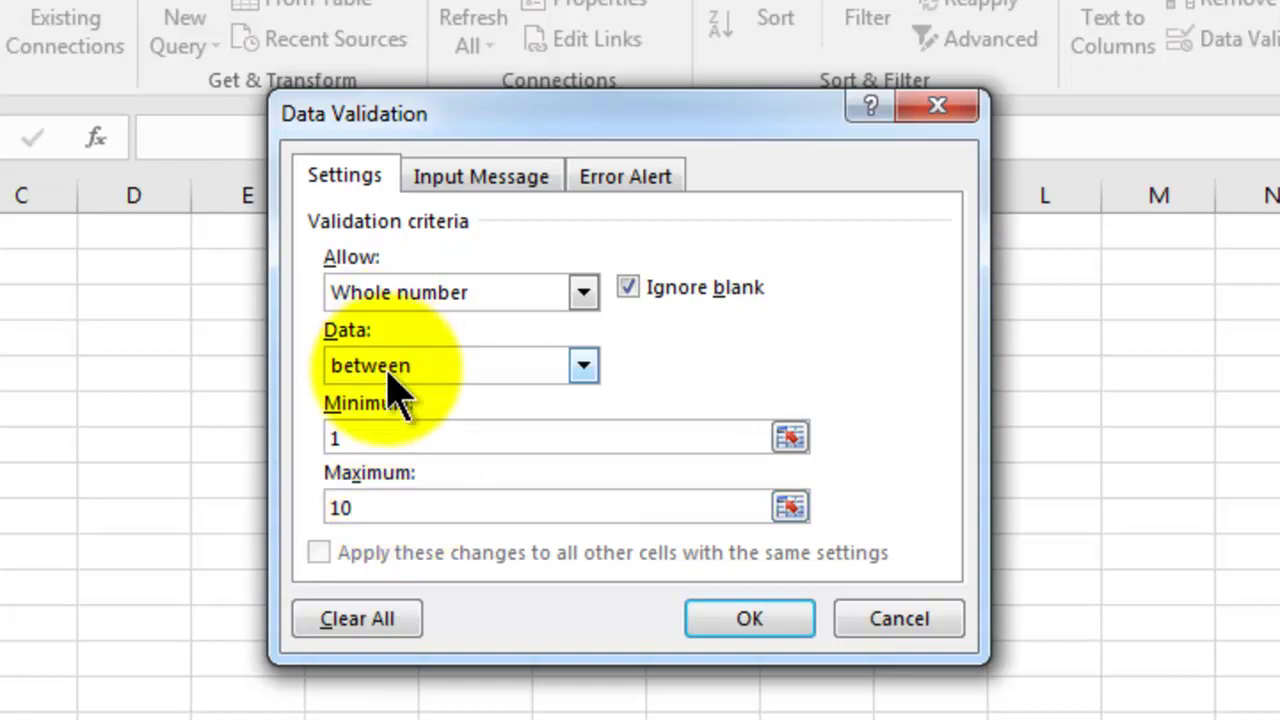
- Keep the comparison set to 'between' and switch to the Error Alert settings
{"action": "left_click", "coordinate": [340, 370]}
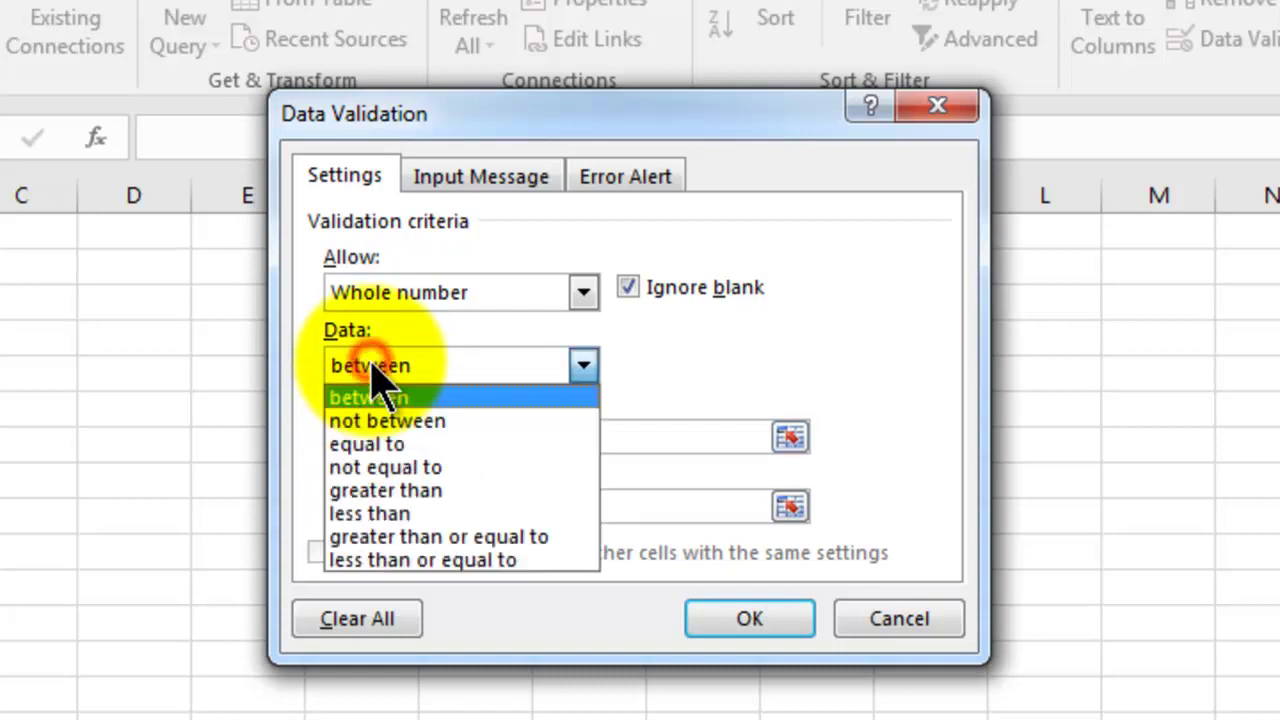
{"action": "left_click", "coordinate": [486, 540]}
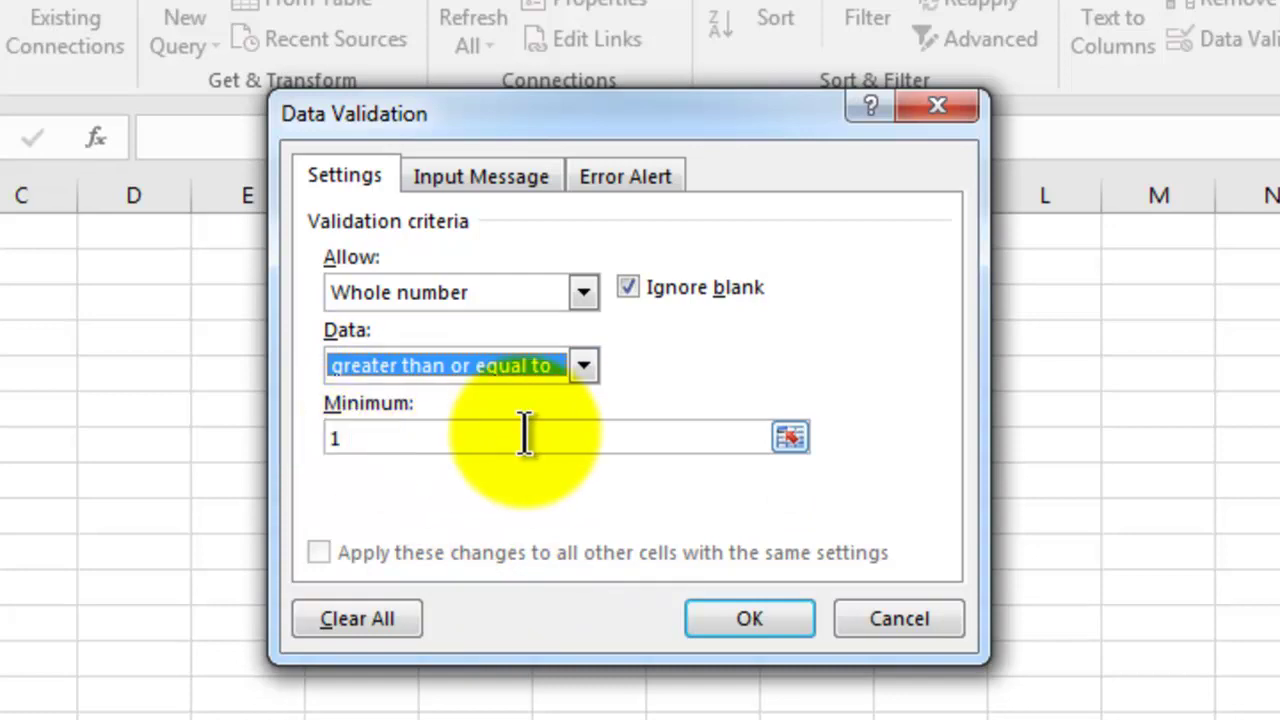
{"action": "left_click", "coordinate": [585, 366]}
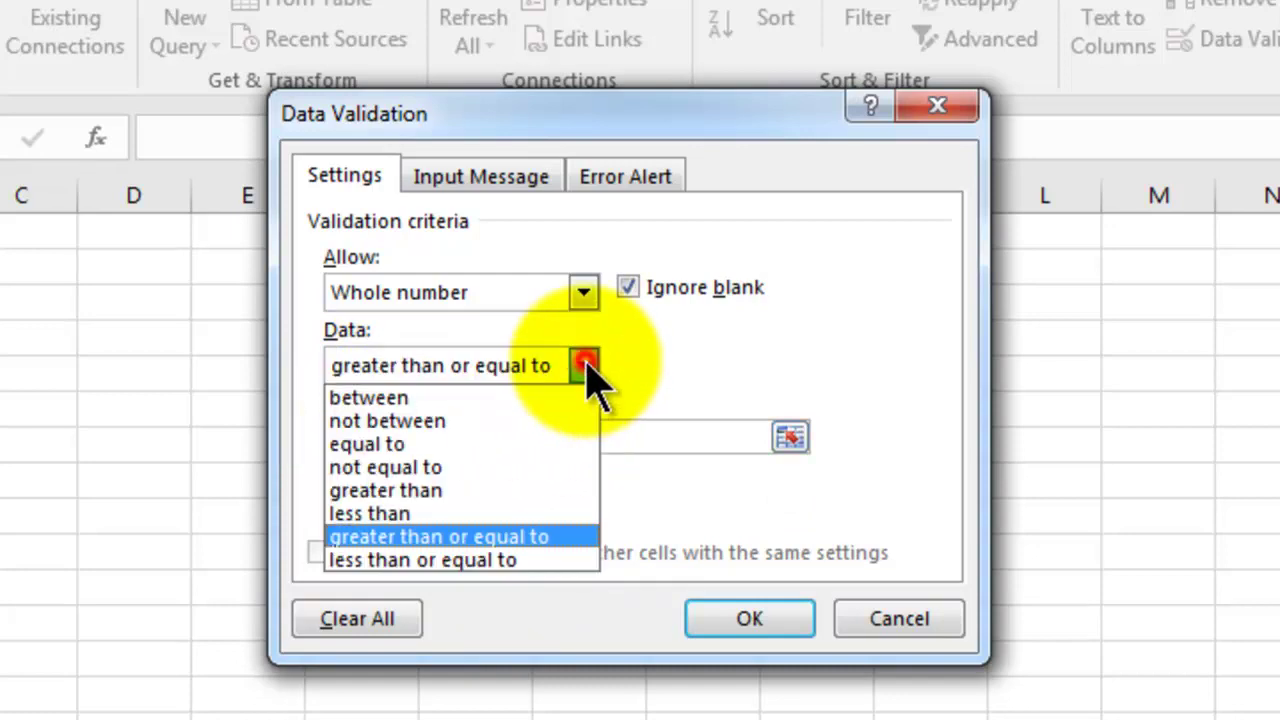
{"action": "left_click", "coordinate": [445, 398]}
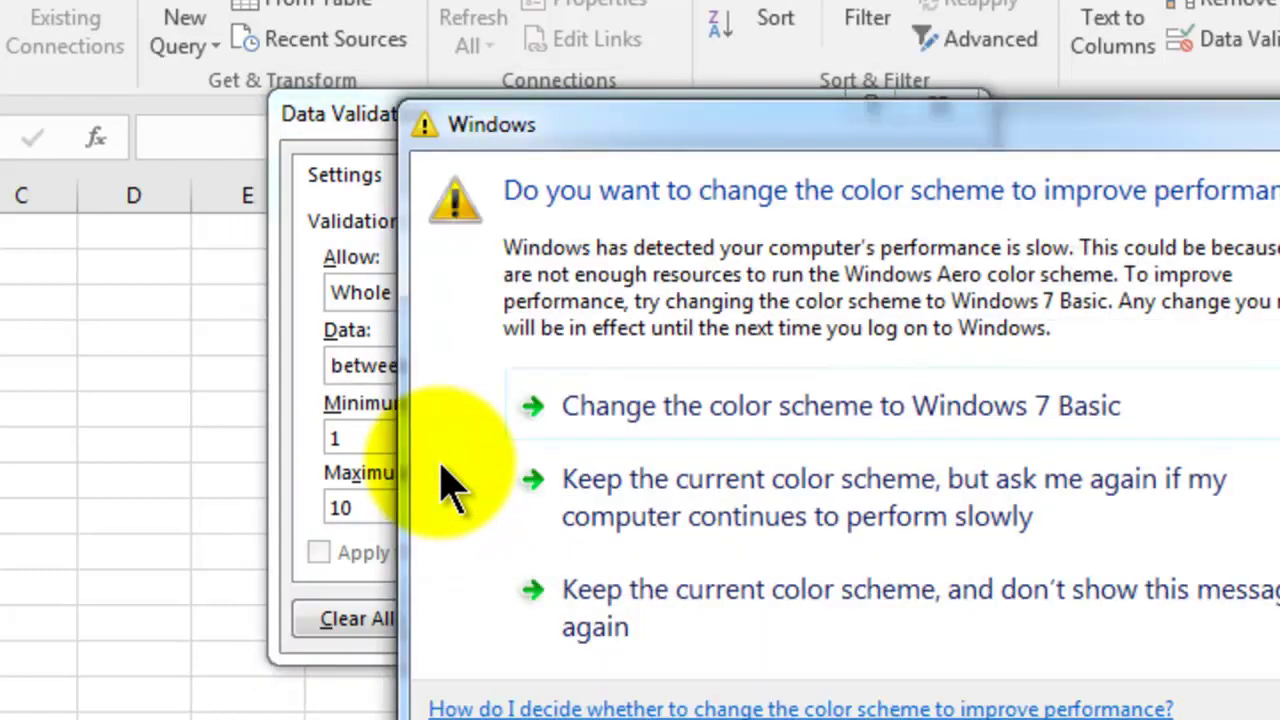
{"action": "left_click", "coordinate": [1268, 128]}
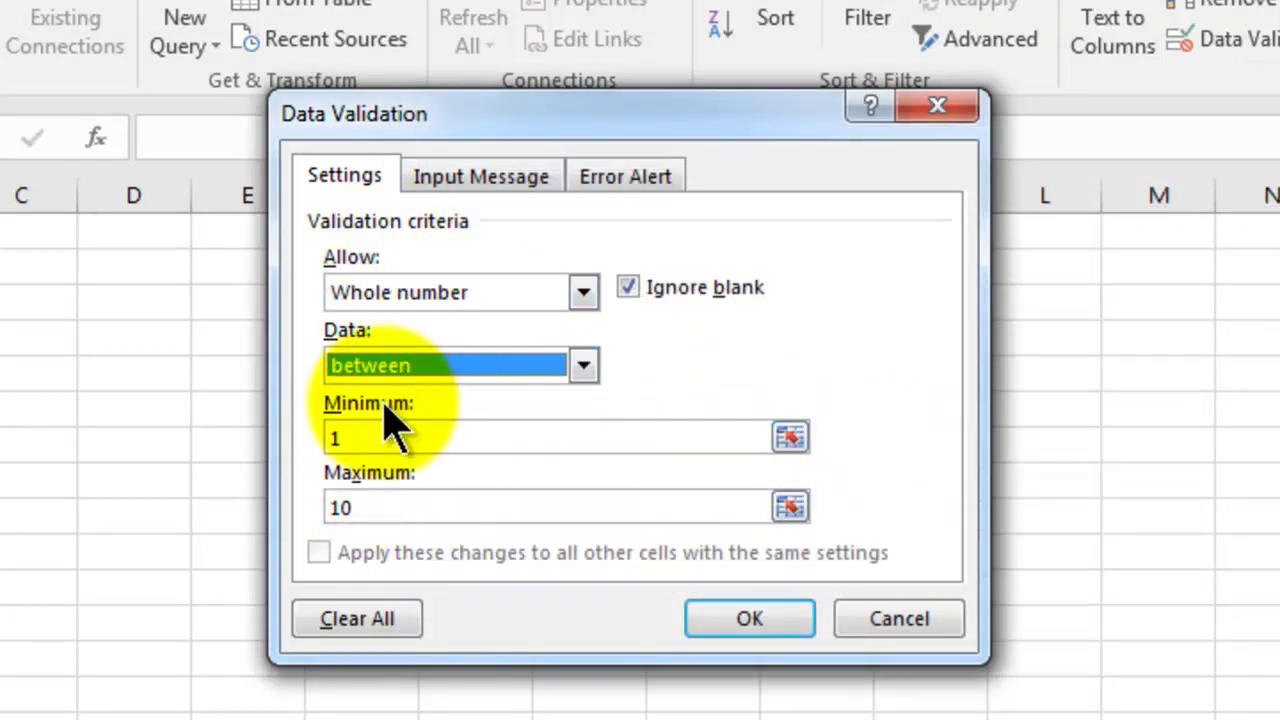
{"action": "left_click", "coordinate": [630, 180]}
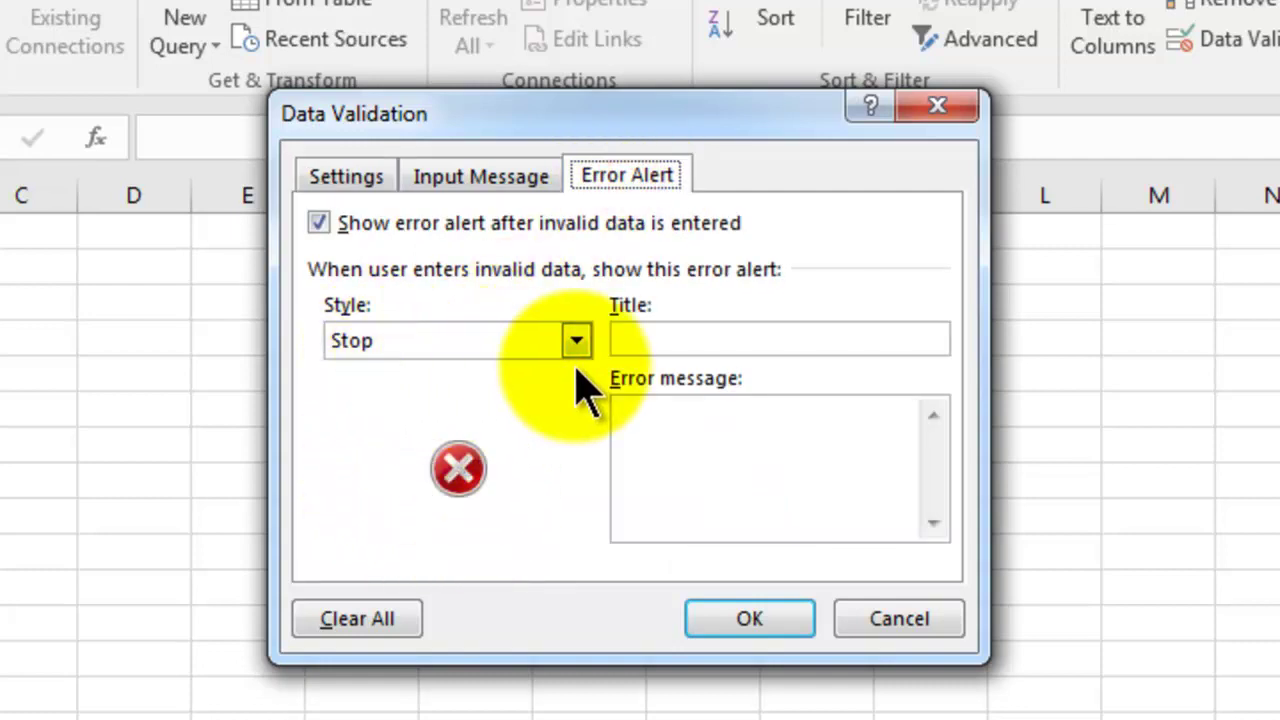
- Title the Stop alert 'error' with message 'data between 1 and 10 only' and apply the rule
{"action": "left_click", "coordinate": [640, 340]}
{"action": "type", "text": "eocr"}
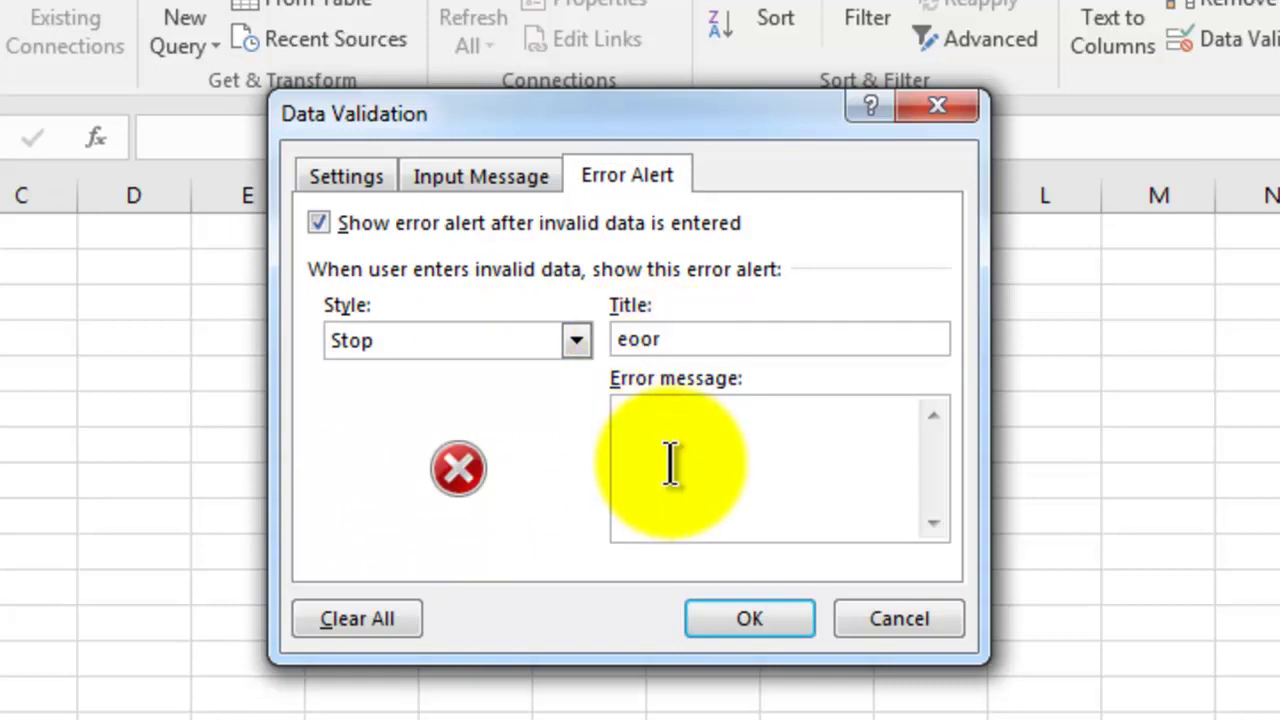
{"action": "key", "text": "BackSpace"}
{"action": "key", "text": "BackSpace"}
{"action": "type", "text": "rror"}
{"action": "left_click", "coordinate": [670, 463]}
{"action": "type", "text": "data between 1 and 10 only"}
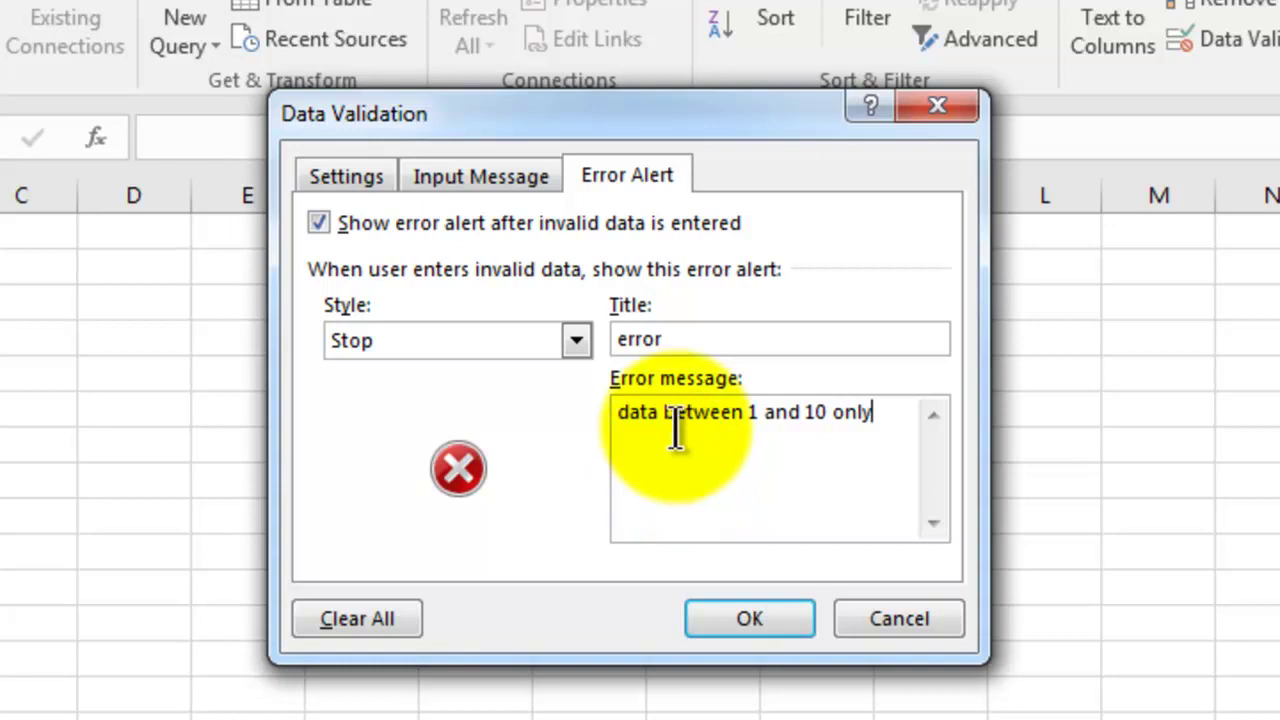
{"action": "left_click", "coordinate": [757, 630]}
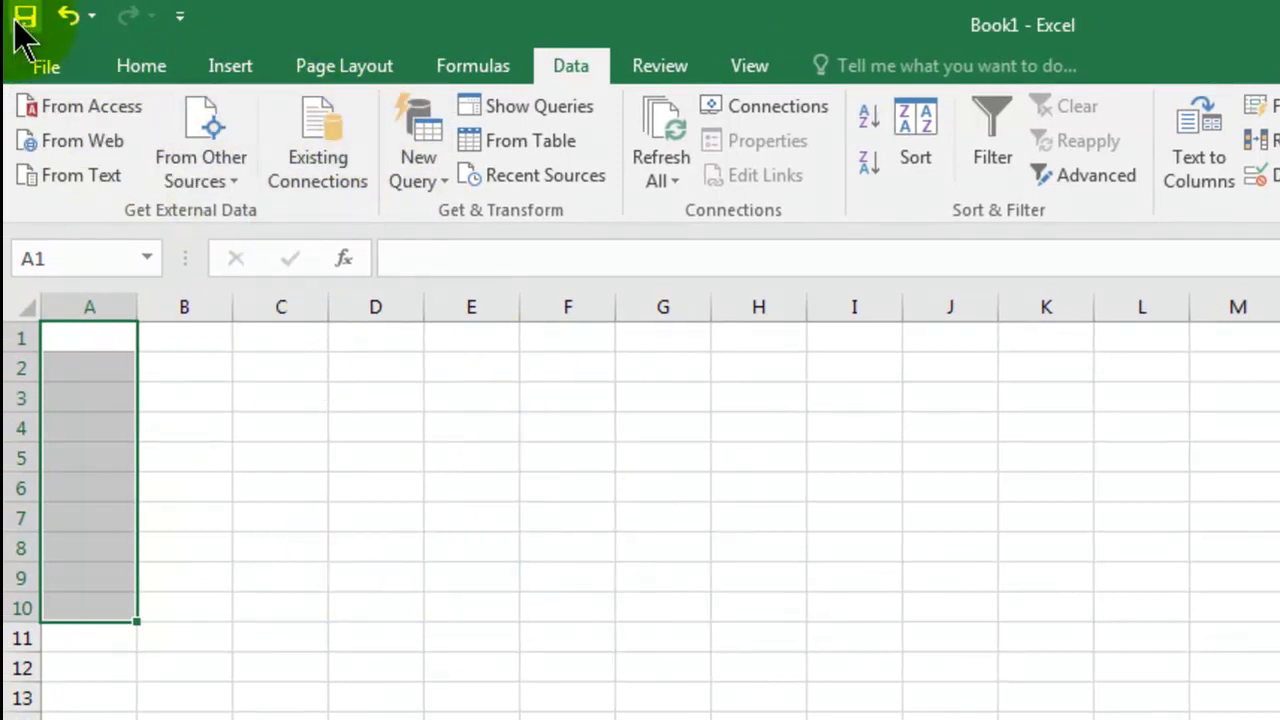
{"action": "left_click", "coordinate": [42, 68]}
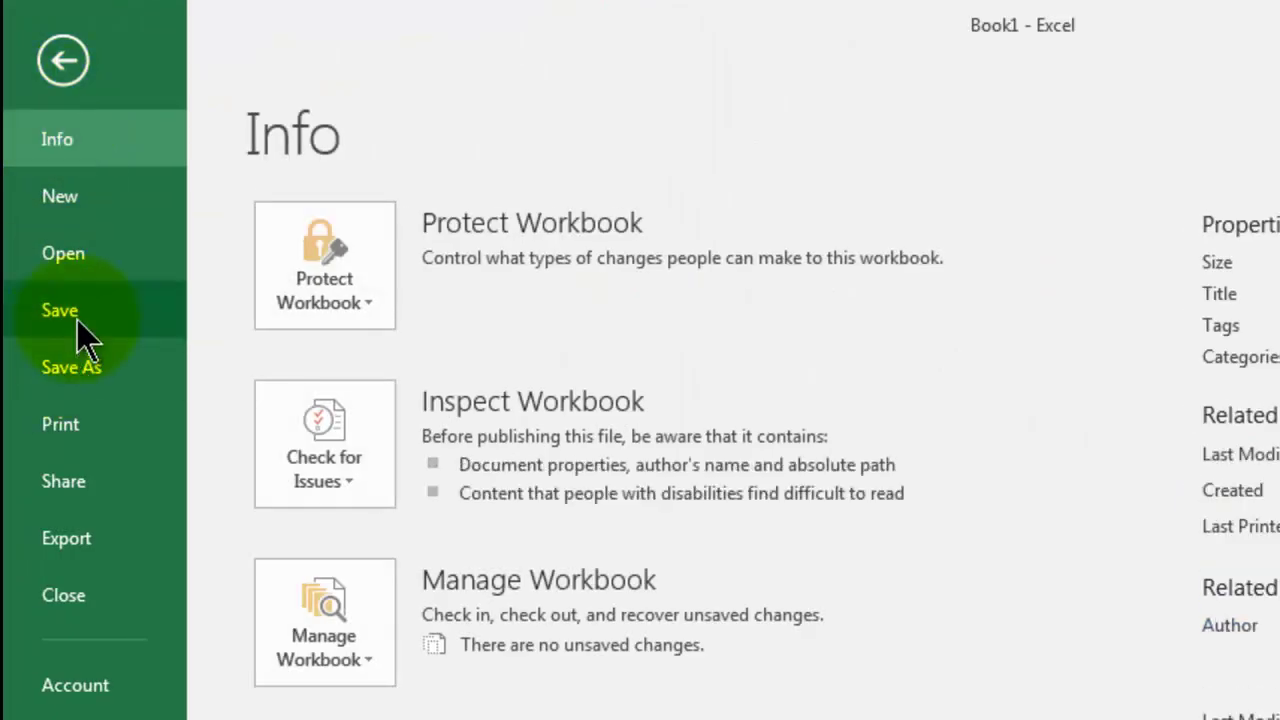
{"action": "left_click", "coordinate": [75, 59]}
{"action": "key", "text": "ctrl+s"}
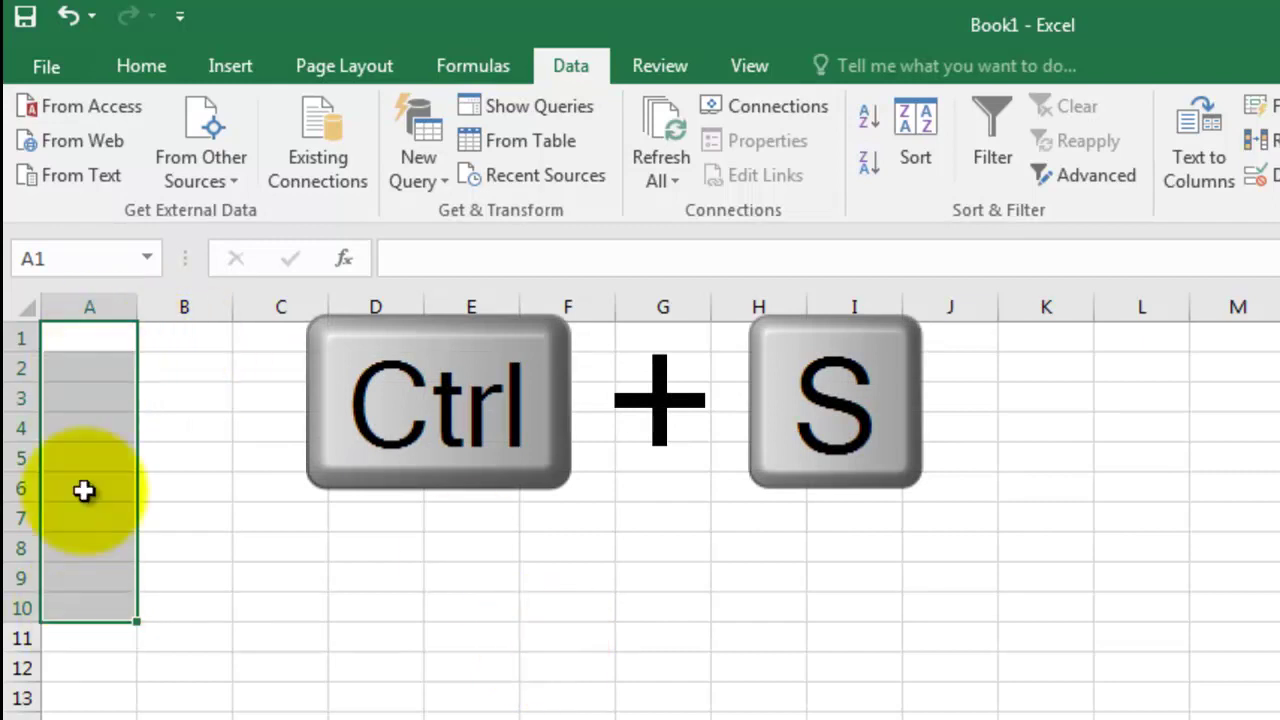
{"action": "left_click", "coordinate": [96, 347]}
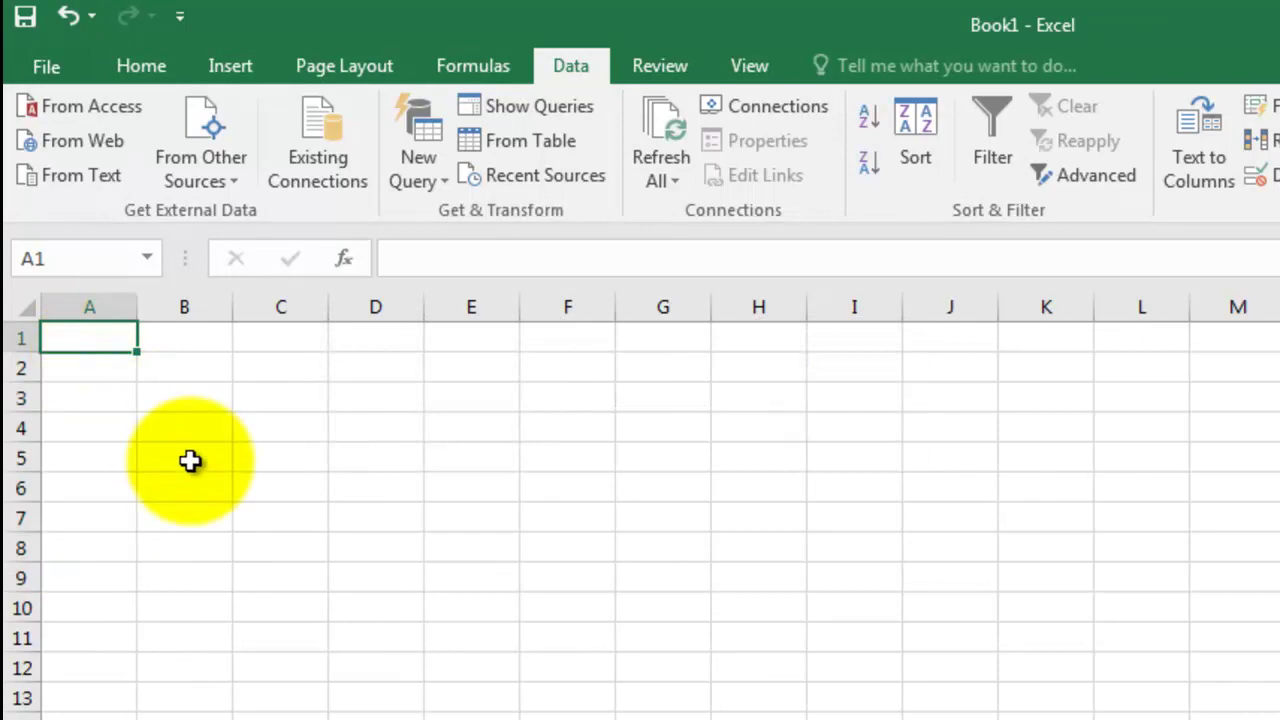
- Enter 'as' in A1, see it rejected, and replace it with 1
{"action": "type", "text": "as"}
{"action": "key", "text": "Return"}
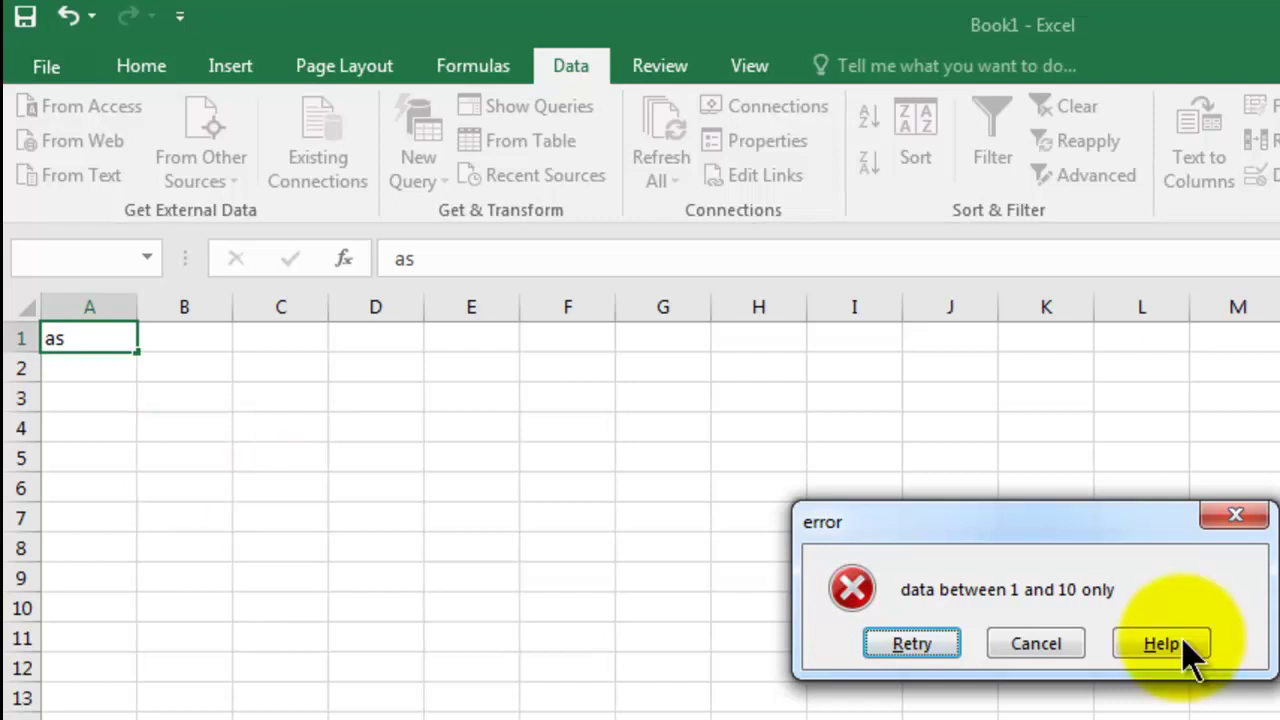
{"action": "left_click", "coordinate": [946, 645]}
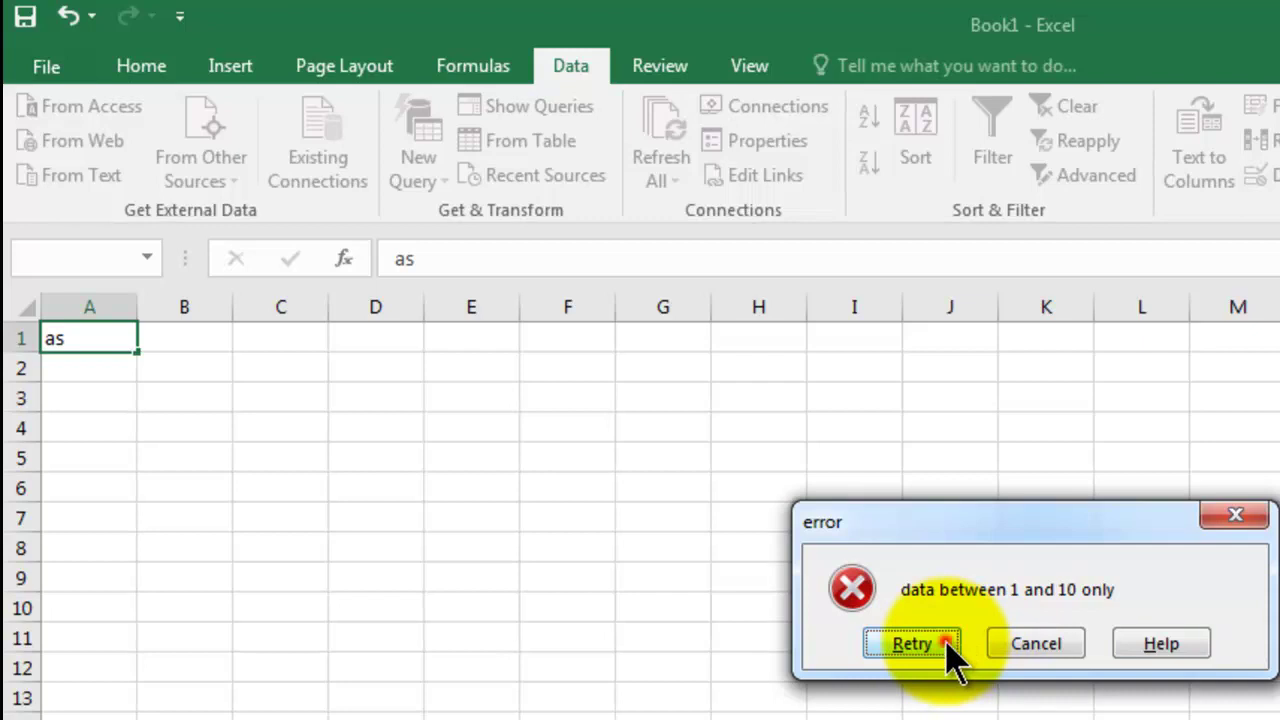
{"action": "key", "text": "BackSpace"}
{"action": "key", "text": "BackSpace"}
{"action": "type", "text": "1"}
{"action": "key", "text": "Return"}
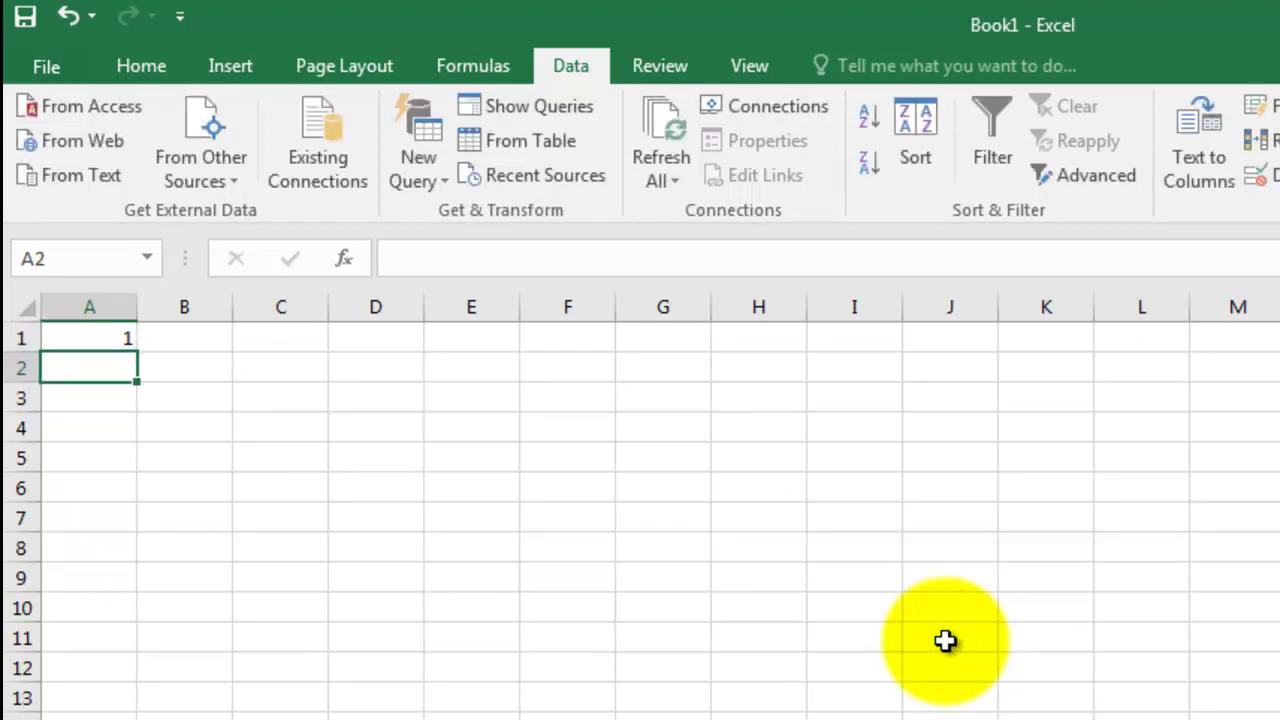
- Test A2 with 0, -5 and 12, retrying after each rejection
{"action": "type", "text": "0"}
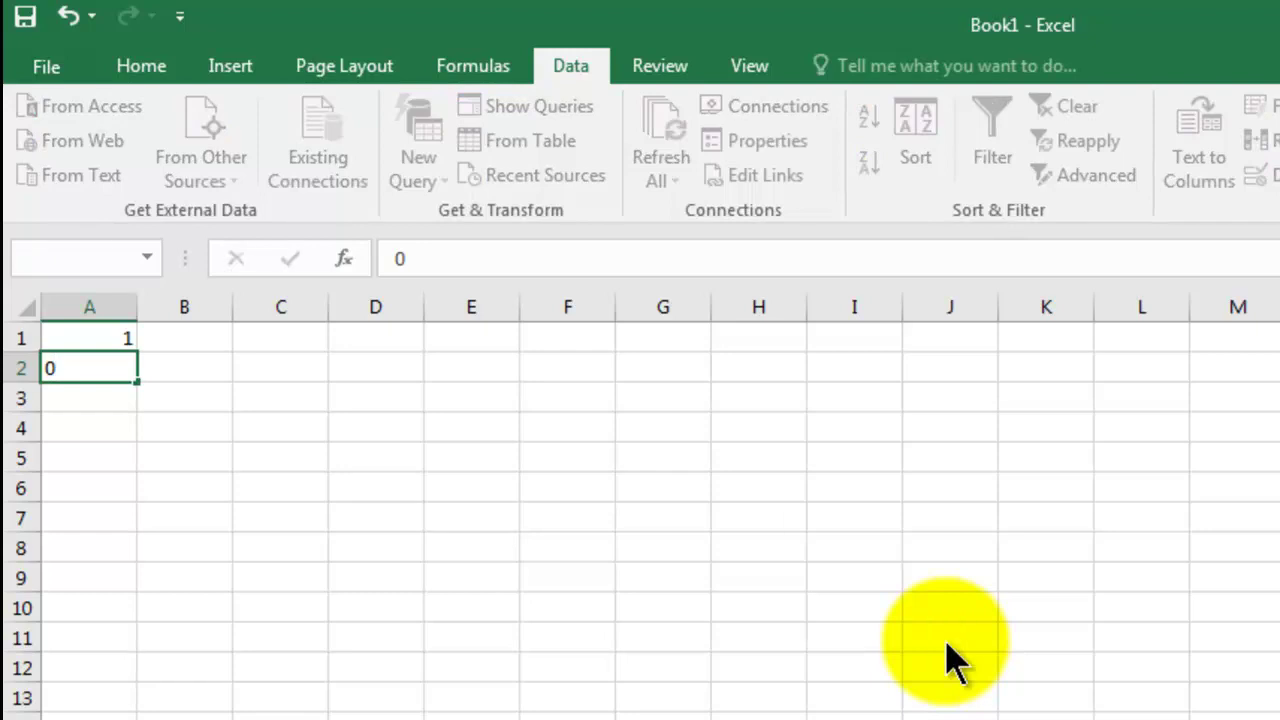
{"action": "key", "text": "Return"}
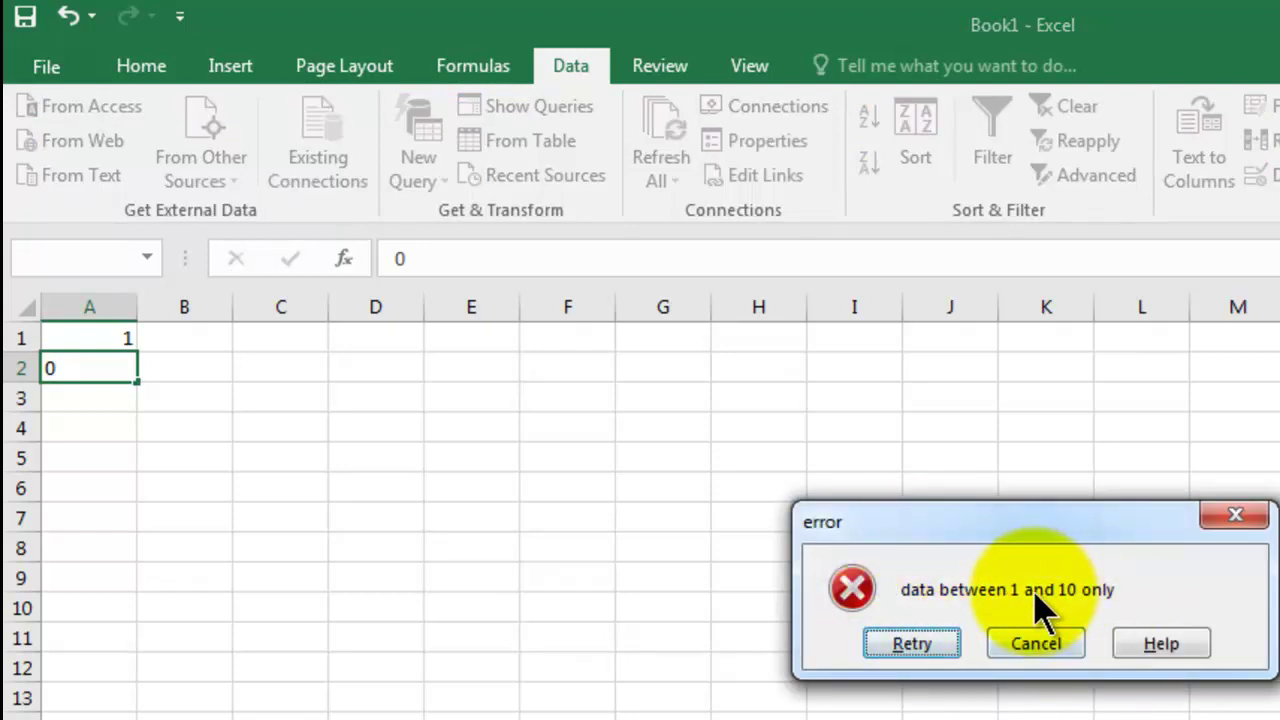
{"action": "left_click", "coordinate": [925, 645]}
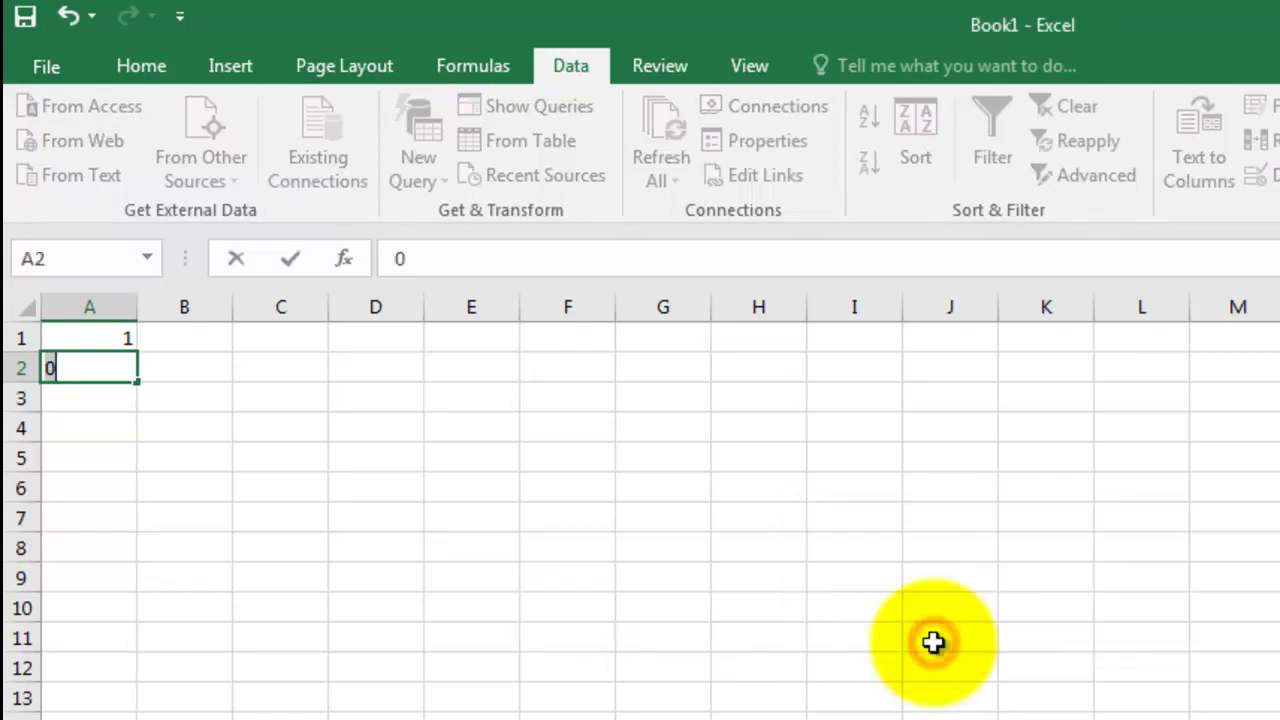
{"action": "type", "text": "-5"}
{"action": "key", "text": "Return"}
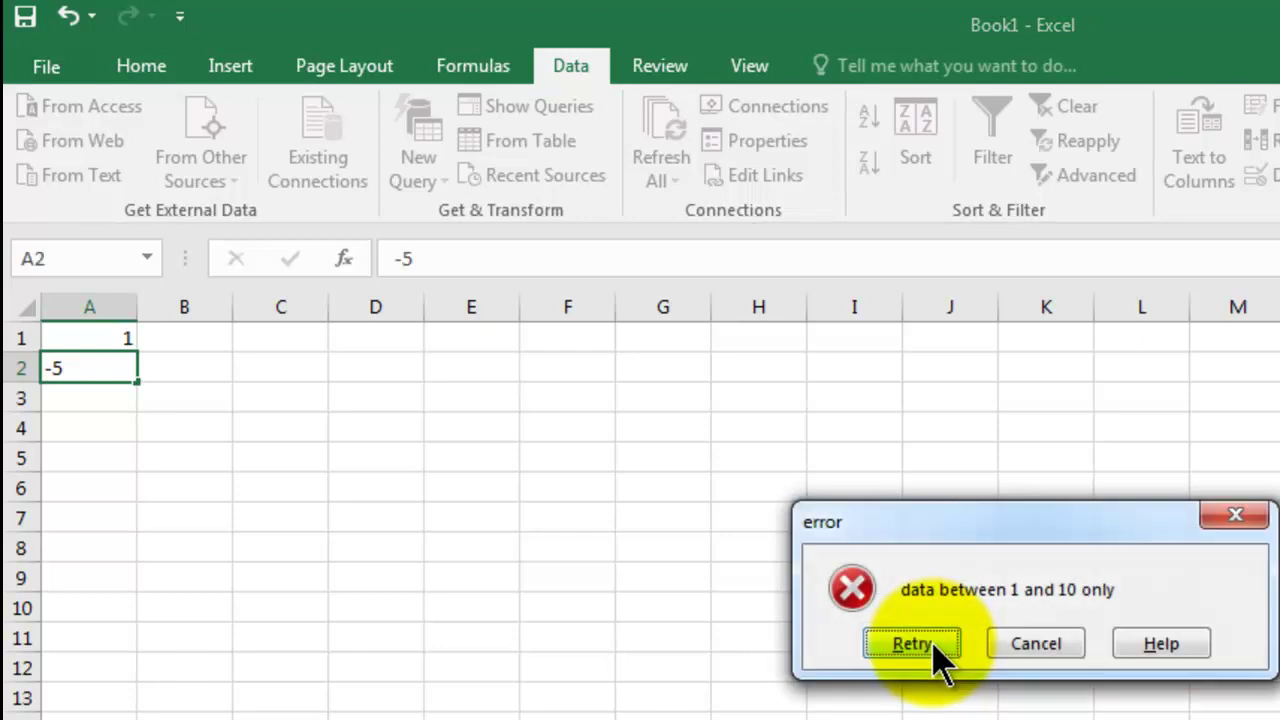
{"action": "left_click", "coordinate": [933, 645]}
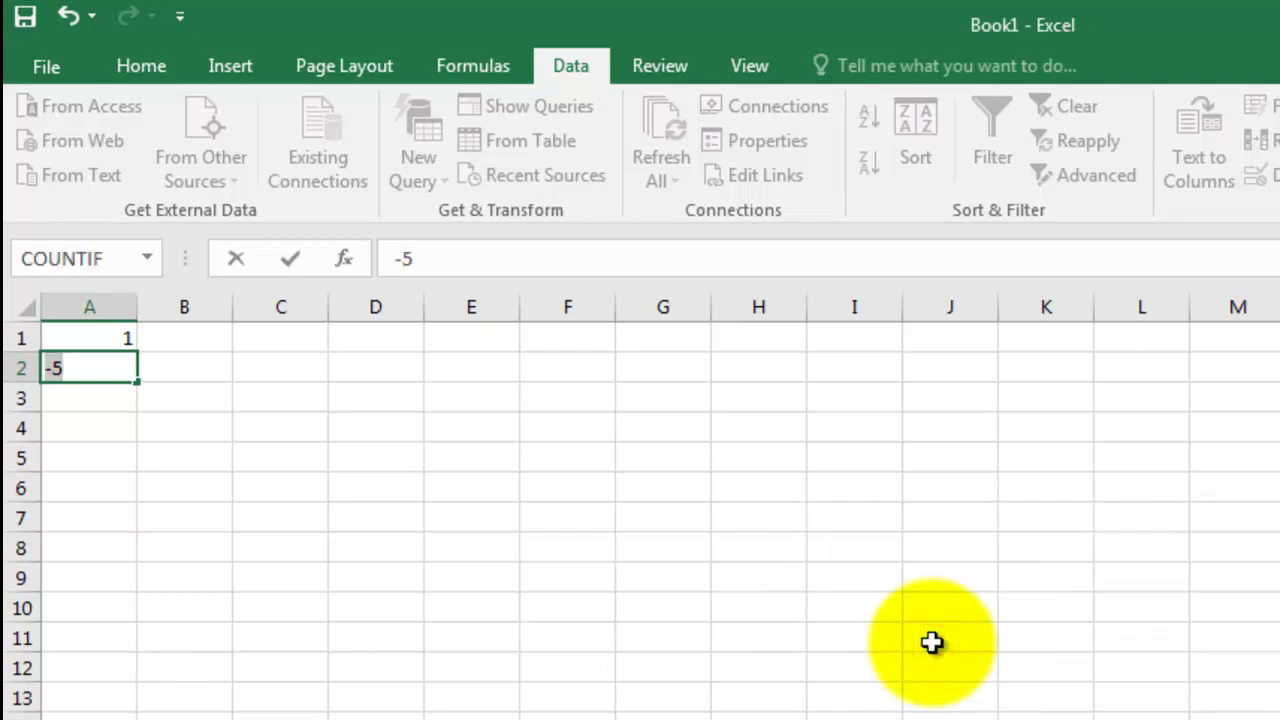
{"action": "type", "text": "12"}
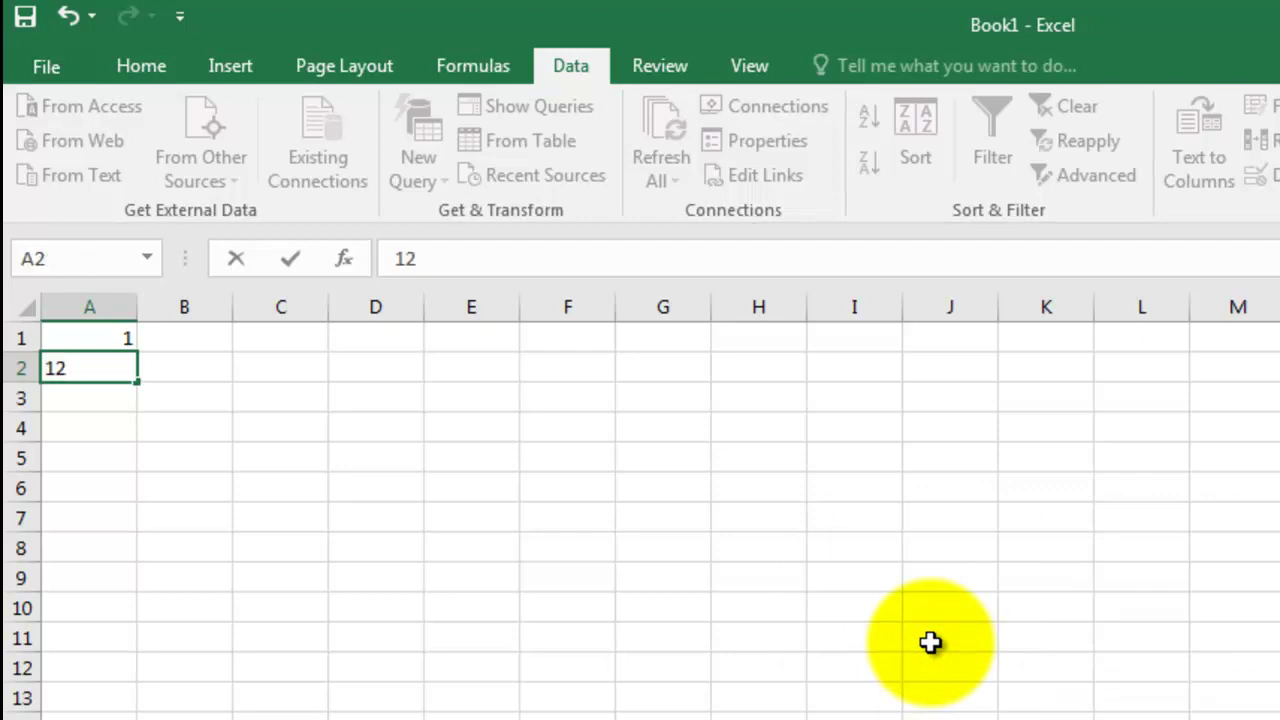
{"action": "key", "text": "Return"}
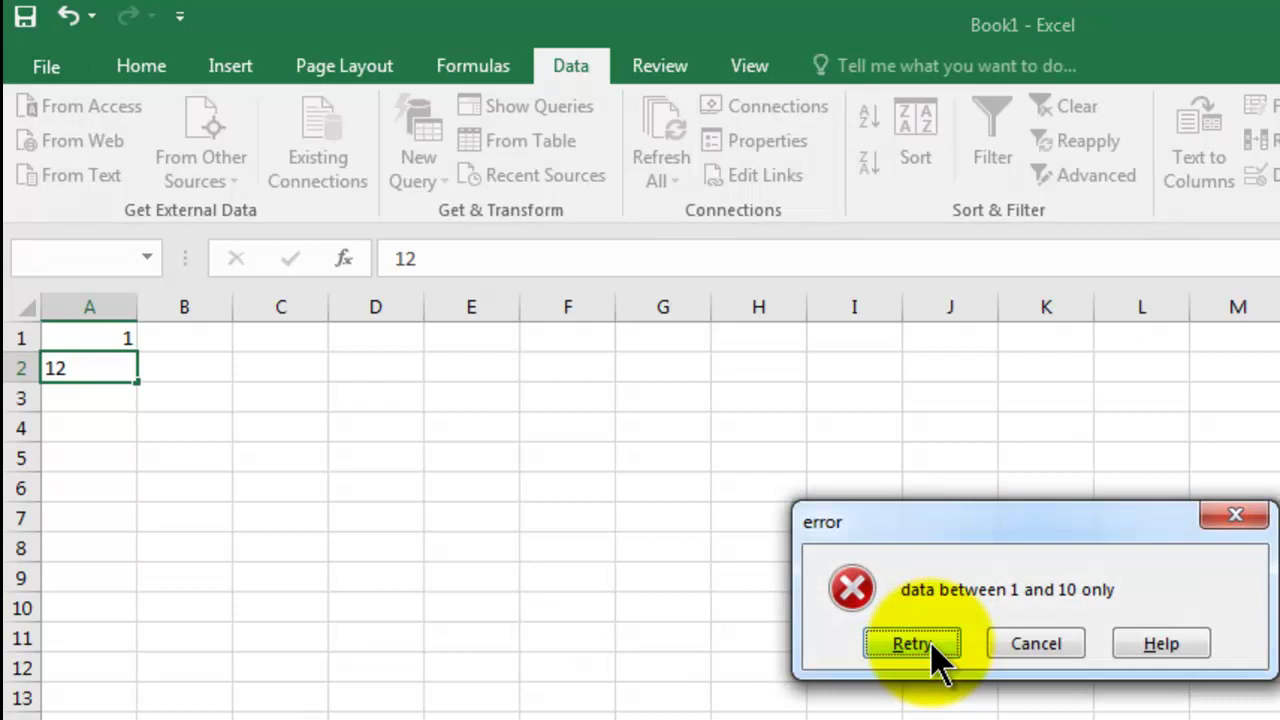
- Correct the A2 entry to the accepted value 10
{"action": "left_click", "coordinate": [933, 645]}
{"action": "key", "text": "BackSpace"}
{"action": "type", "text": "0"}
{"action": "key", "text": "Return"}
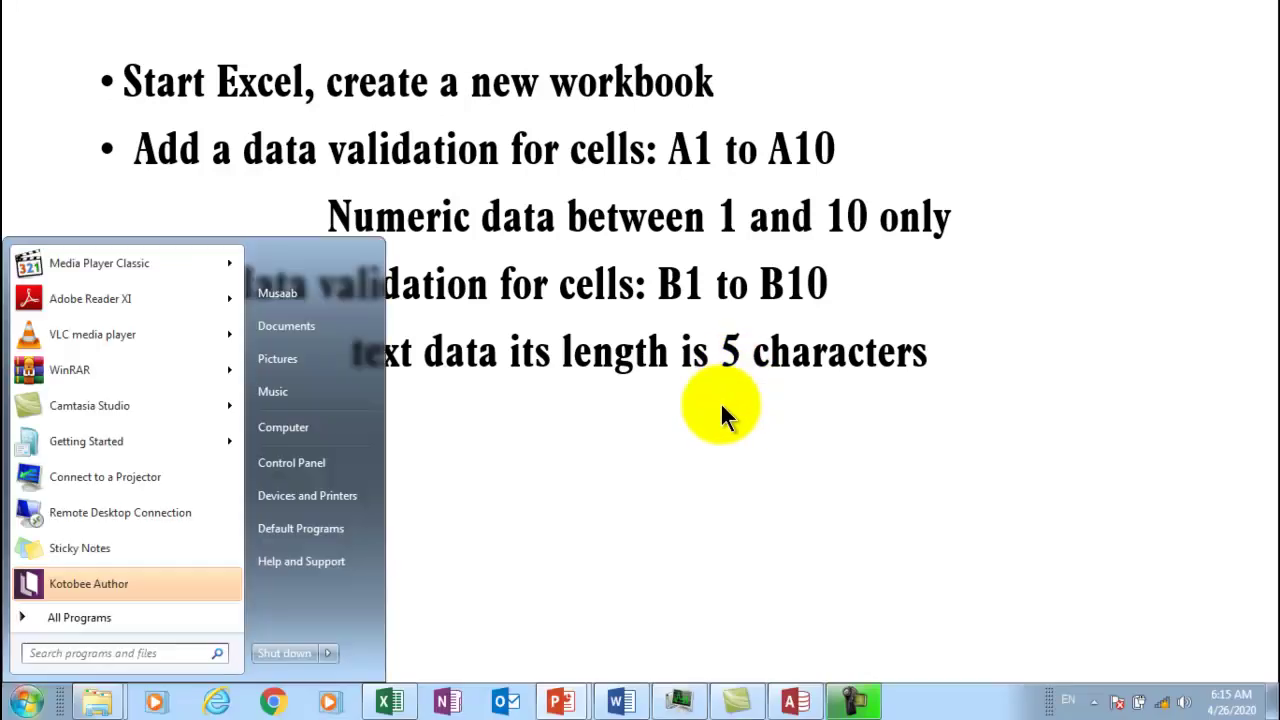
- Select B1:B10 in Book1 and open the Data Validation settings
{"action": "left_click", "coordinate": [405, 705]}
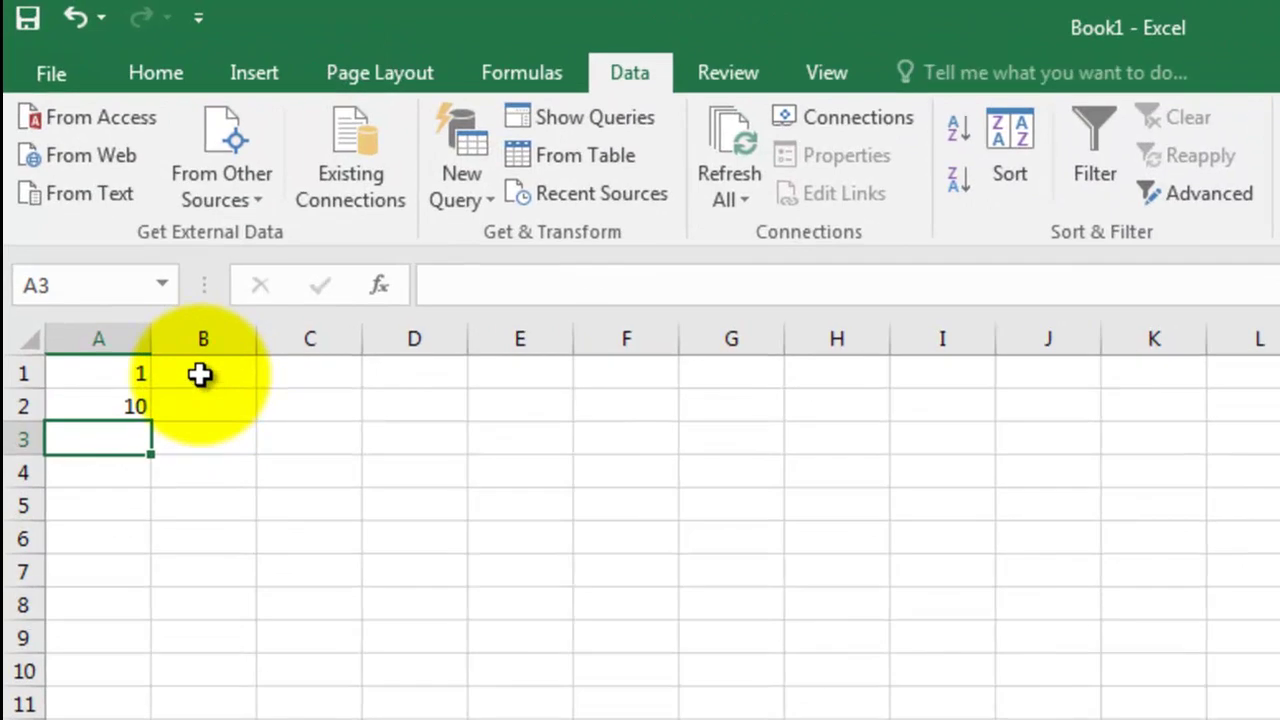
{"action": "left_click_drag", "start_coordinate": [200, 374], "coordinate": [218, 666]}
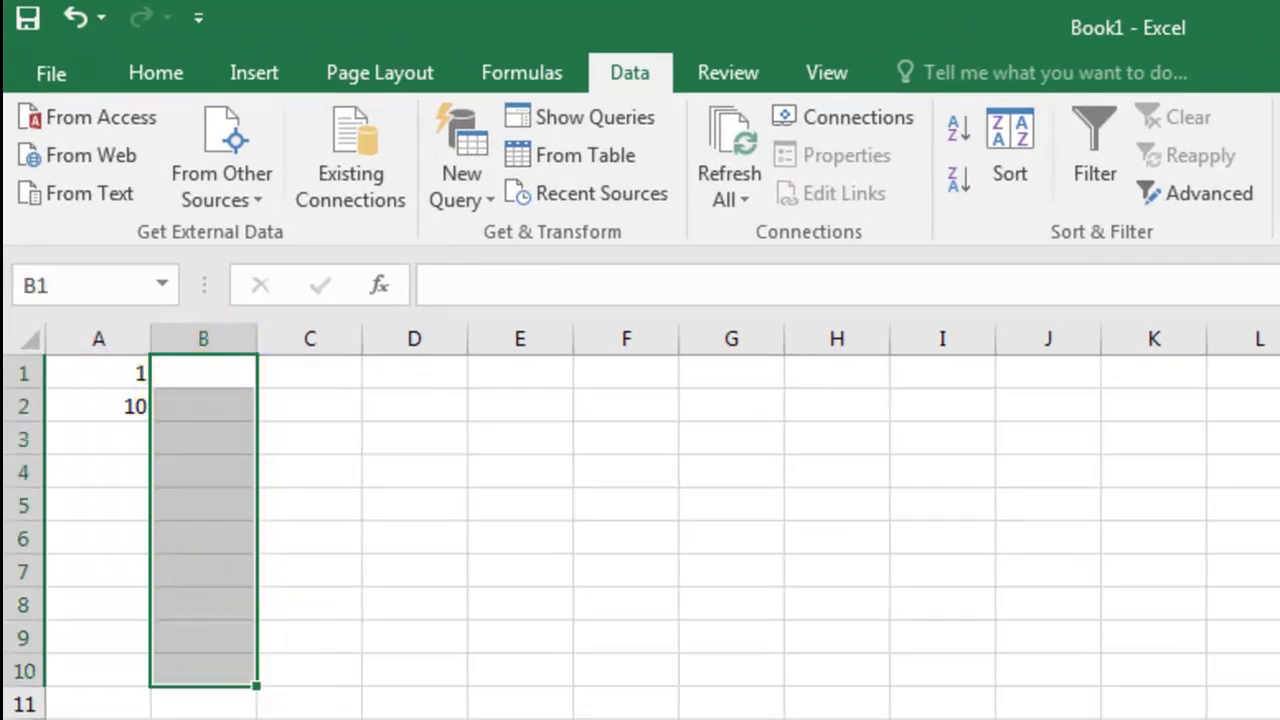
{"action": "left_click", "coordinate": [622, 82]}
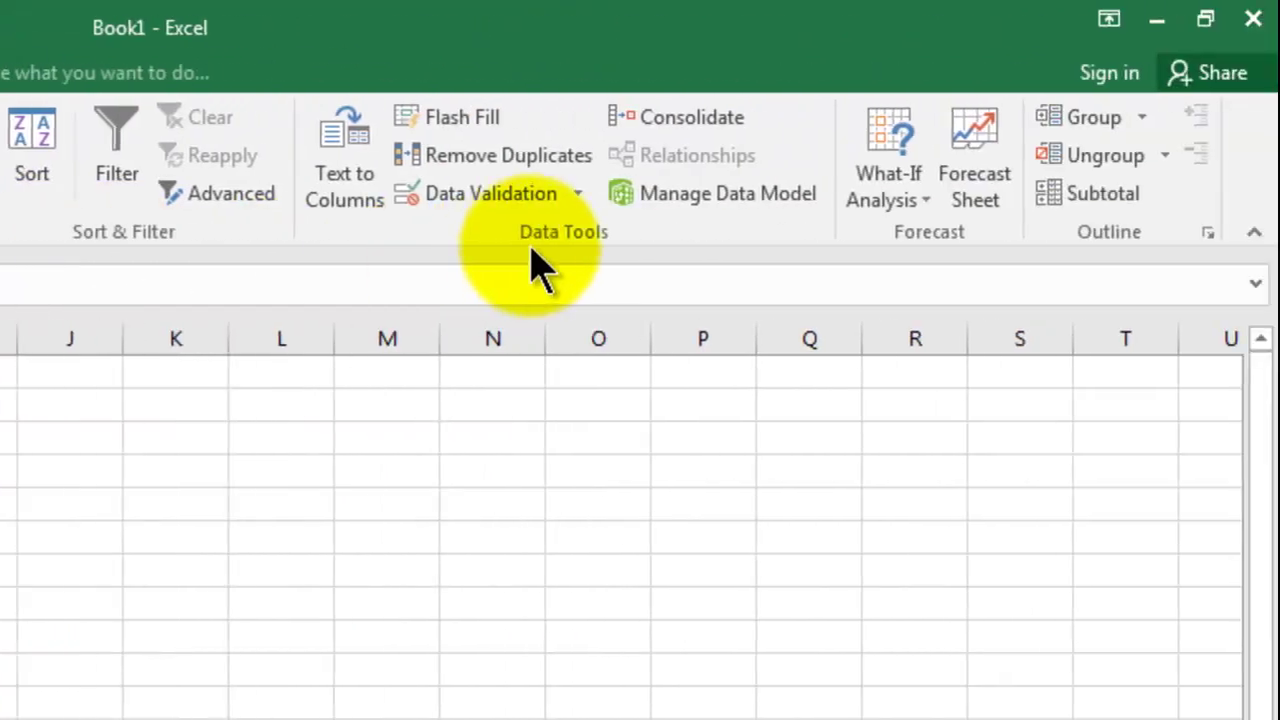
{"action": "left_click", "coordinate": [480, 194]}
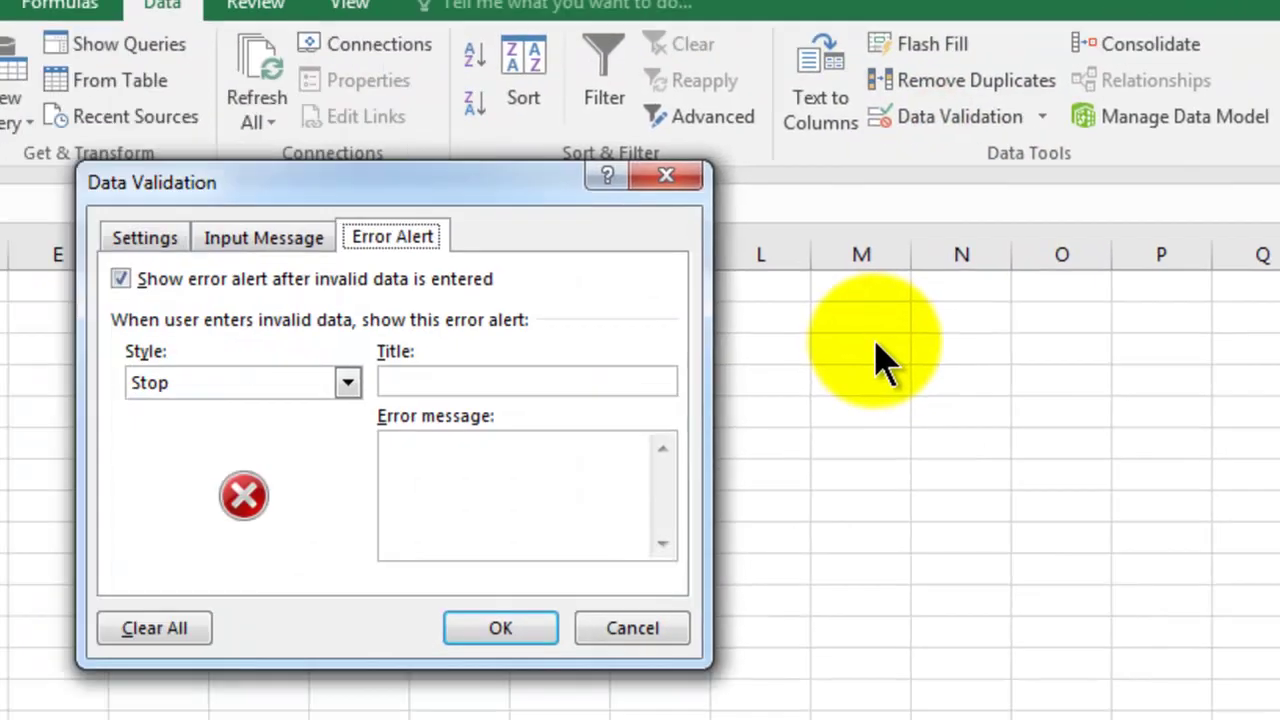
{"action": "left_click", "coordinate": [557, 175]}
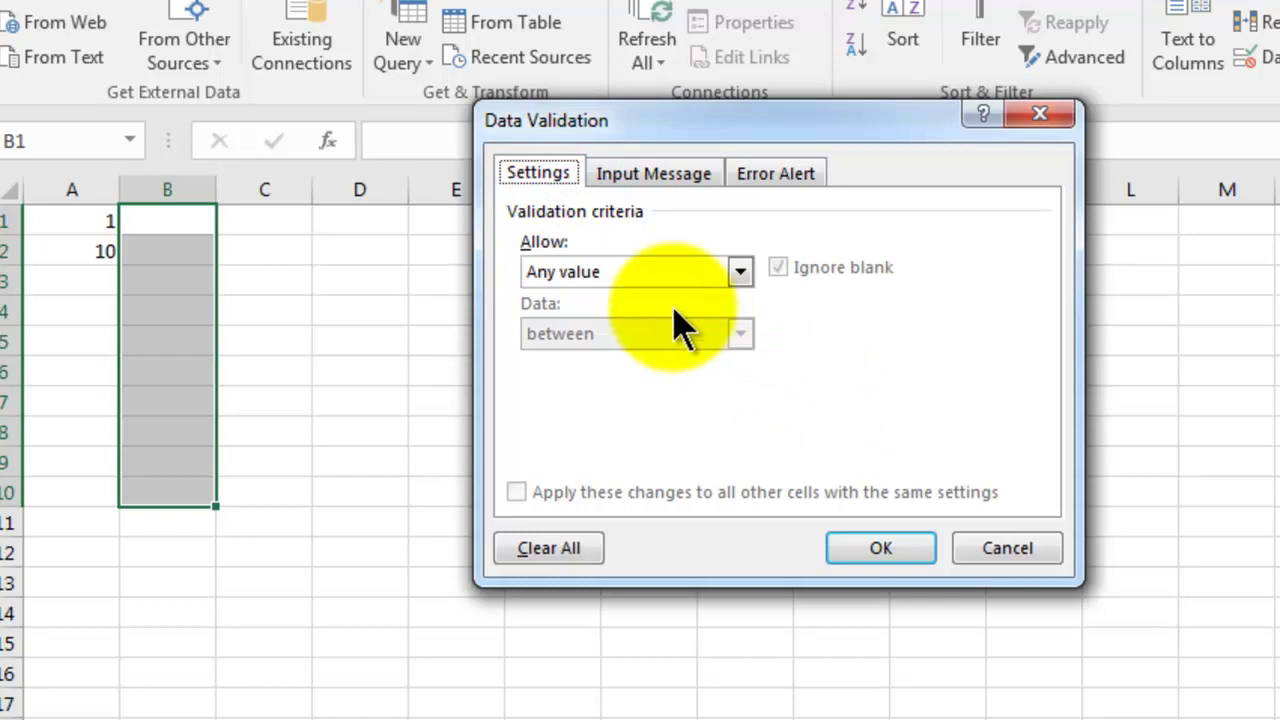
- Set the criteria to Text length, equal to
{"action": "left_click", "coordinate": [617, 272]}
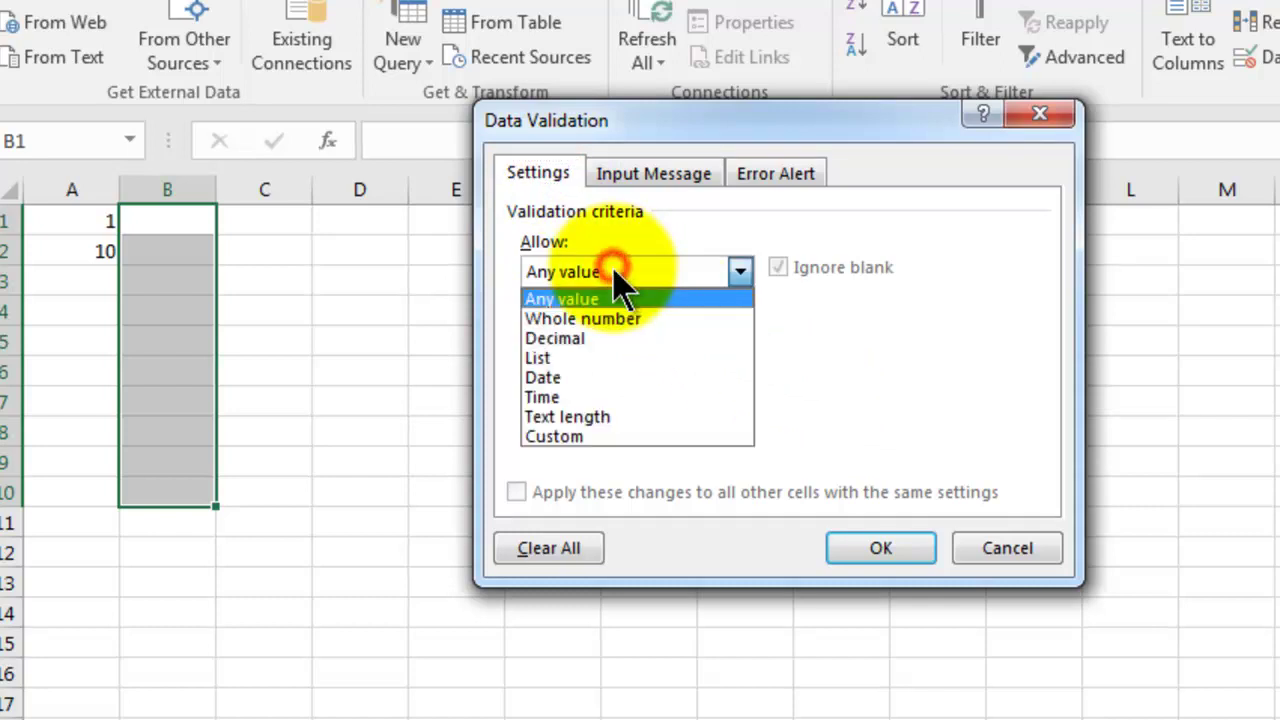
{"action": "left_click", "coordinate": [610, 418]}
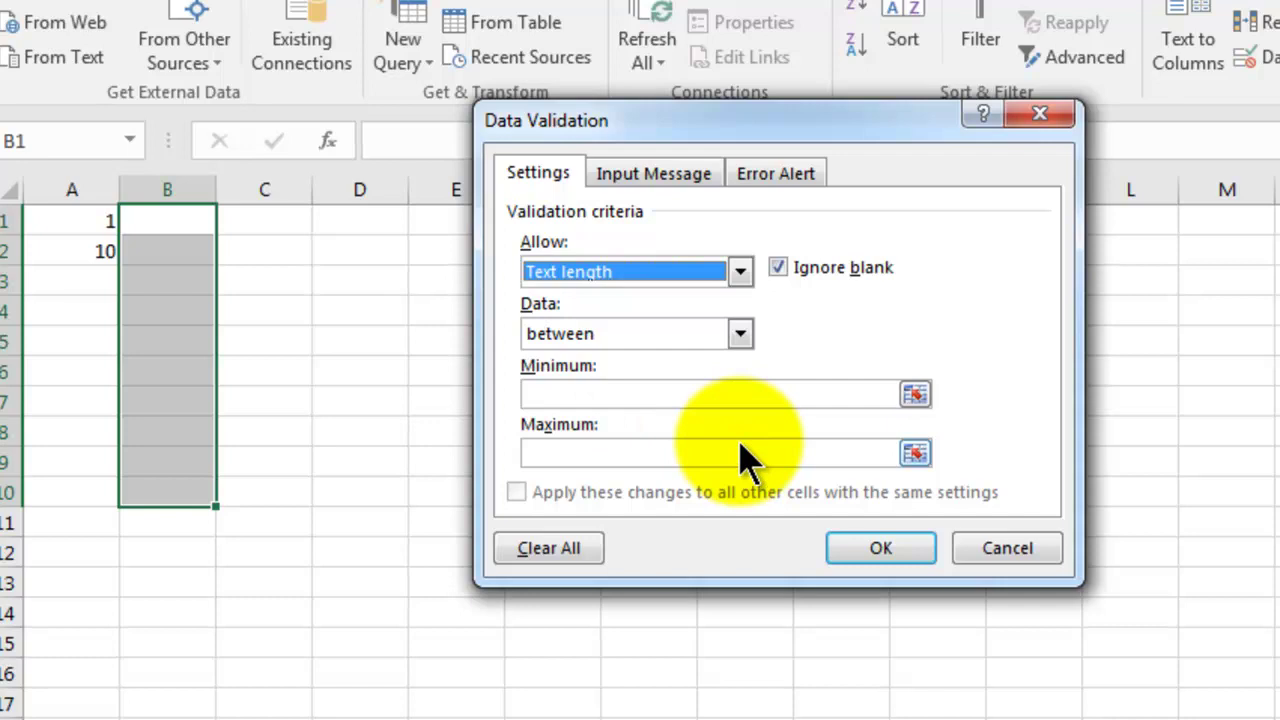
{"action": "left_click", "coordinate": [553, 333]}
{"action": "left_click", "coordinate": [545, 400]}
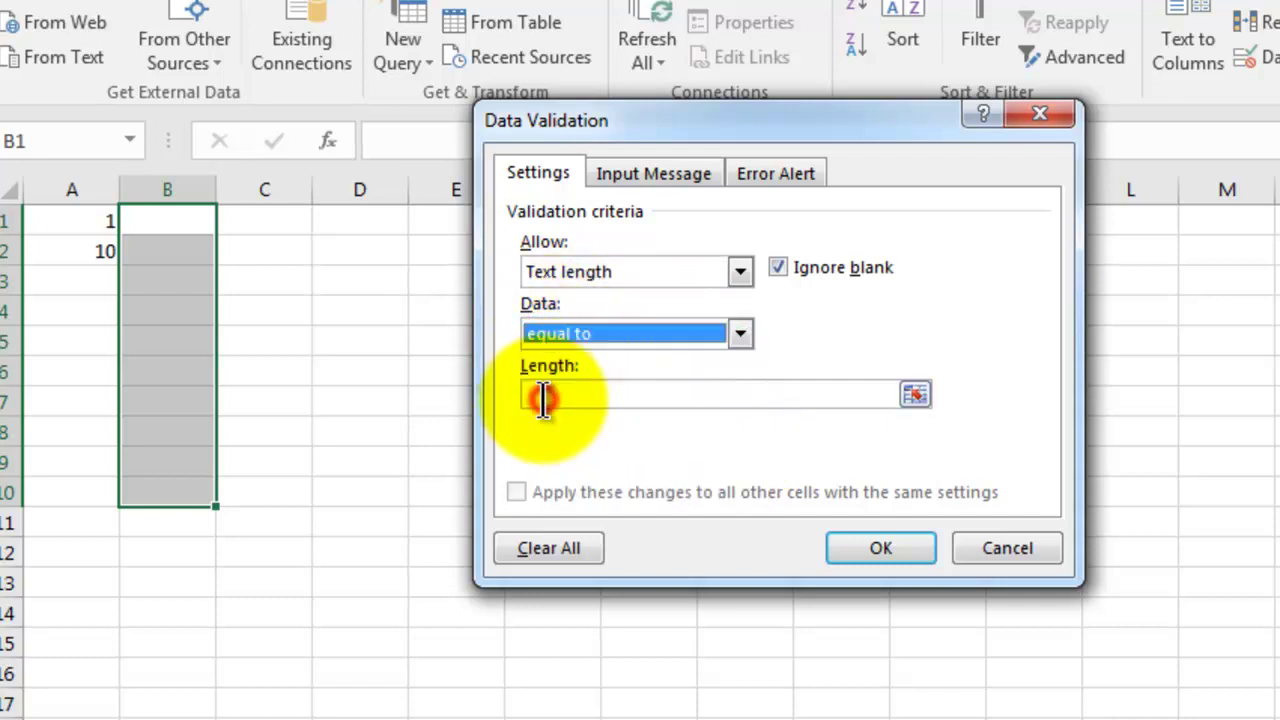
- Enter 5 as the required text length for B1:B10
{"action": "left_click", "coordinate": [541, 398]}
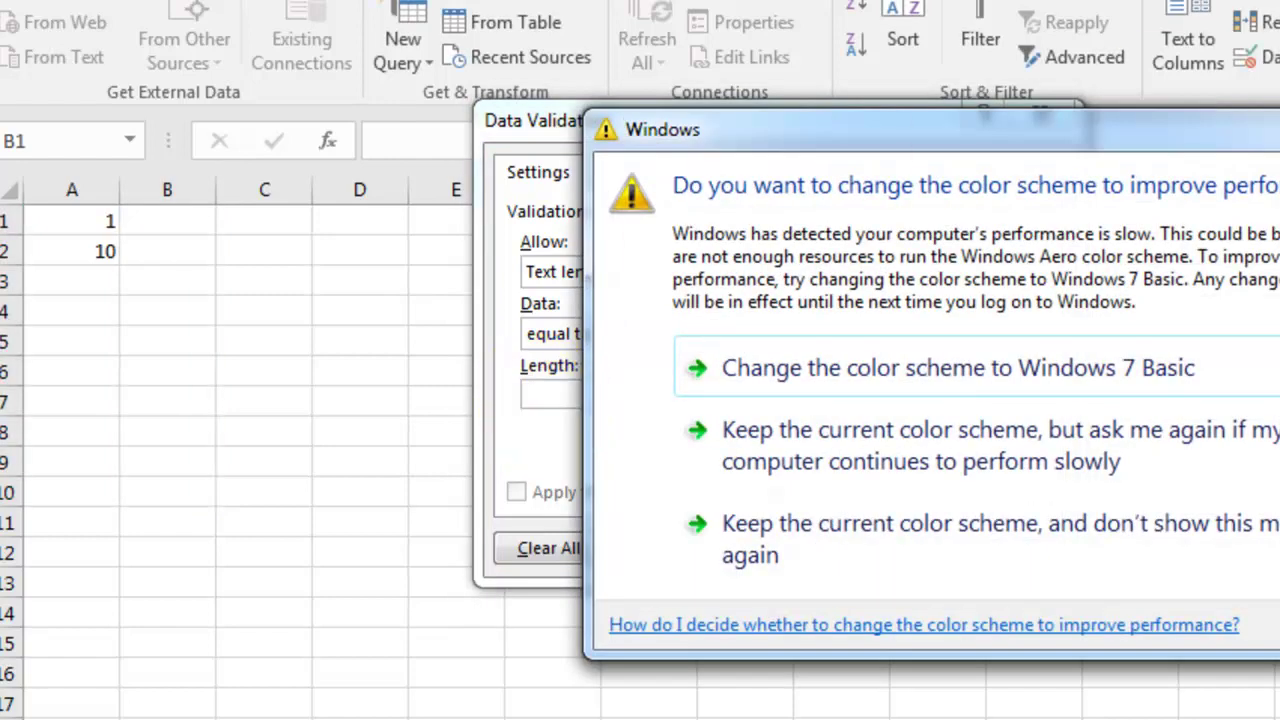
{"action": "key", "text": "Escape"}
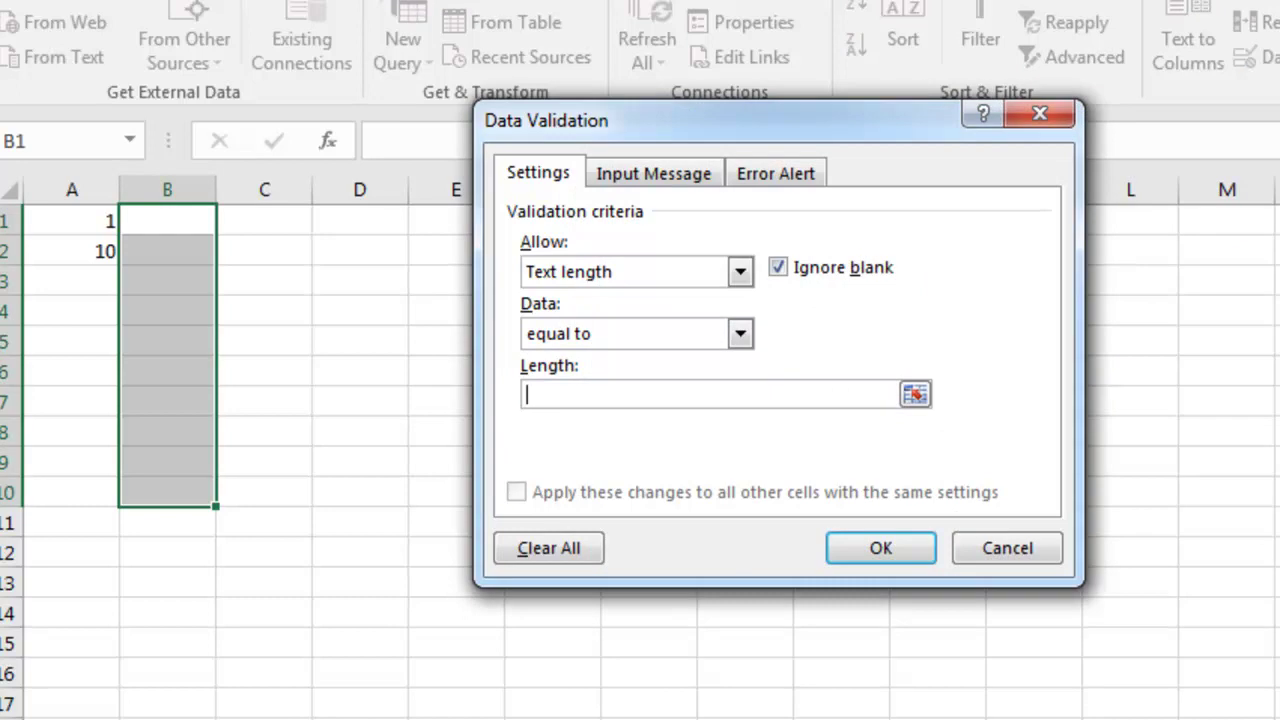
{"action": "type", "text": "4"}
{"action": "key", "text": "BackSpace"}
{"action": "type", "text": "5"}
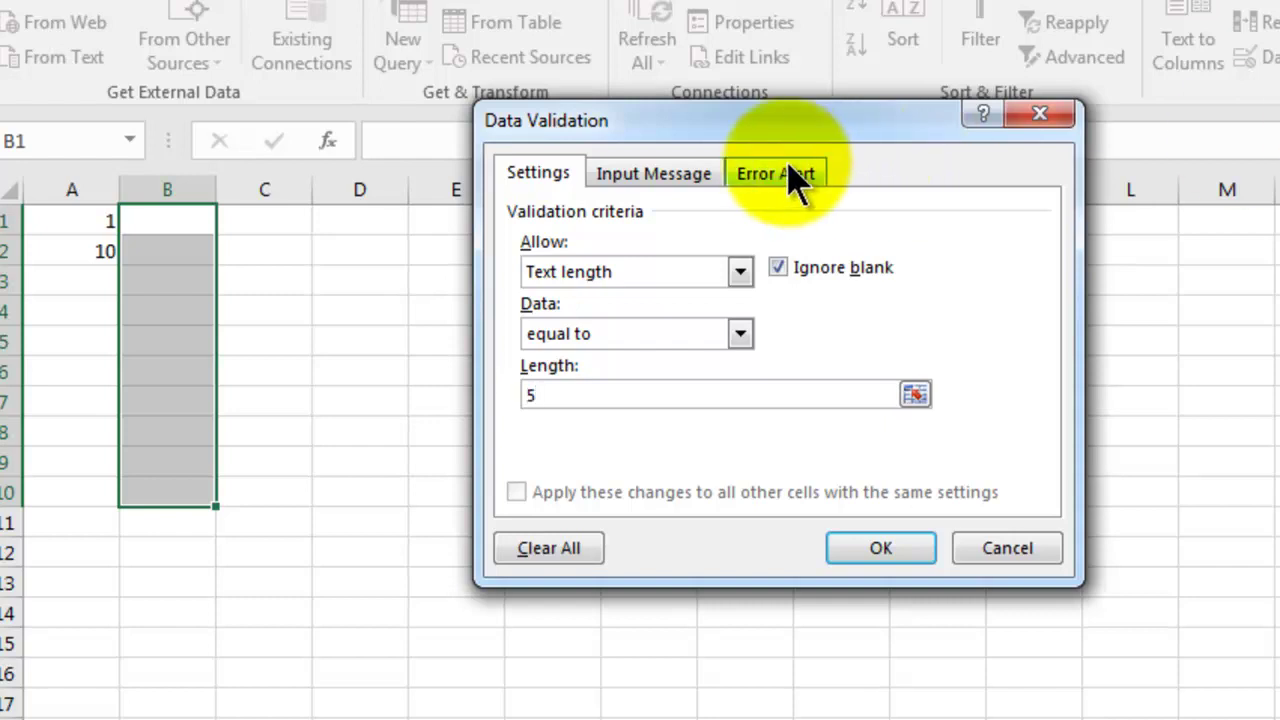
- Add a Stop alert titled 'error length' reading 'text must be 5 char', then apply it
{"action": "left_click", "coordinate": [786, 174]}
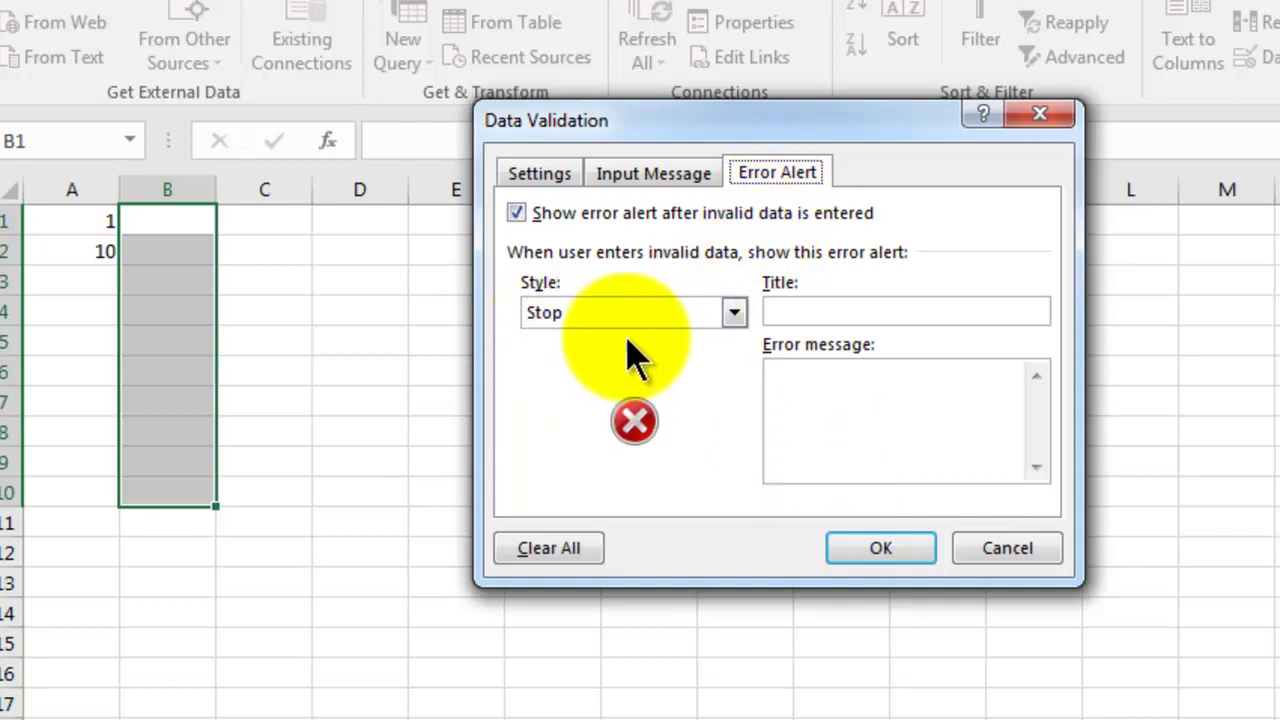
{"action": "left_click", "coordinate": [821, 310]}
{"action": "type", "text": "error length"}
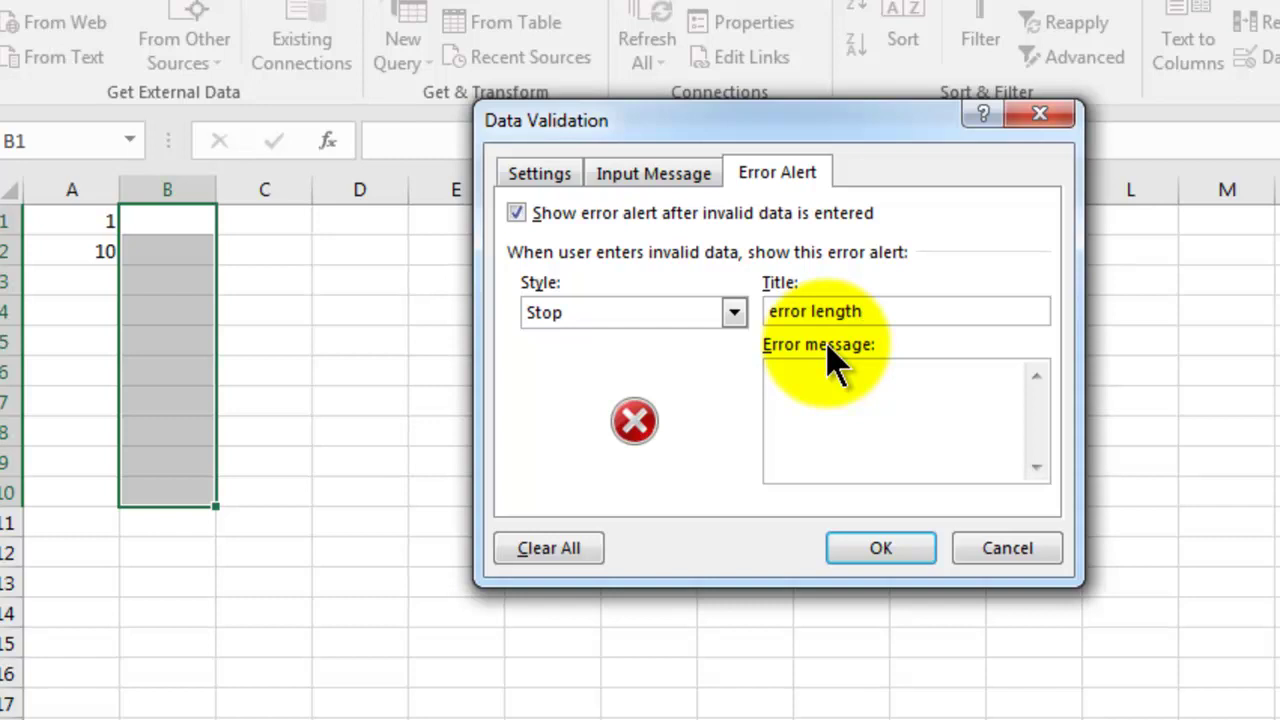
{"action": "left_click", "coordinate": [826, 372]}
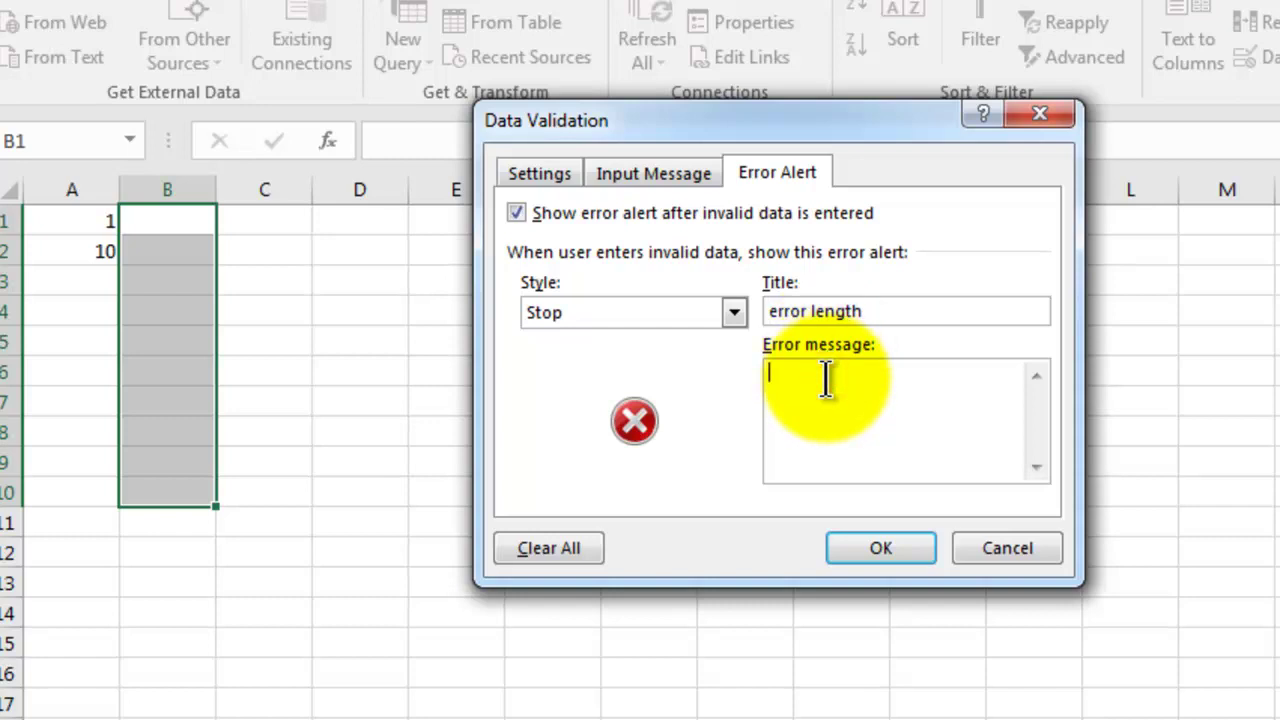
{"action": "type", "text": "text must "}
{"action": "type", "text": "be 5 char"}
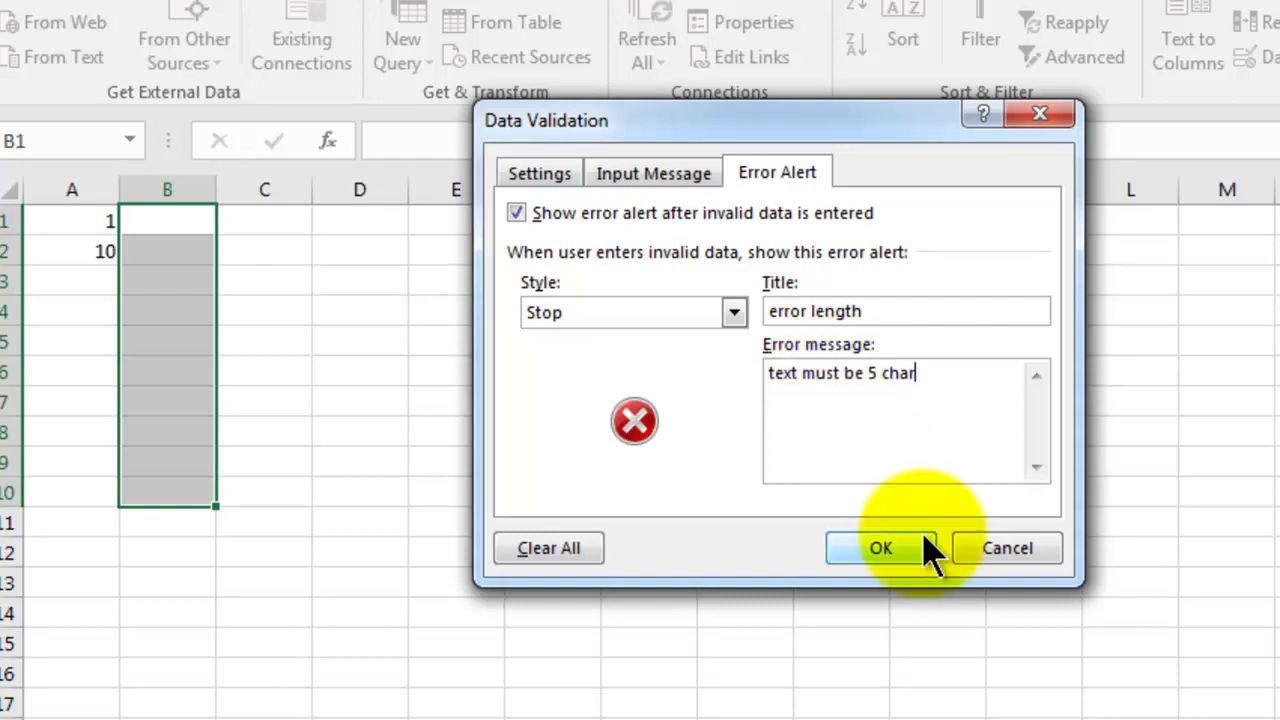
{"action": "left_click", "coordinate": [915, 548]}
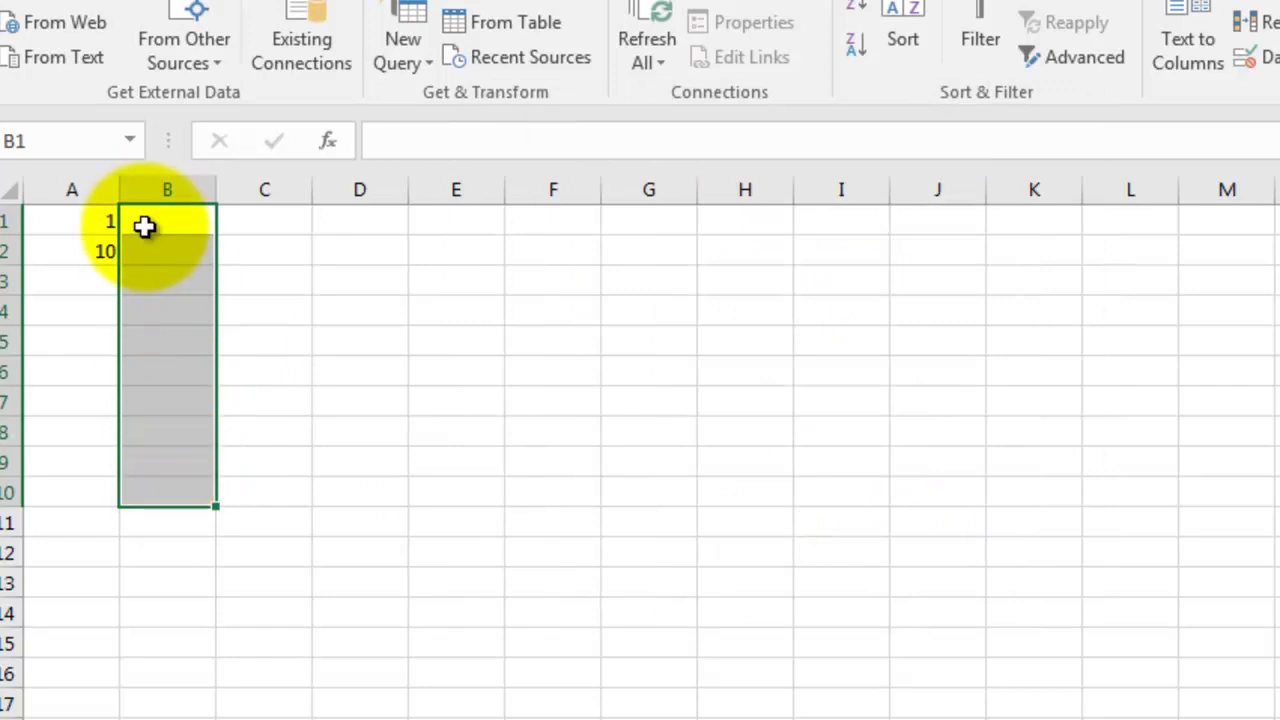
- Try 'qw' in B1, then retry with the accepted five-character 'qqqqq'
{"action": "left_click", "coordinate": [145, 226]}
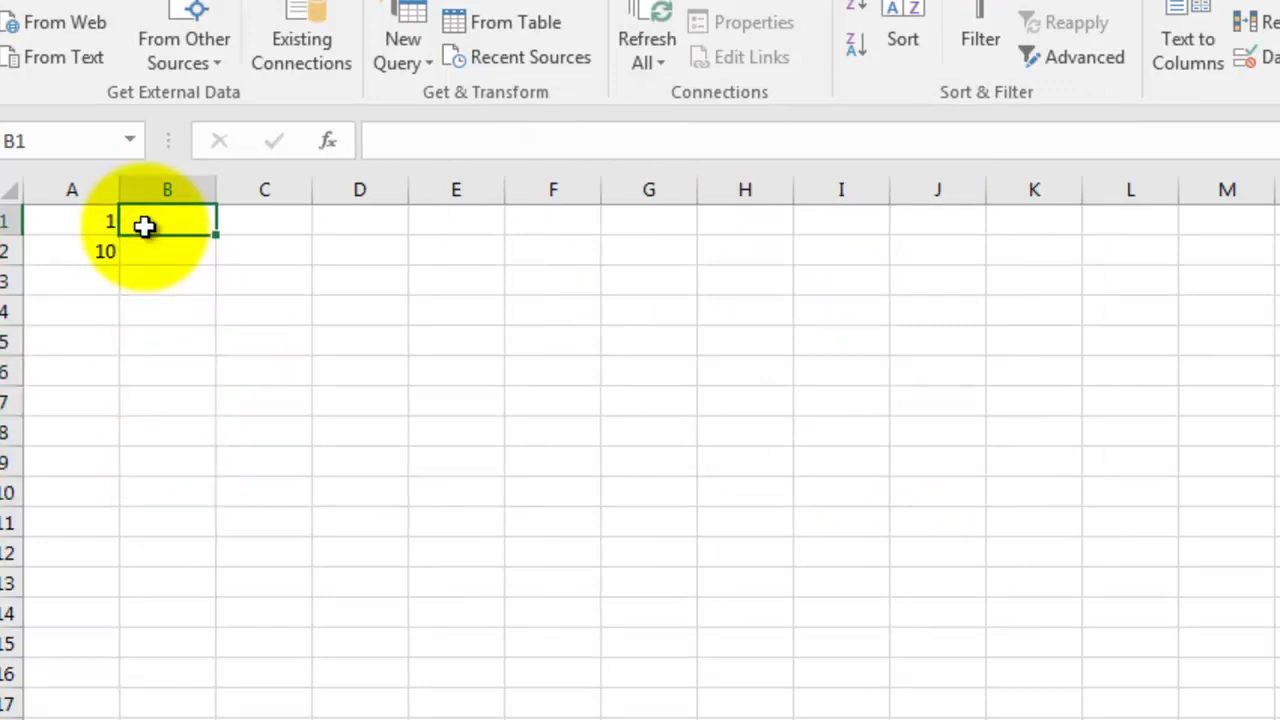
{"action": "type", "text": "qw"}
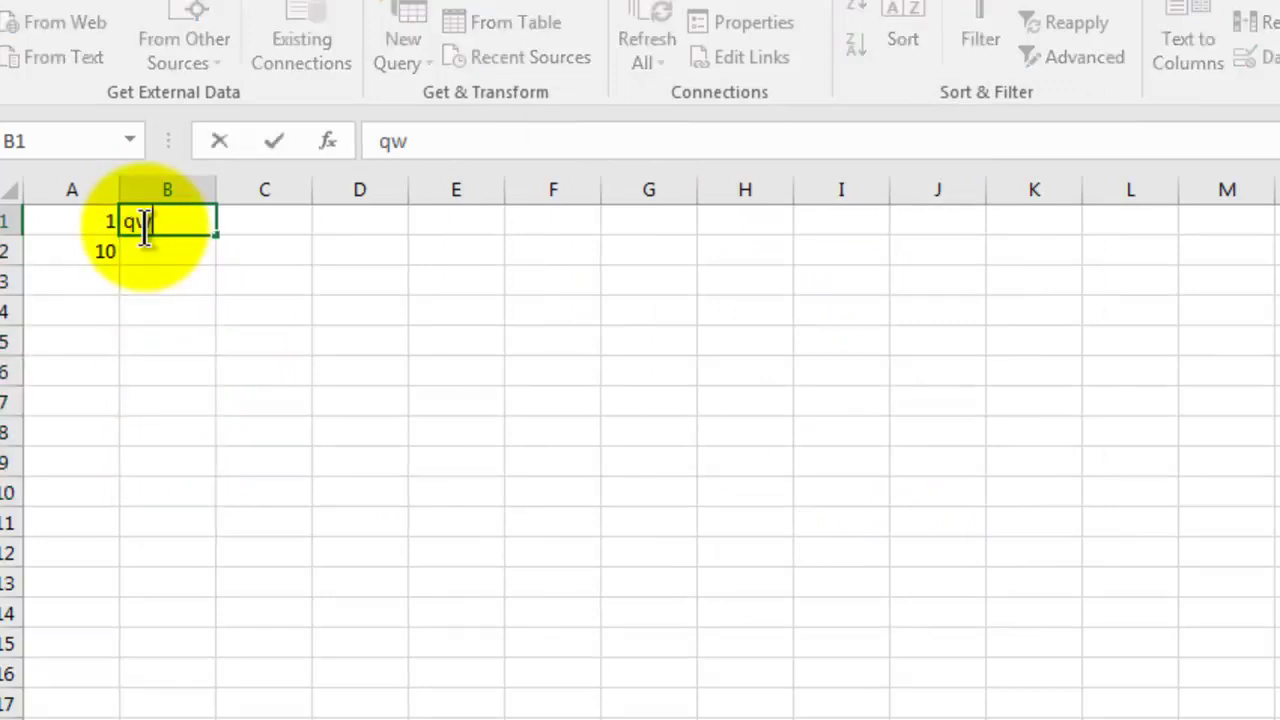
{"action": "key", "text": "Return"}
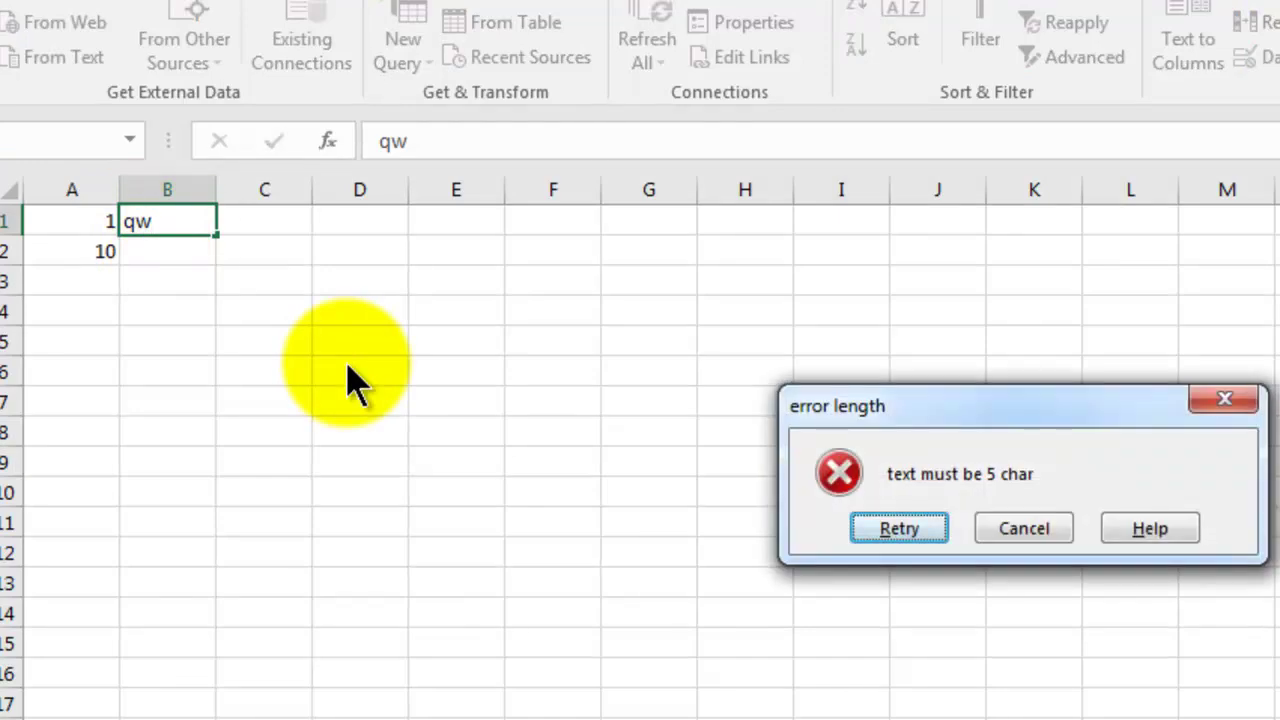
{"action": "key", "text": "Return"}
{"action": "type", "text": "qqqqq"}
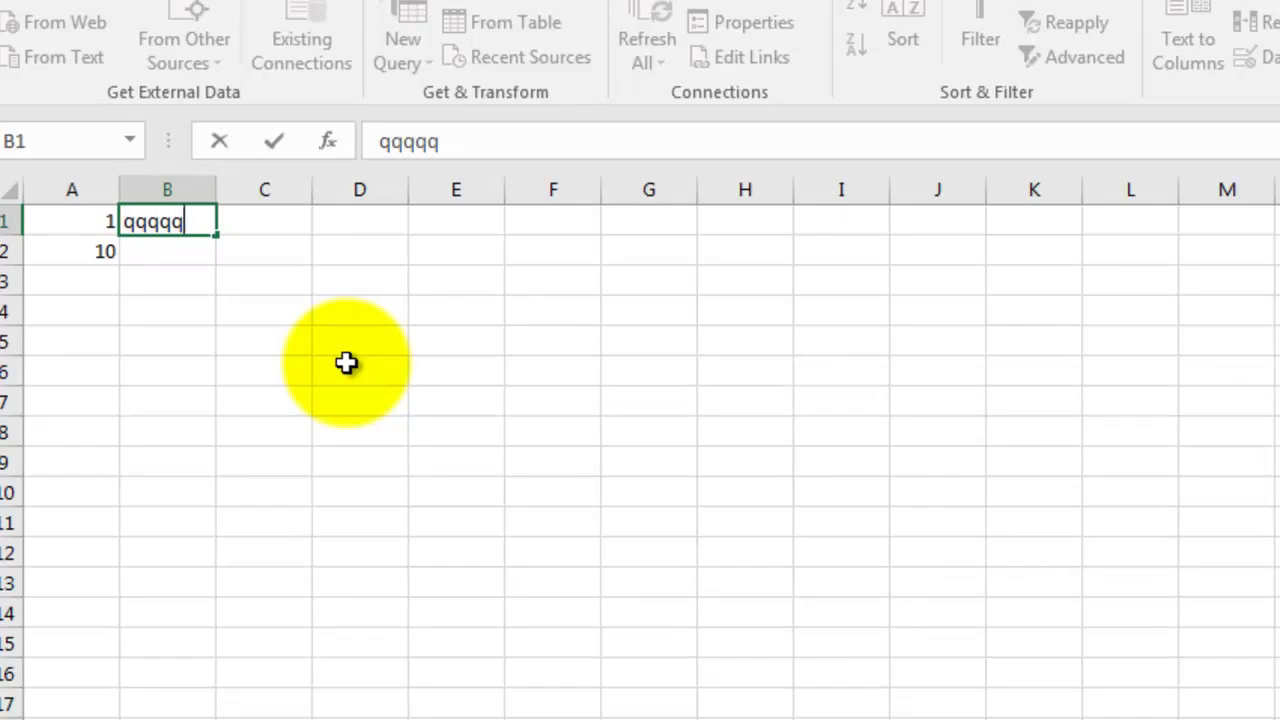
{"action": "key", "text": "Return"}
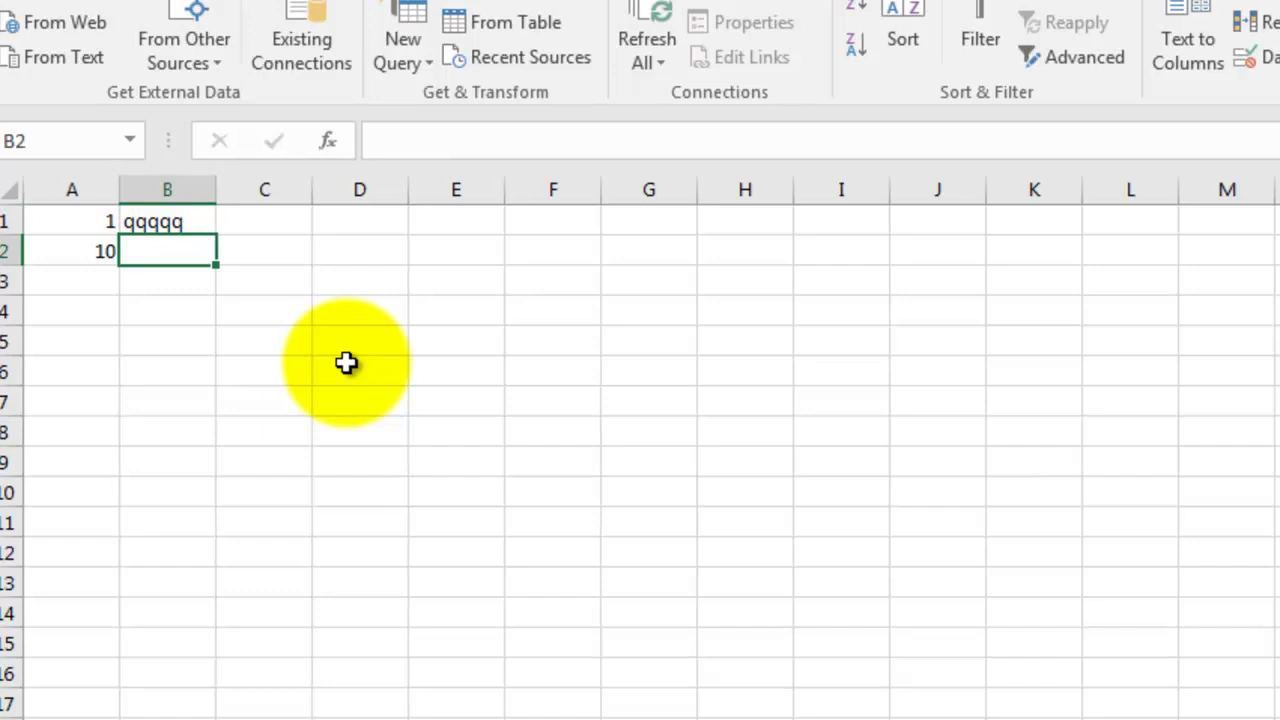
- Try 'asdfgh' in B2 and cancel it after the rejection
{"action": "type", "text": "asdfgh"}
{"action": "key", "text": "Return"}
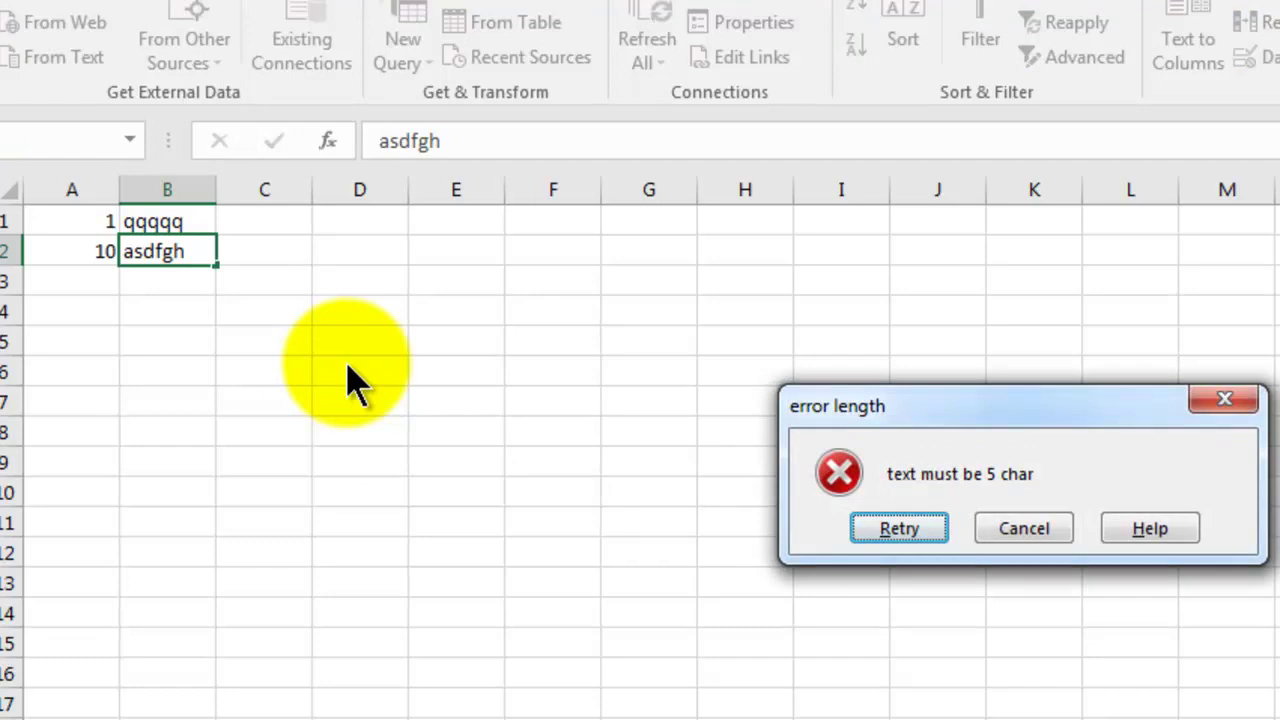
{"action": "key", "text": "Escape"}
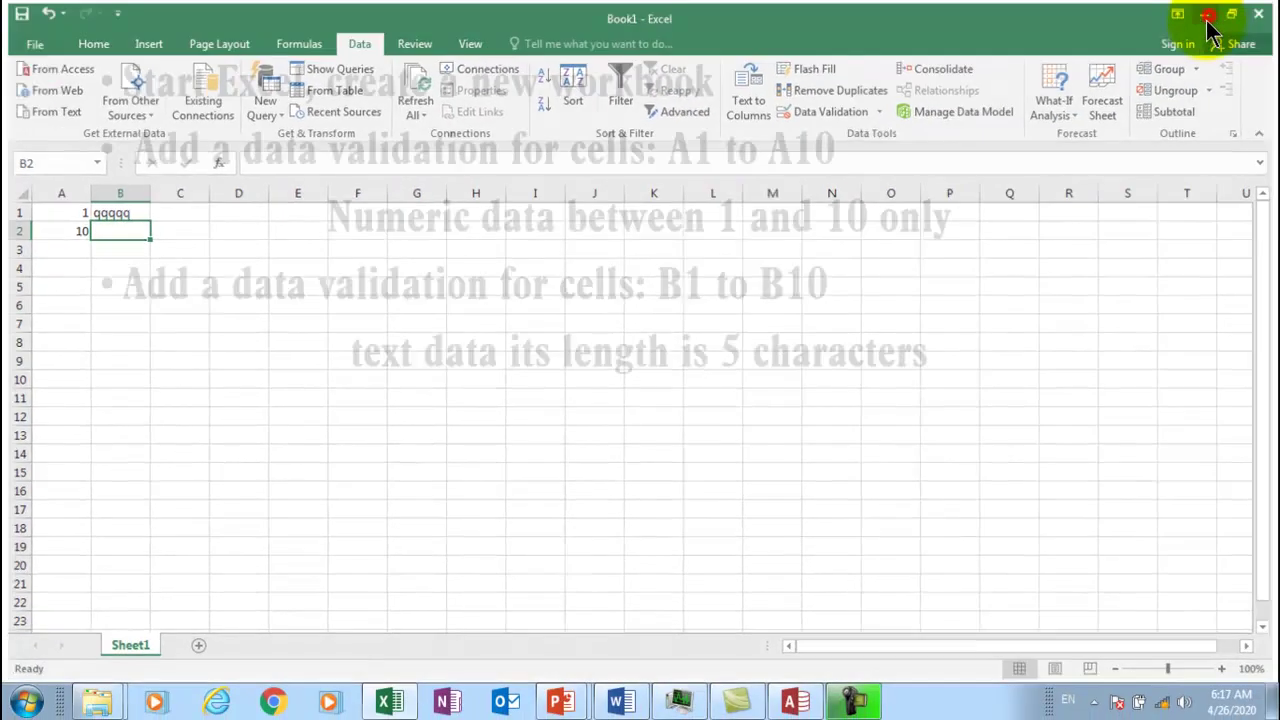
- Minimise Excel to view the April-only date task for C1:C10, then restore Book1
{"action": "left_click", "coordinate": [1210, 18]}
{"action": "left_click", "coordinate": [340, 470]}
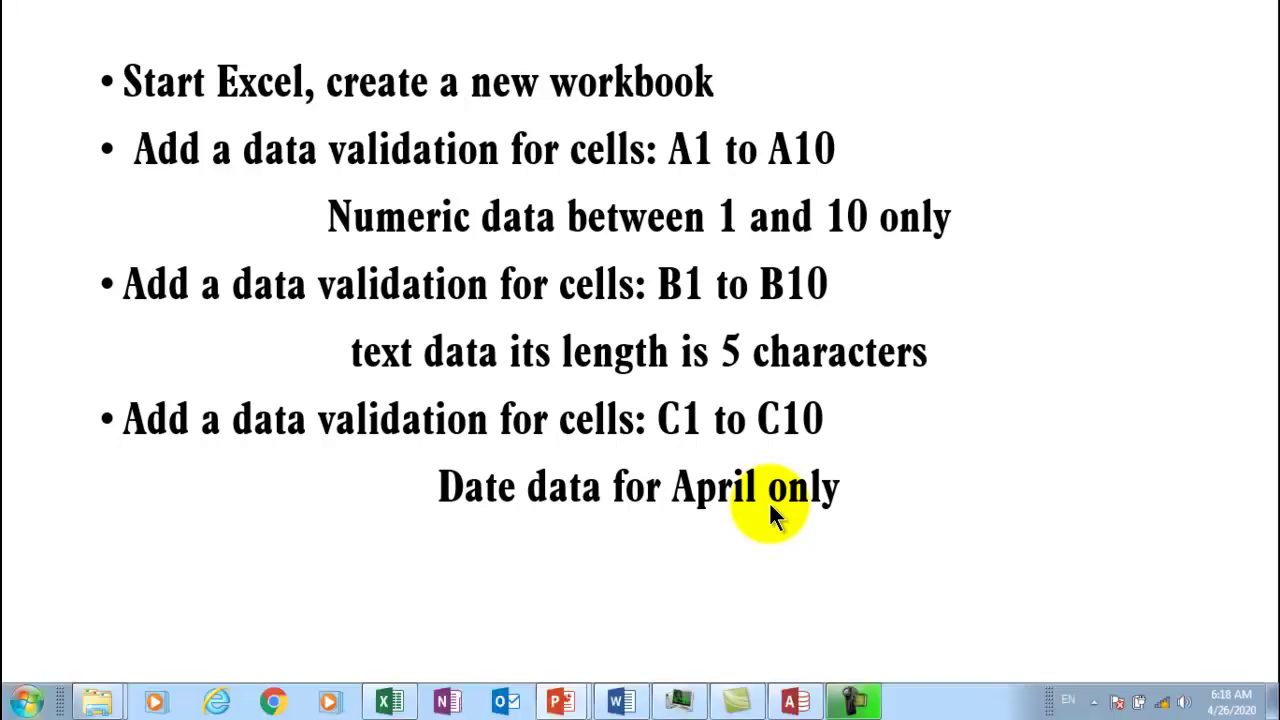
{"action": "left_click", "coordinate": [393, 703]}
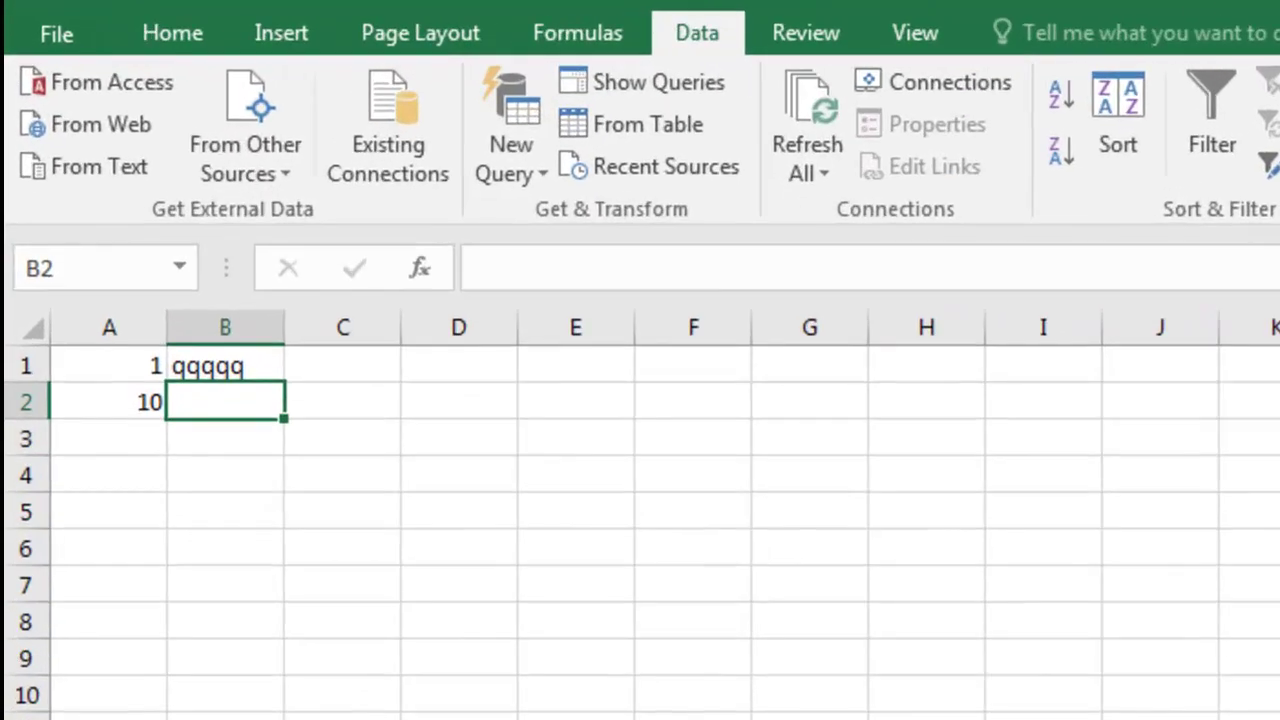
- Select C1:C10 and set its Data Validation Allow type to Date
{"action": "left_click", "coordinate": [345, 368]}
{"action": "left_click_drag", "start_coordinate": [338, 374], "coordinate": [334, 648]}
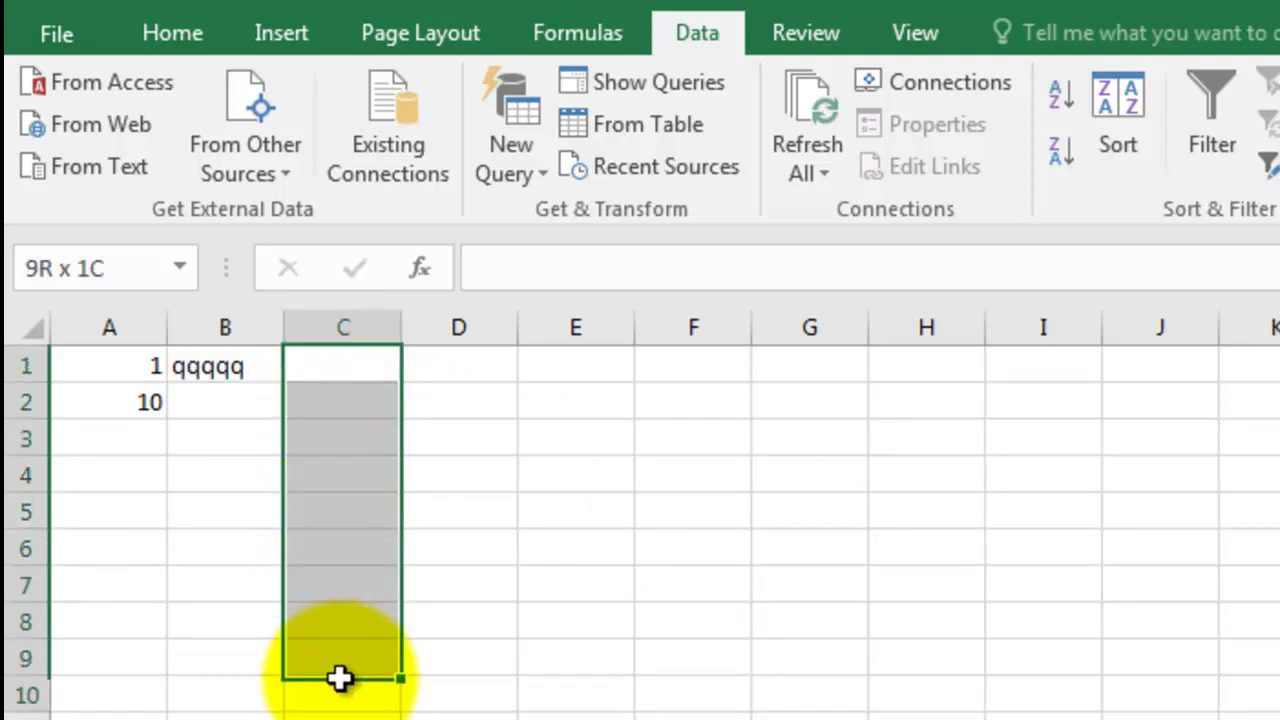
{"action": "left_click_drag", "start_coordinate": [334, 648], "coordinate": [357, 685]}
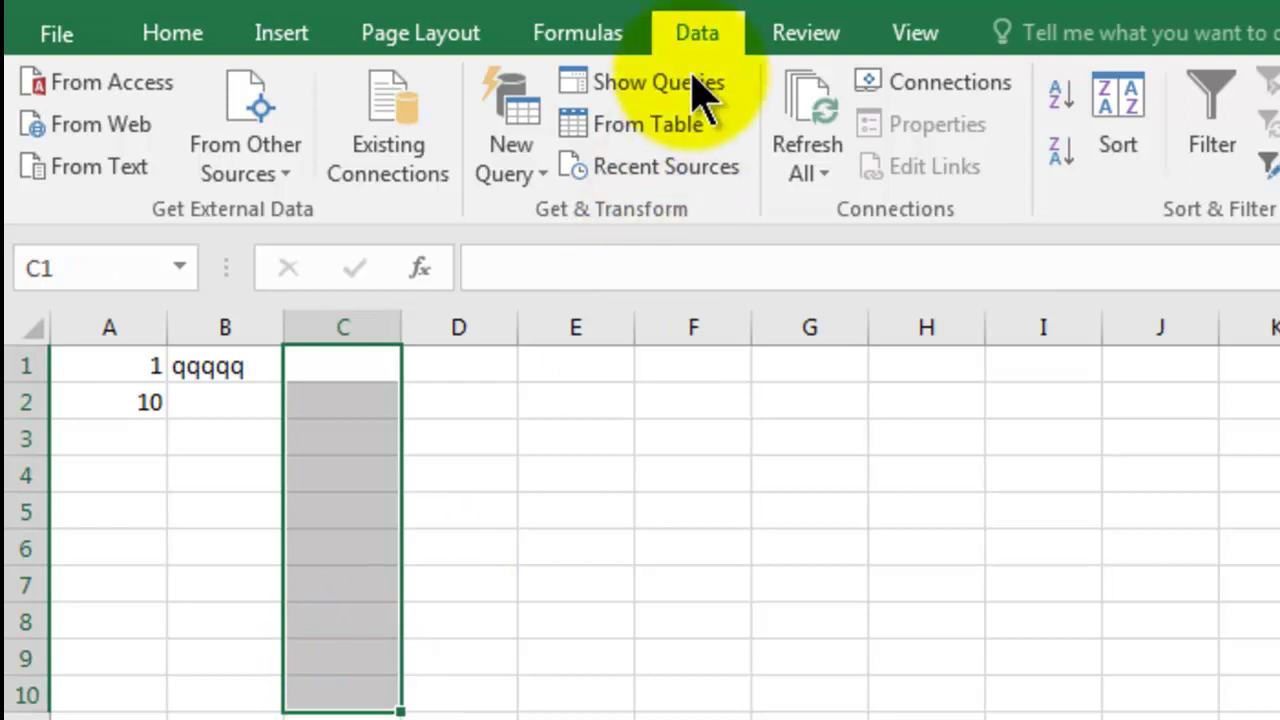
{"action": "left_click", "coordinate": [690, 42]}
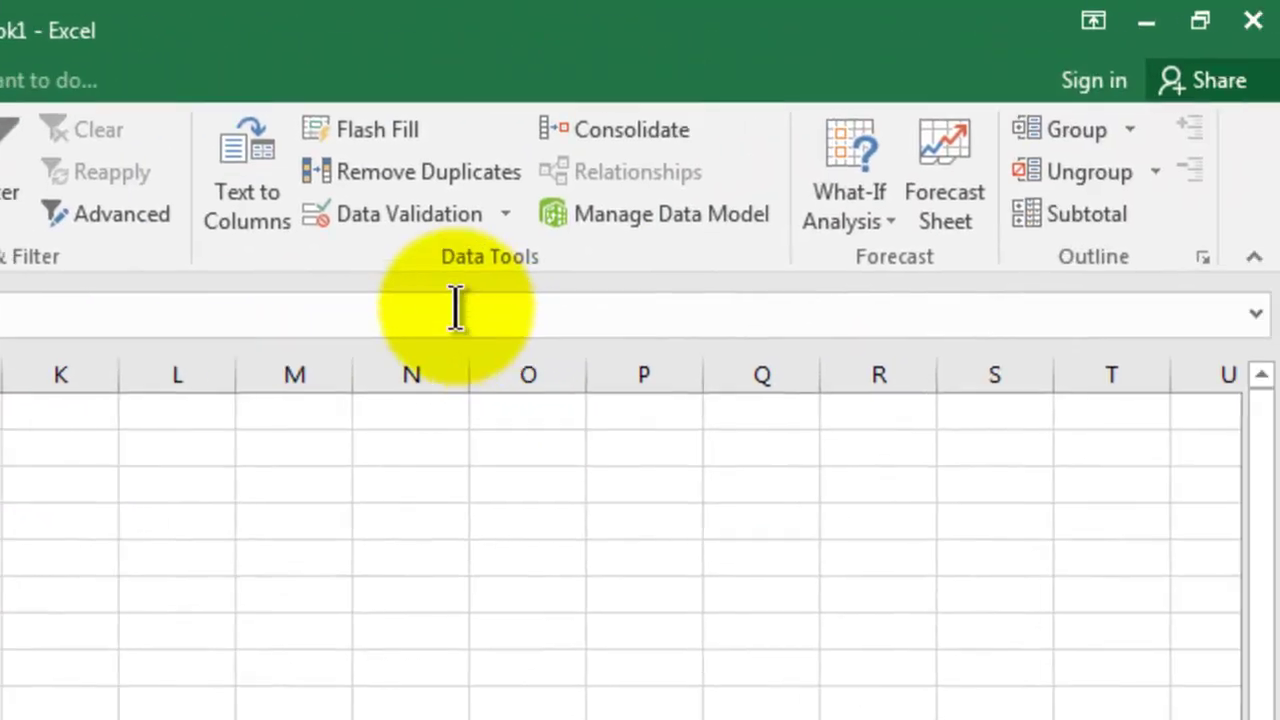
{"action": "left_click", "coordinate": [369, 207]}
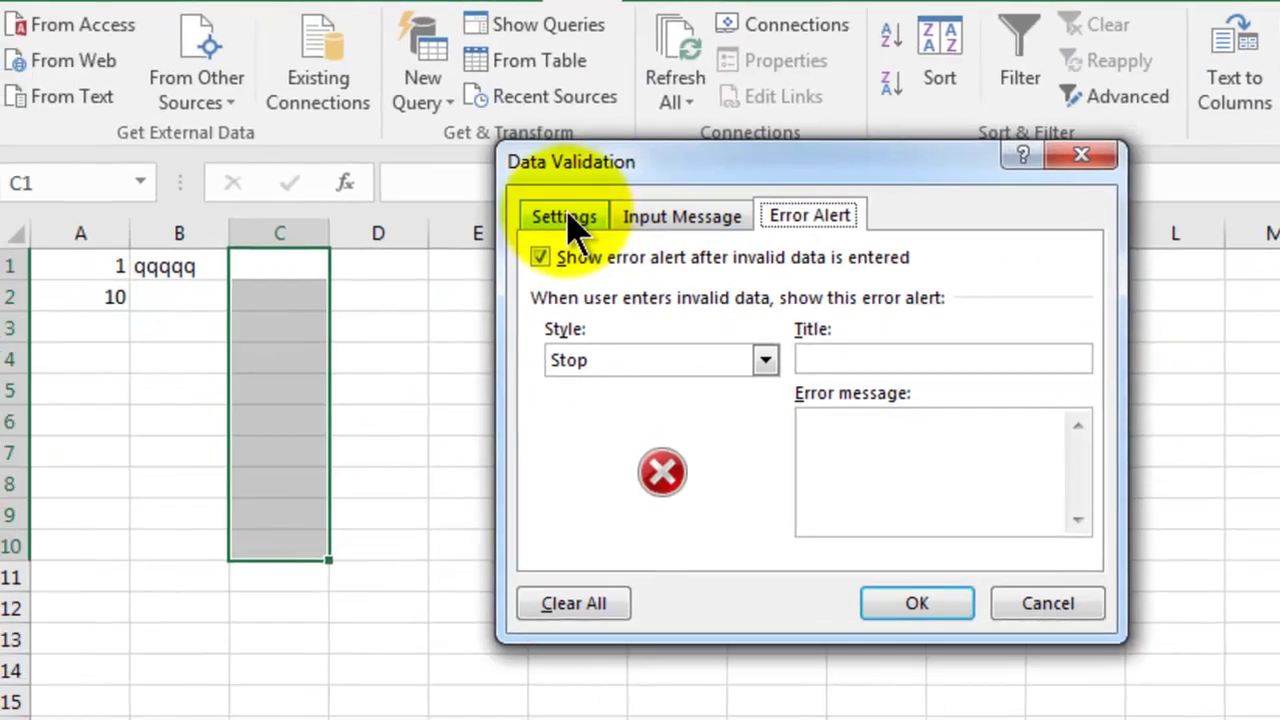
{"action": "left_click", "coordinate": [563, 214]}
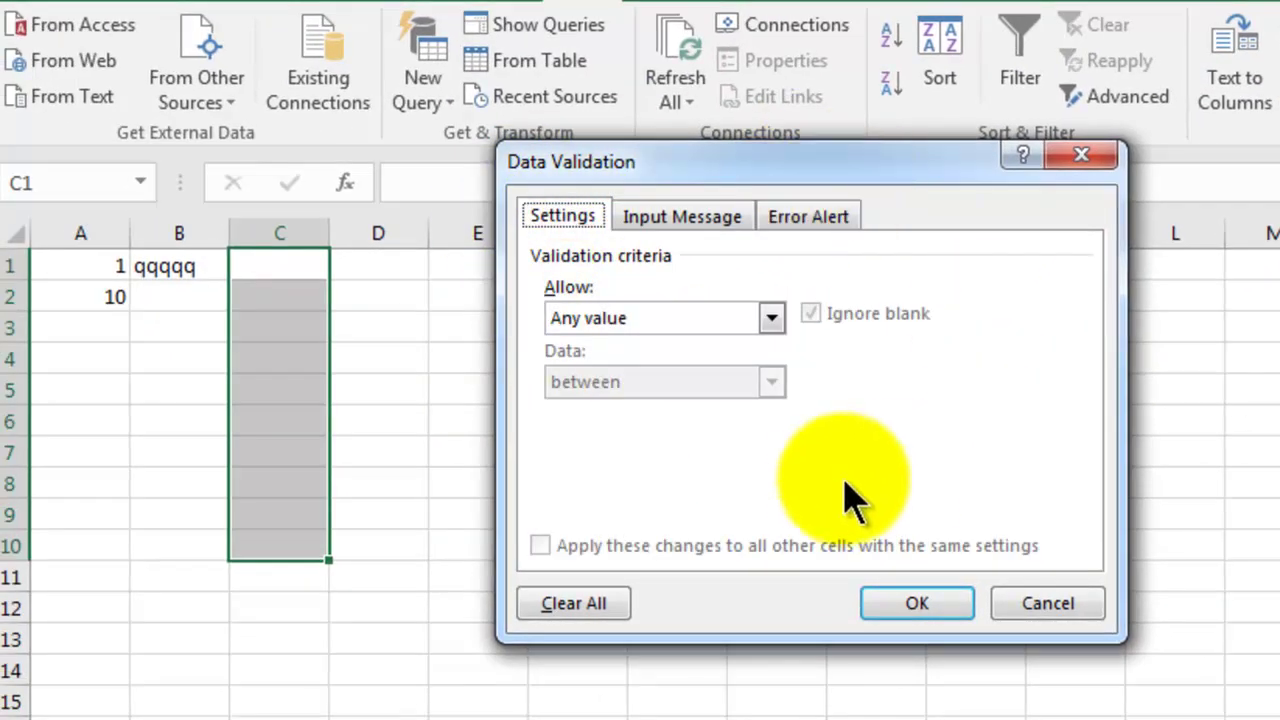
{"action": "left_click", "coordinate": [586, 316]}
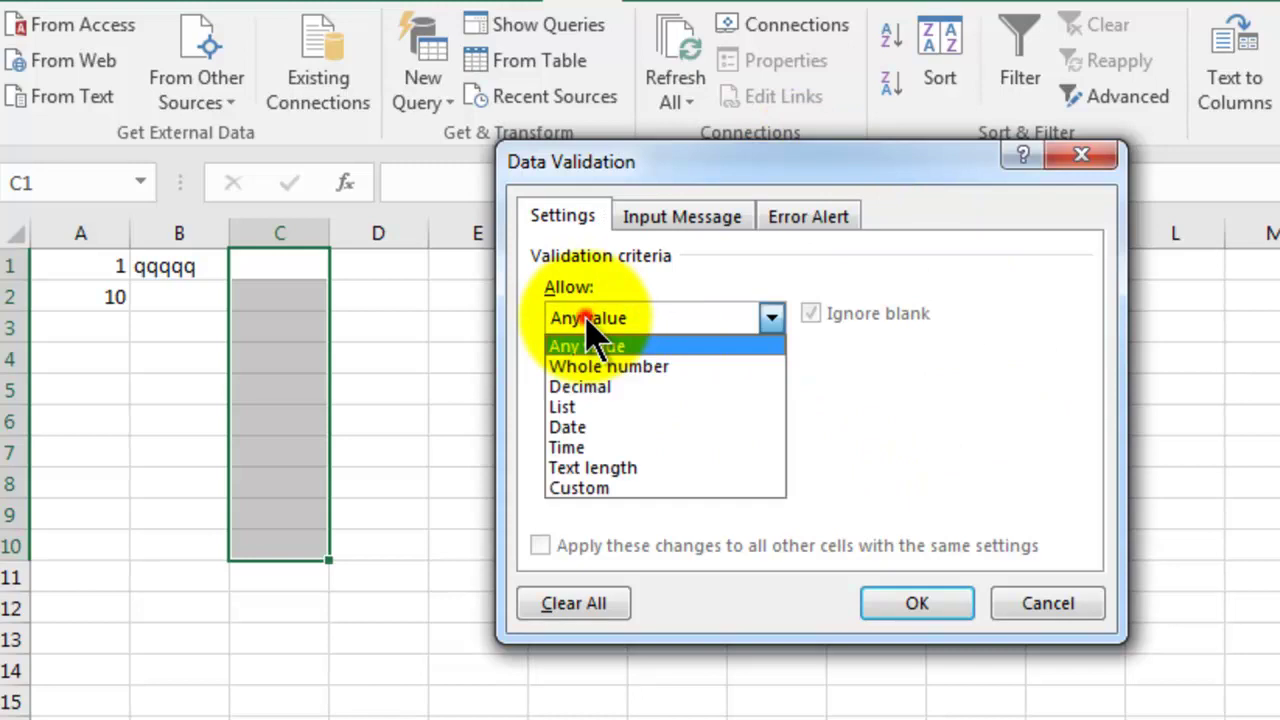
{"action": "left_click", "coordinate": [613, 428]}
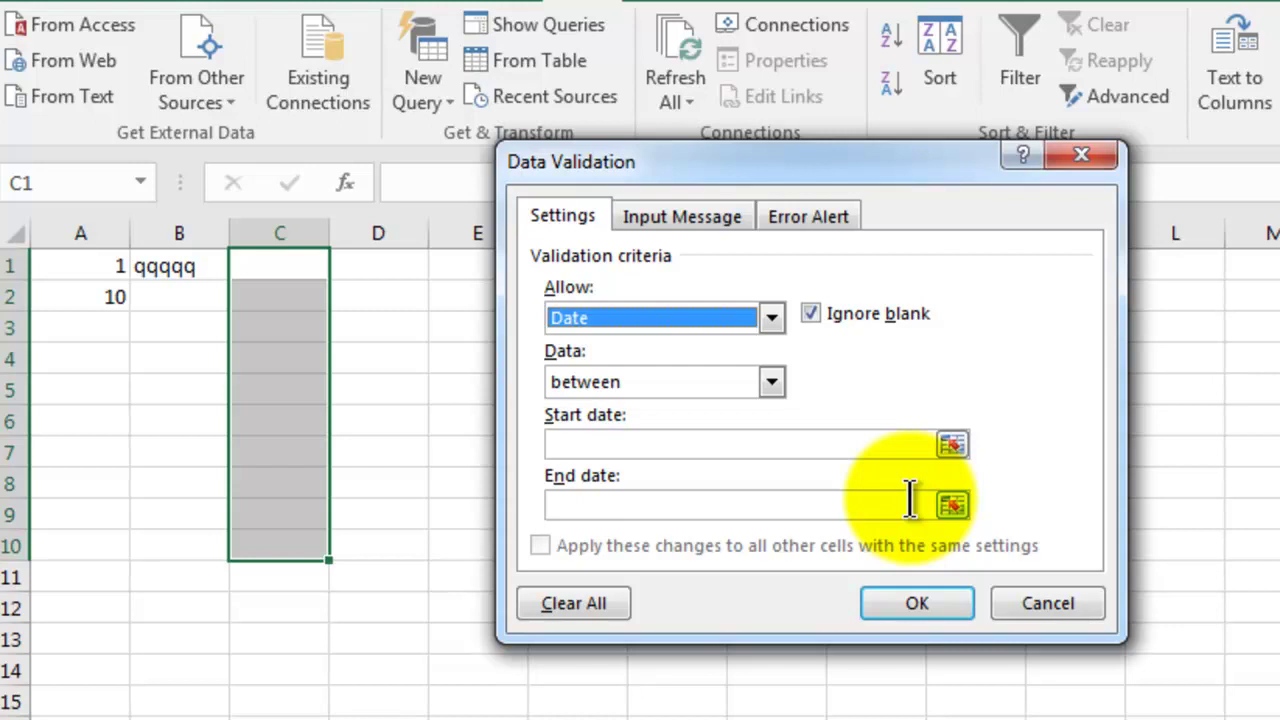
- Keep 'between' and enter start date 1/4/2020 and end date 30/4/2020
{"action": "left_click", "coordinate": [771, 382]}
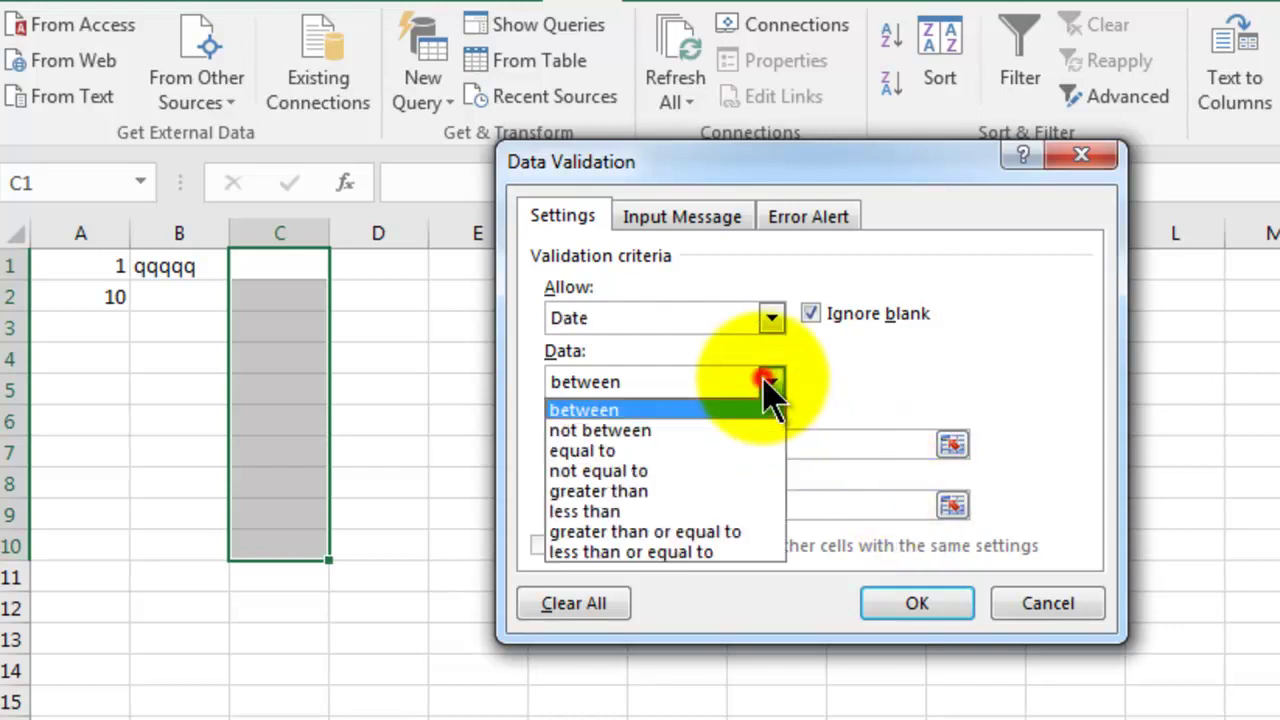
{"action": "left_click", "coordinate": [594, 410]}
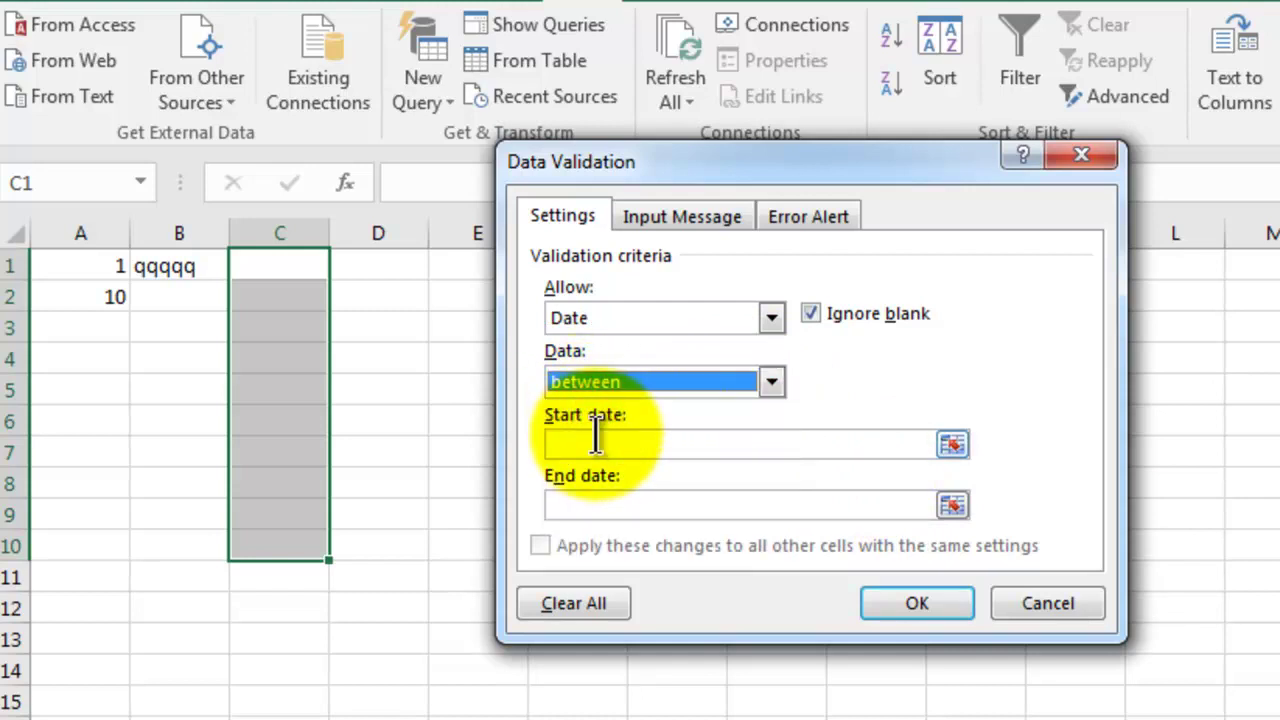
{"action": "left_click", "coordinate": [596, 440]}
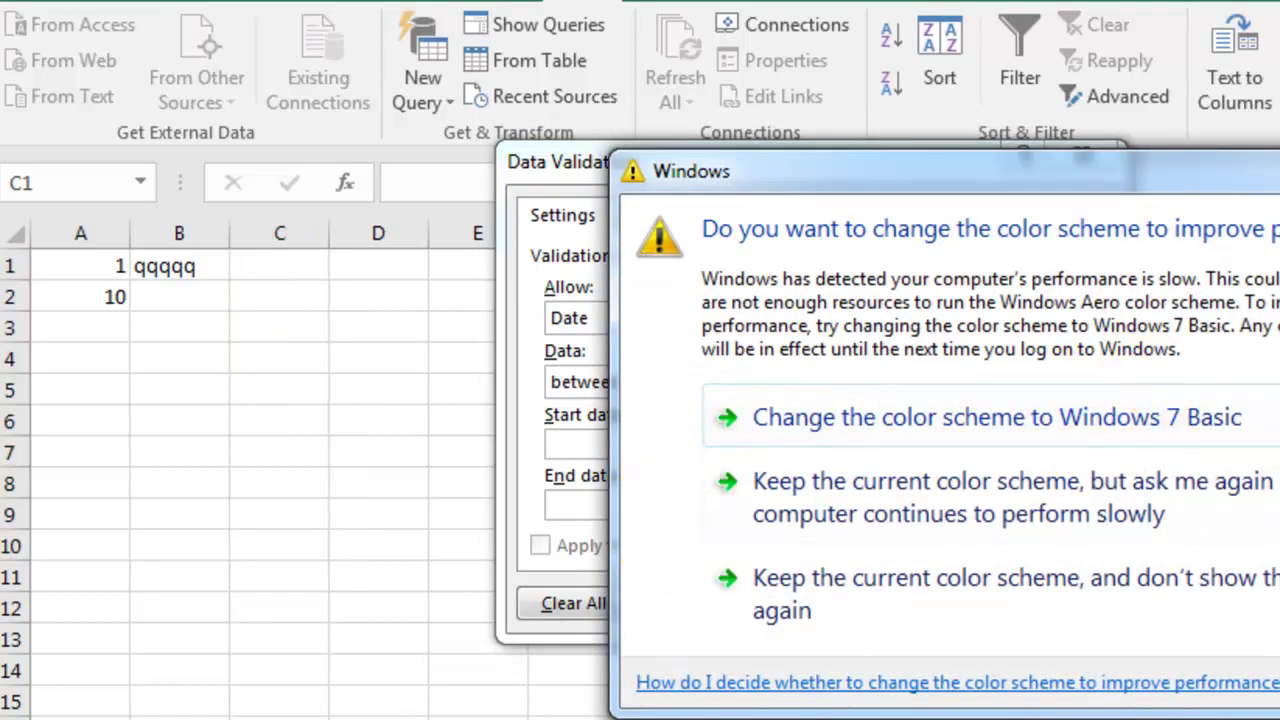
{"action": "left_click", "coordinate": [950, 497]}
{"action": "left_click", "coordinate": [640, 443]}
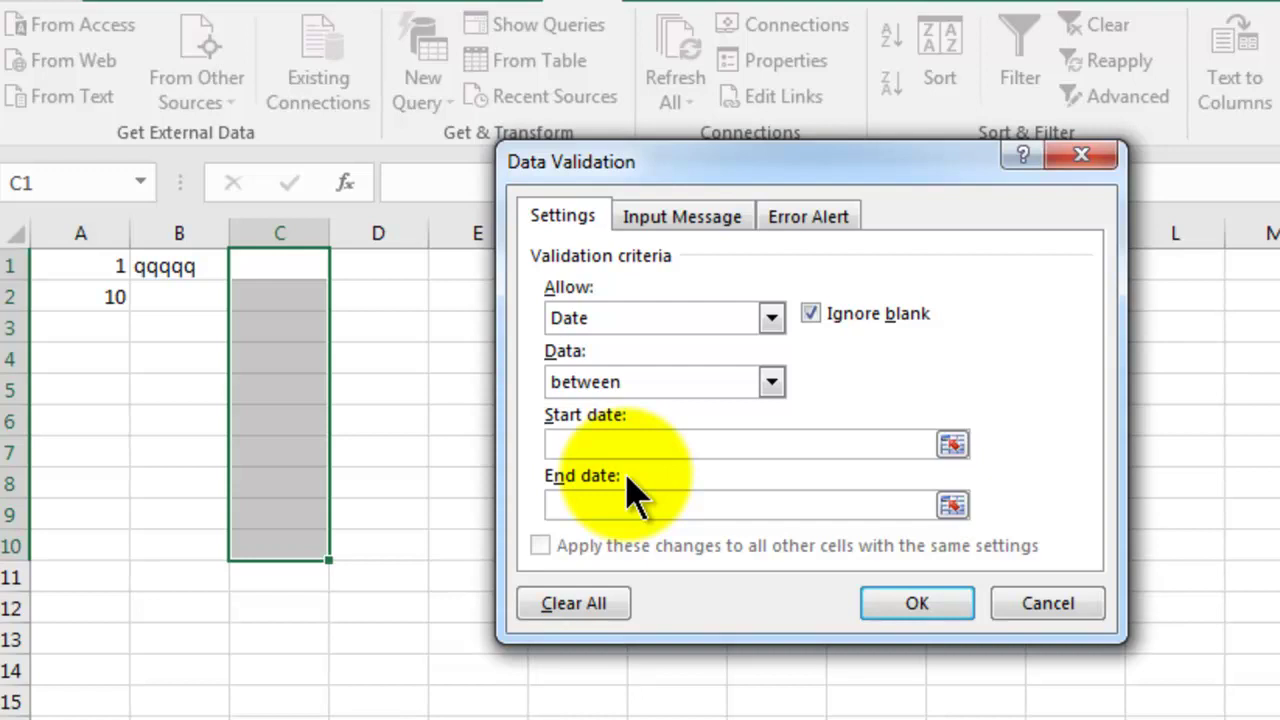
{"action": "type", "text": "1/4/2020"}
{"action": "left_click", "coordinate": [636, 508]}
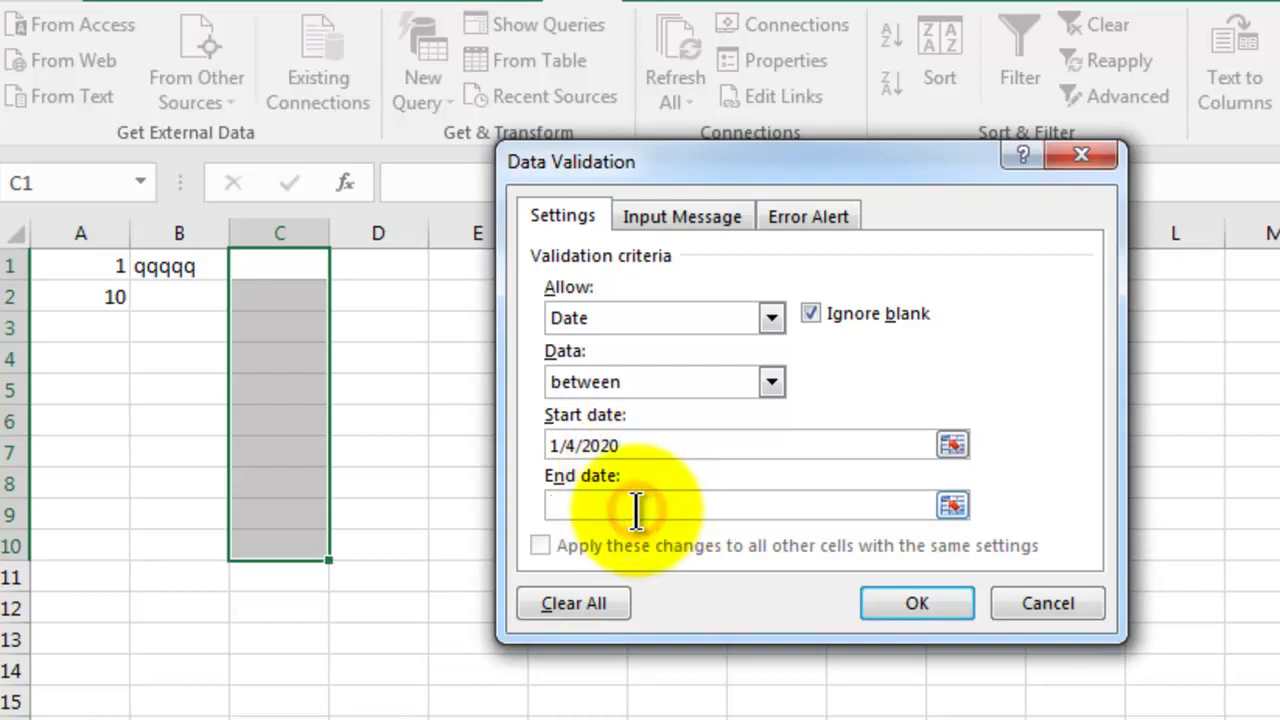
{"action": "type", "text": "30/4/"}
{"action": "type", "text": "2020"}
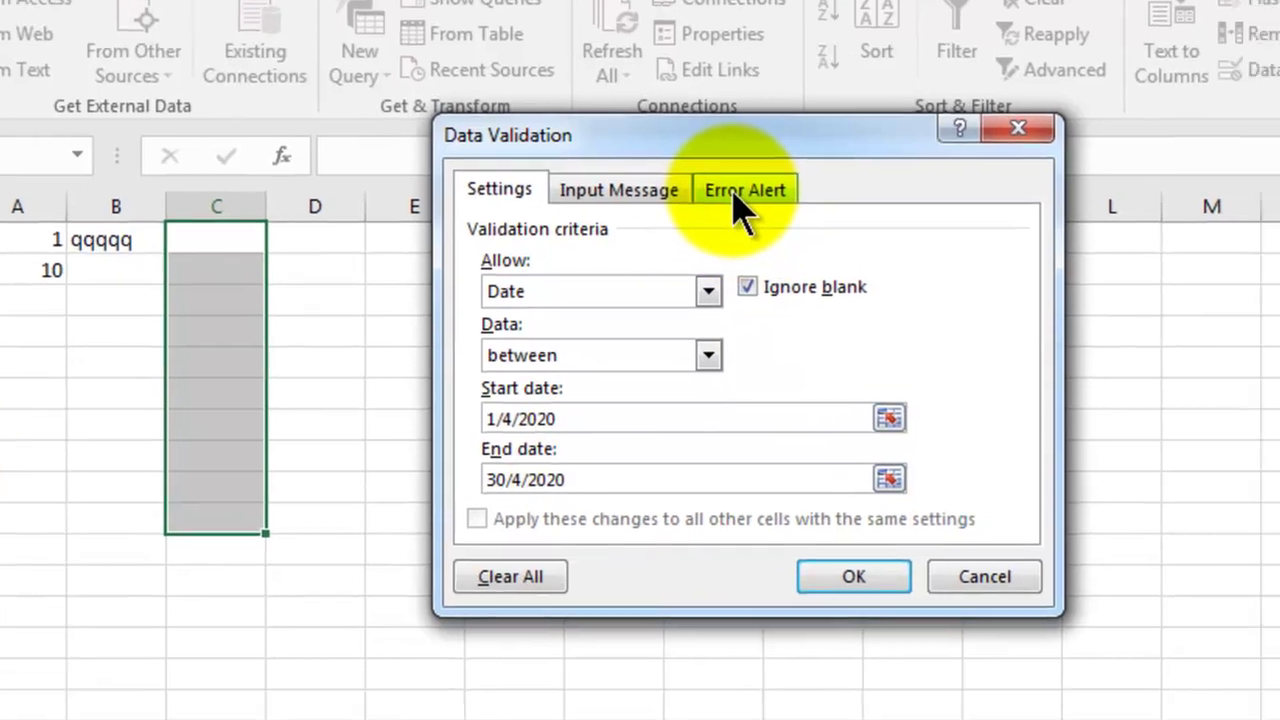
- Dismiss the invalid-date warning and retype the dates as 4/1/2020 and 4/30/2020
{"action": "left_click", "coordinate": [736, 196]}
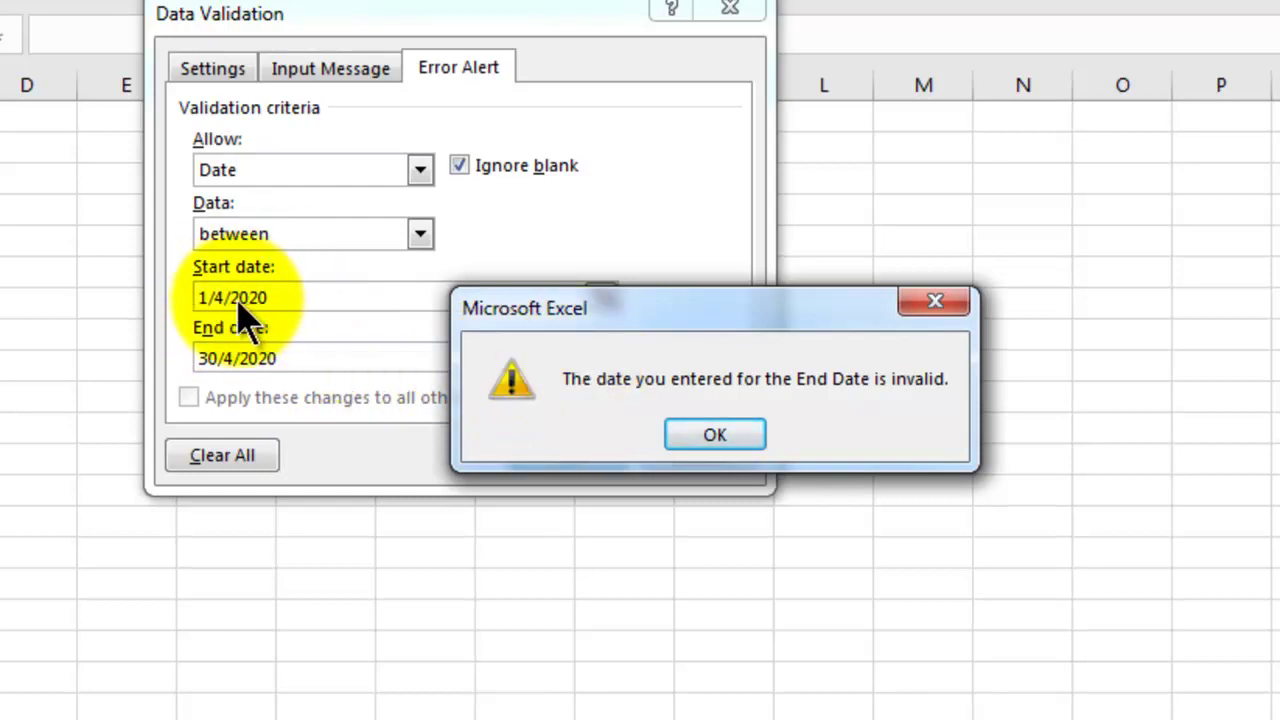
{"action": "left_click", "coordinate": [724, 444]}
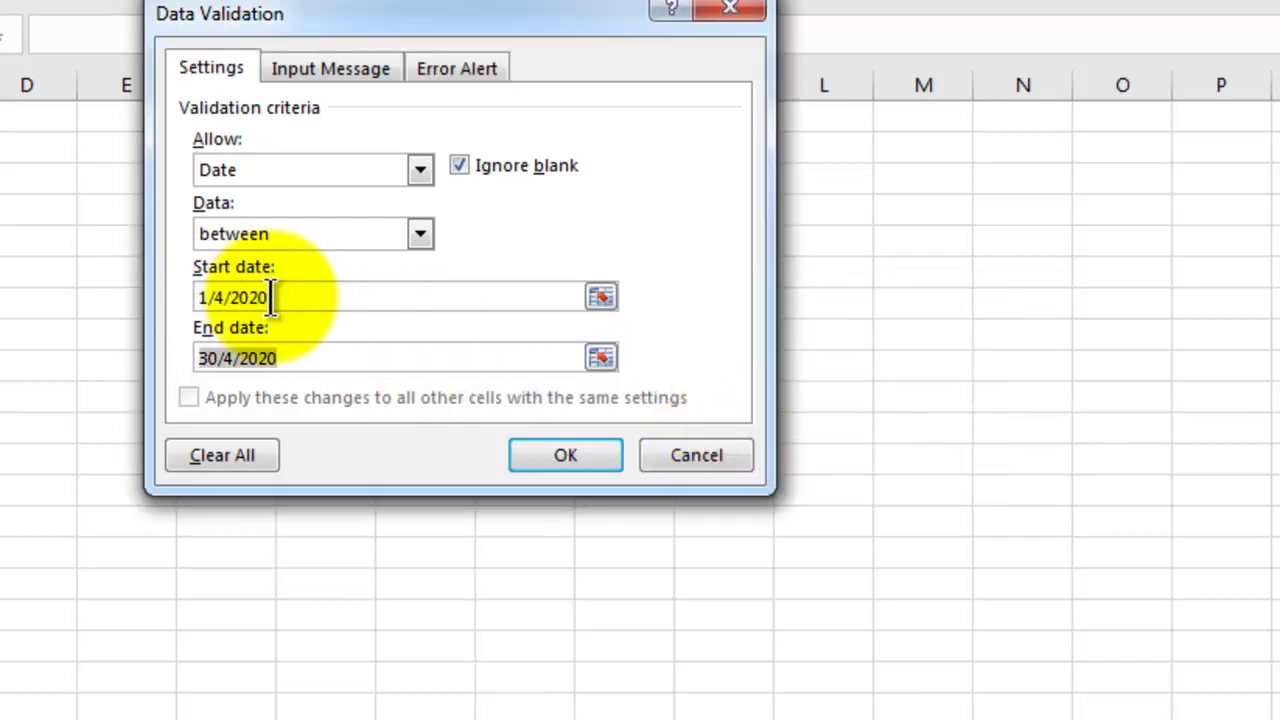
{"action": "left_click_drag", "start_coordinate": [276, 298], "coordinate": [160, 316]}
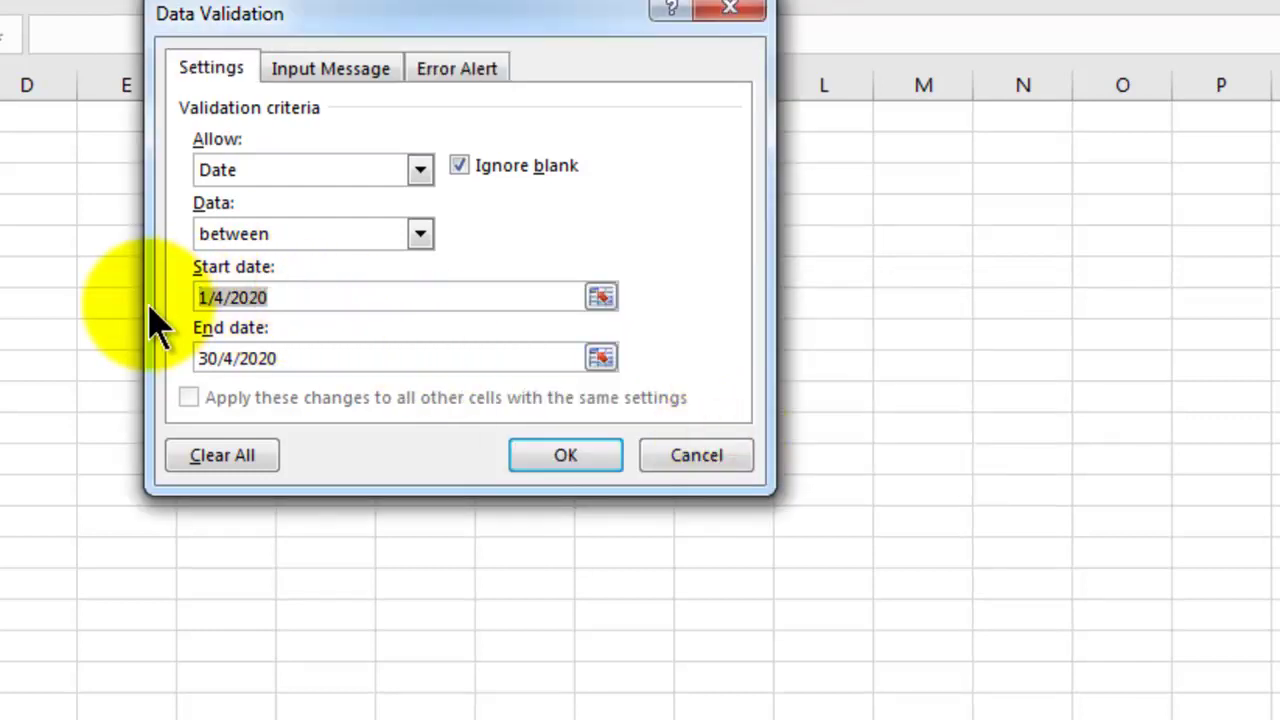
{"action": "type", "text": "4/1/"}
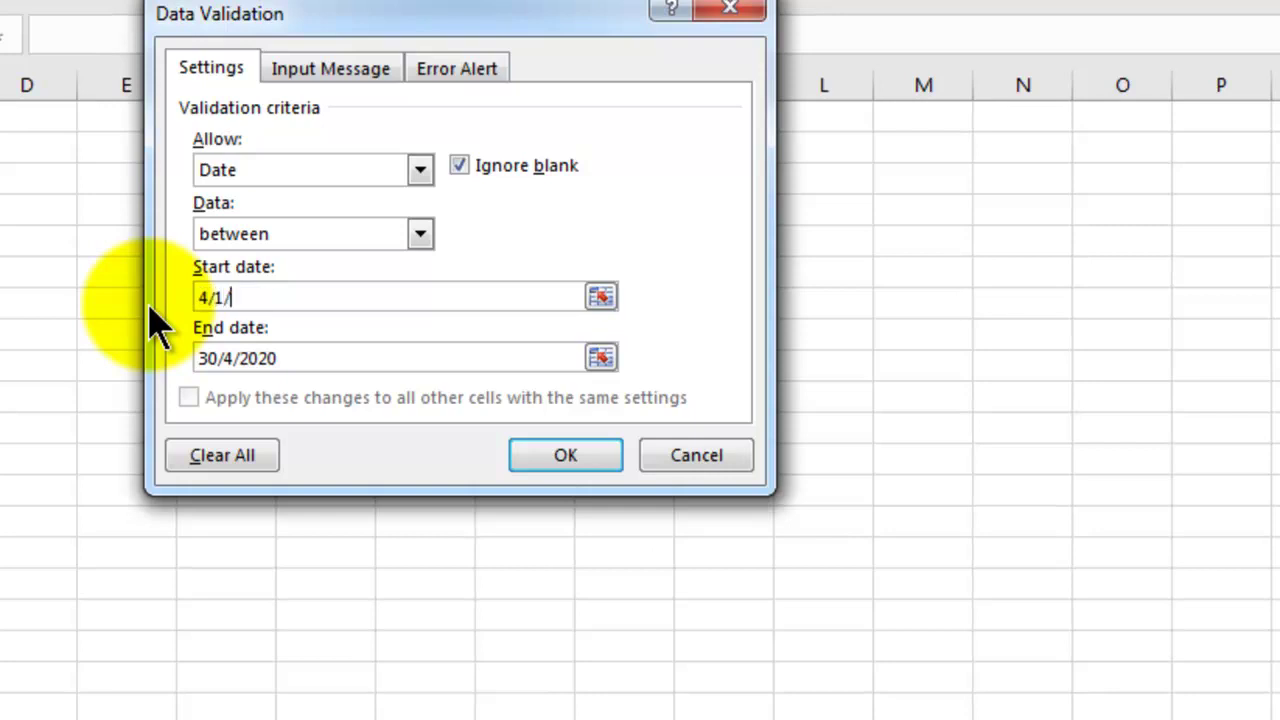
{"action": "type", "text": "2020"}
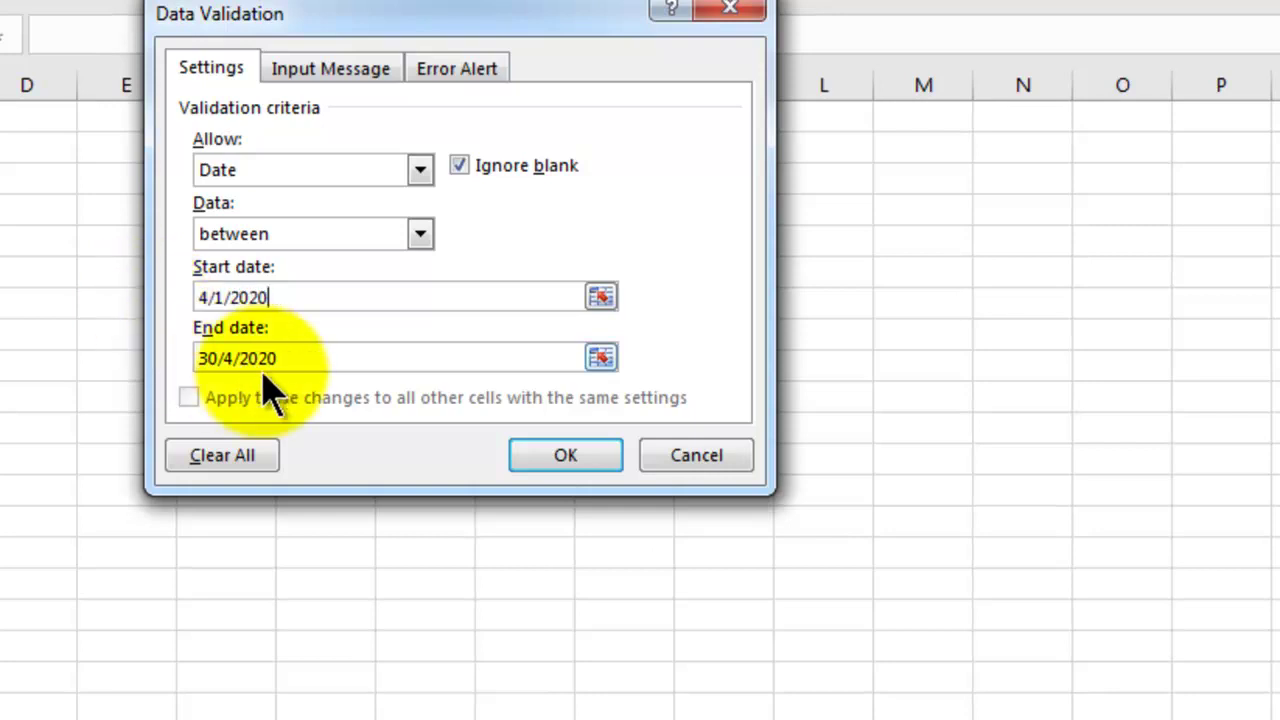
{"action": "left_click_drag", "start_coordinate": [296, 357], "coordinate": [165, 357]}
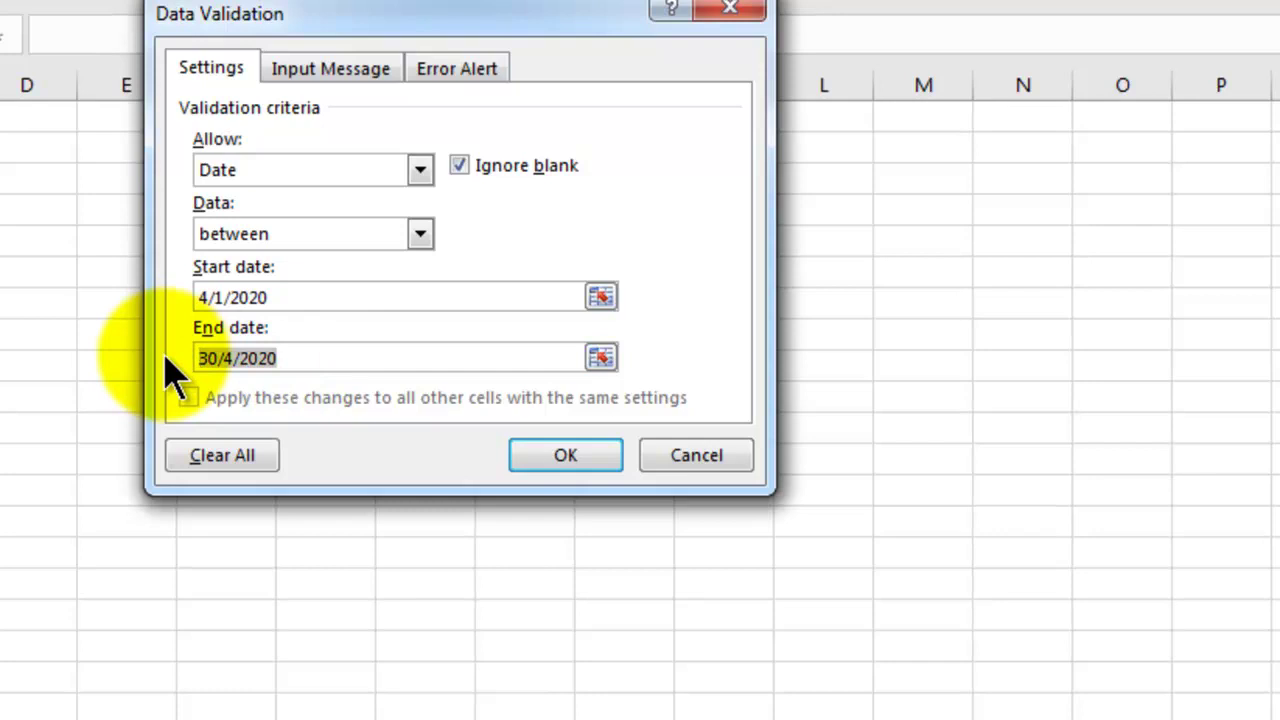
{"action": "type", "text": "4/30/2020"}
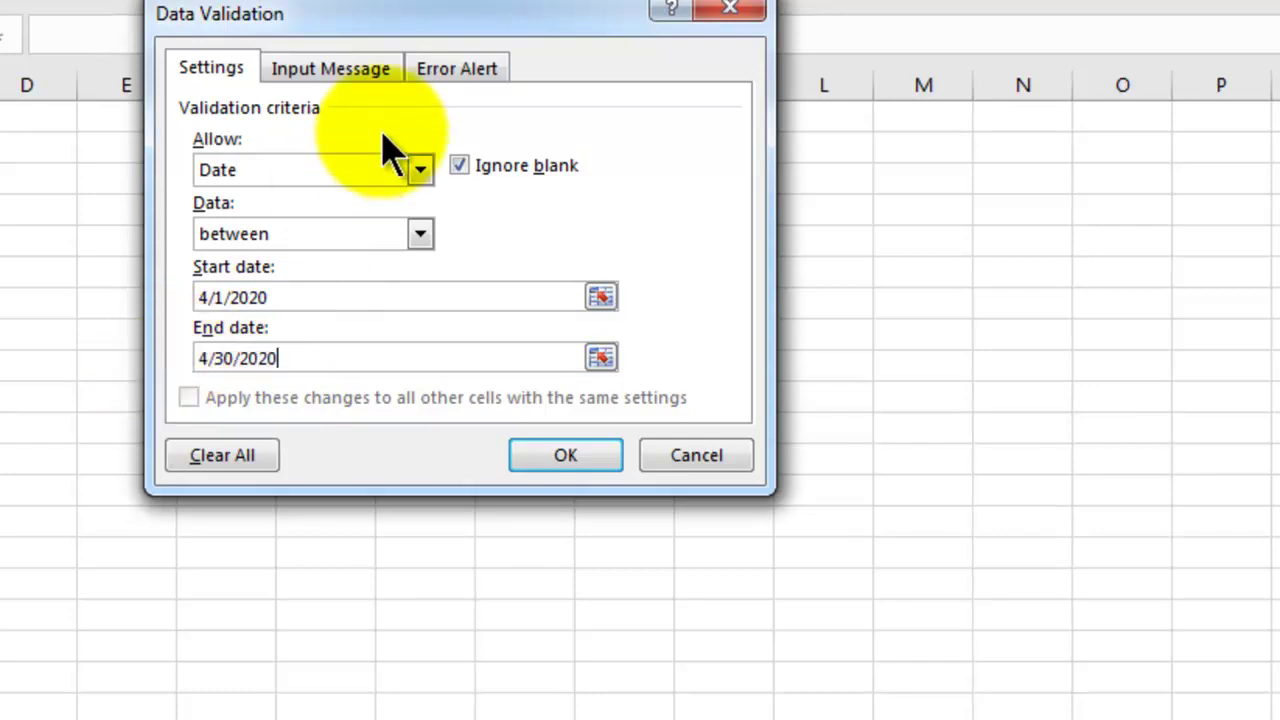
- Give the rule an error alert titled 'Date Error' reading 'write only for April', and apply it
{"action": "left_click", "coordinate": [437, 67]}
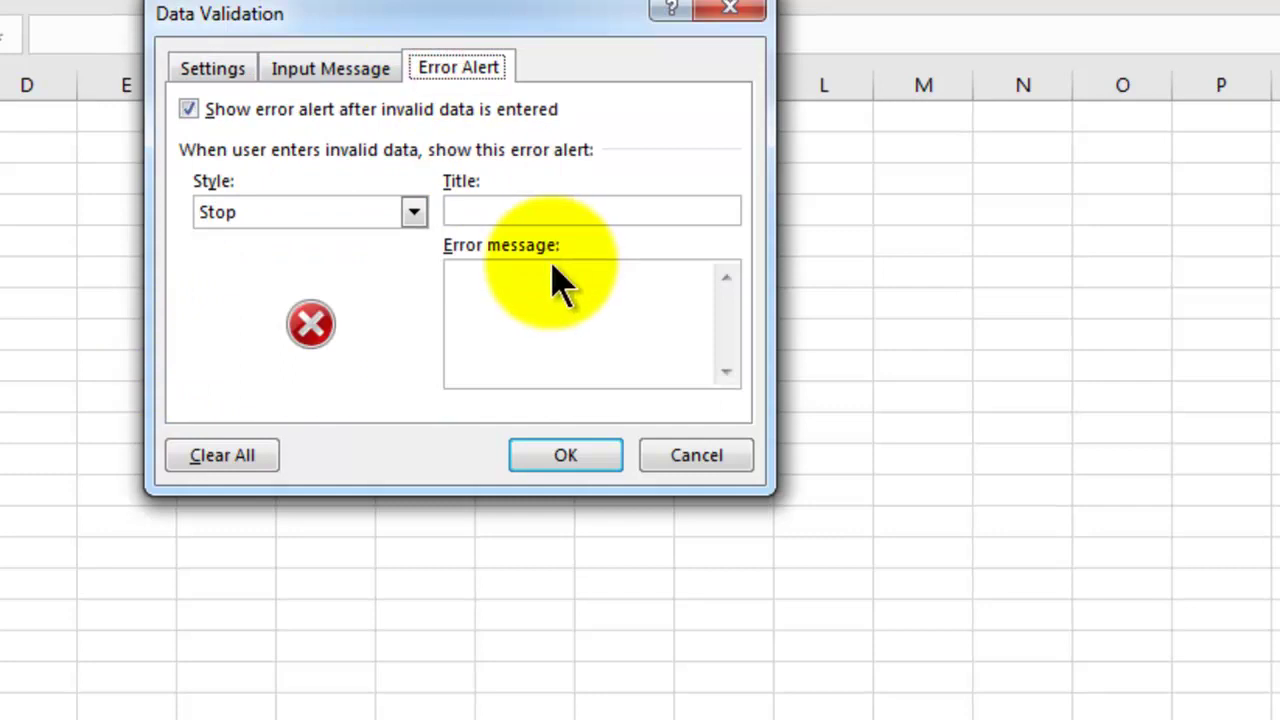
{"action": "left_click", "coordinate": [498, 212]}
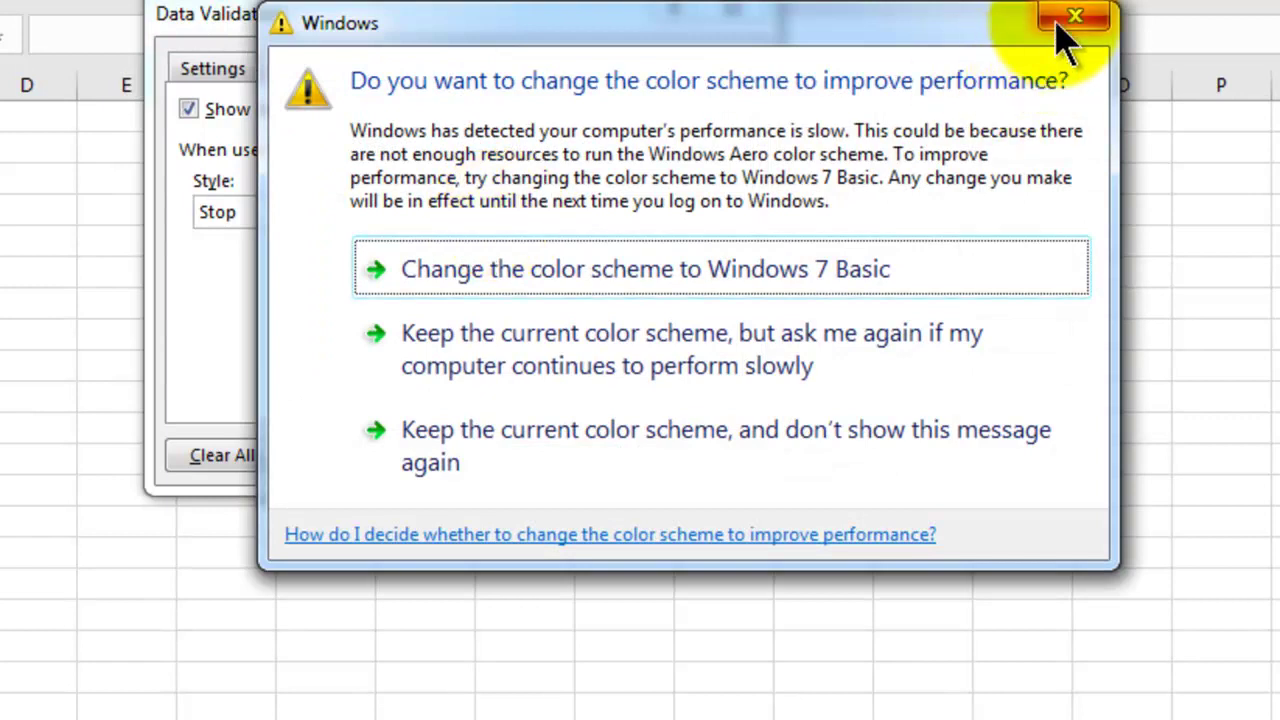
{"action": "left_click", "coordinate": [1065, 18]}
{"action": "left_click", "coordinate": [594, 208]}
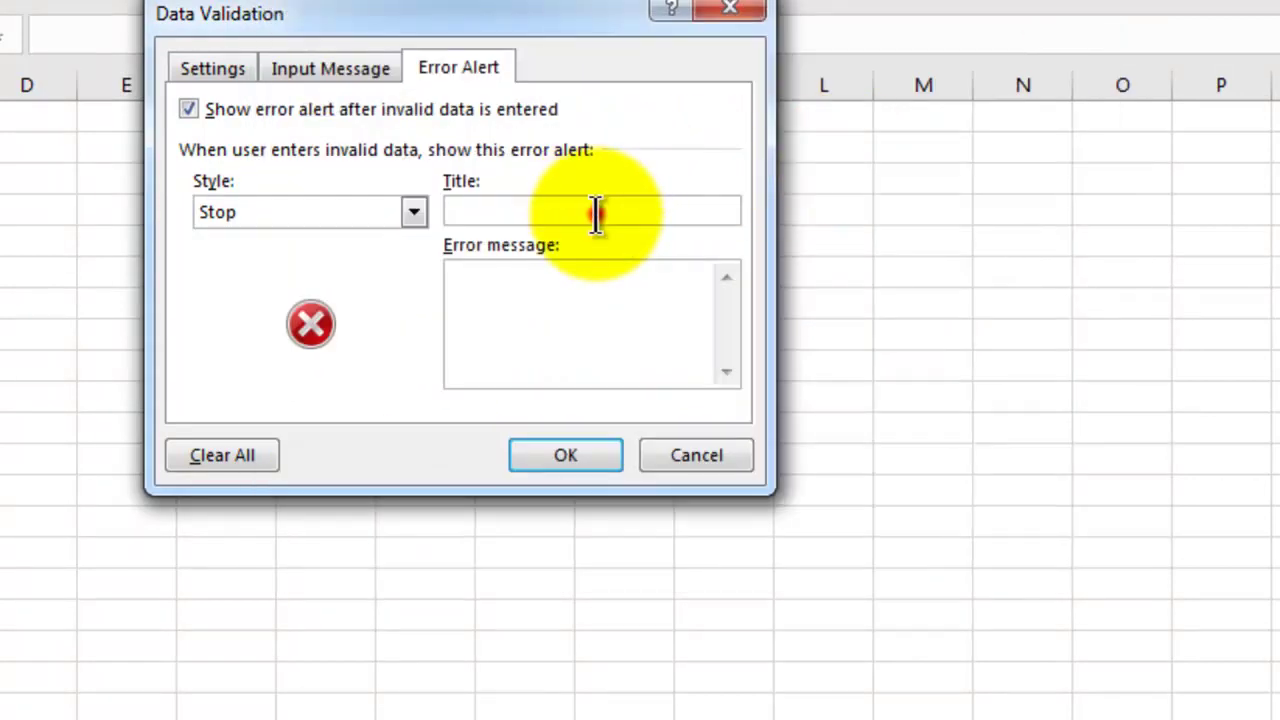
{"action": "type", "text": "Date Error"}
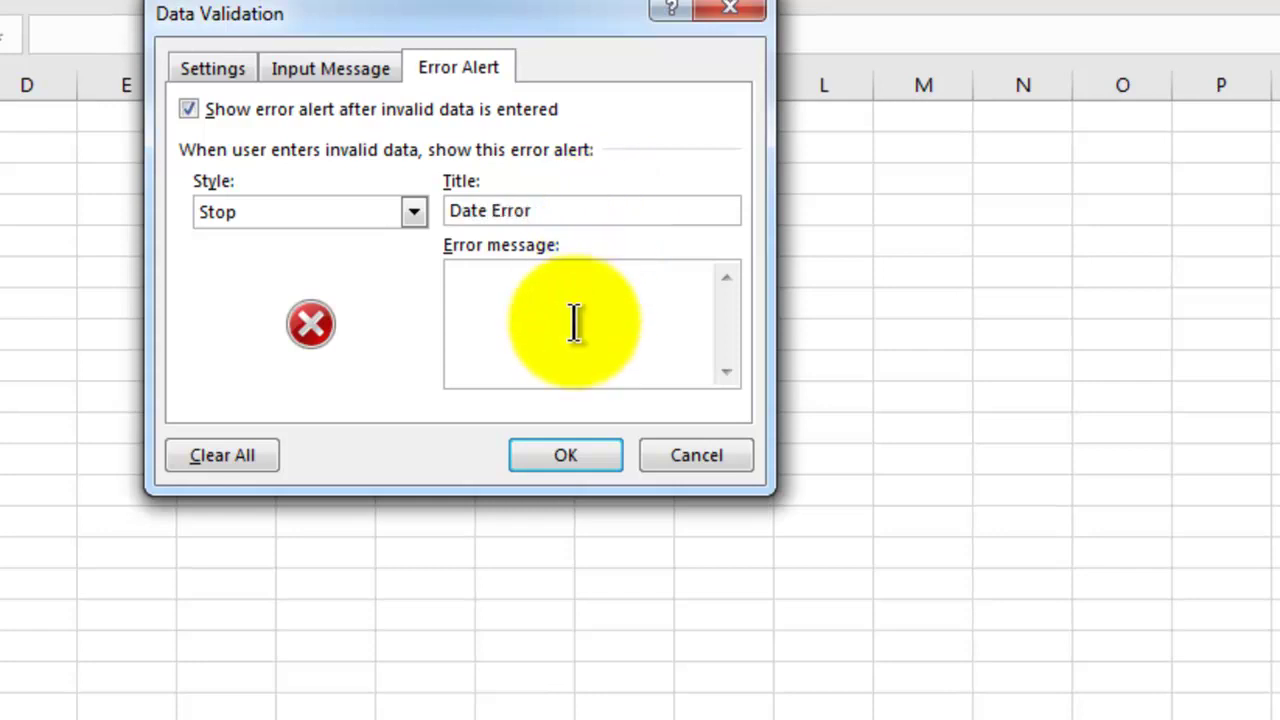
{"action": "left_click", "coordinate": [565, 305]}
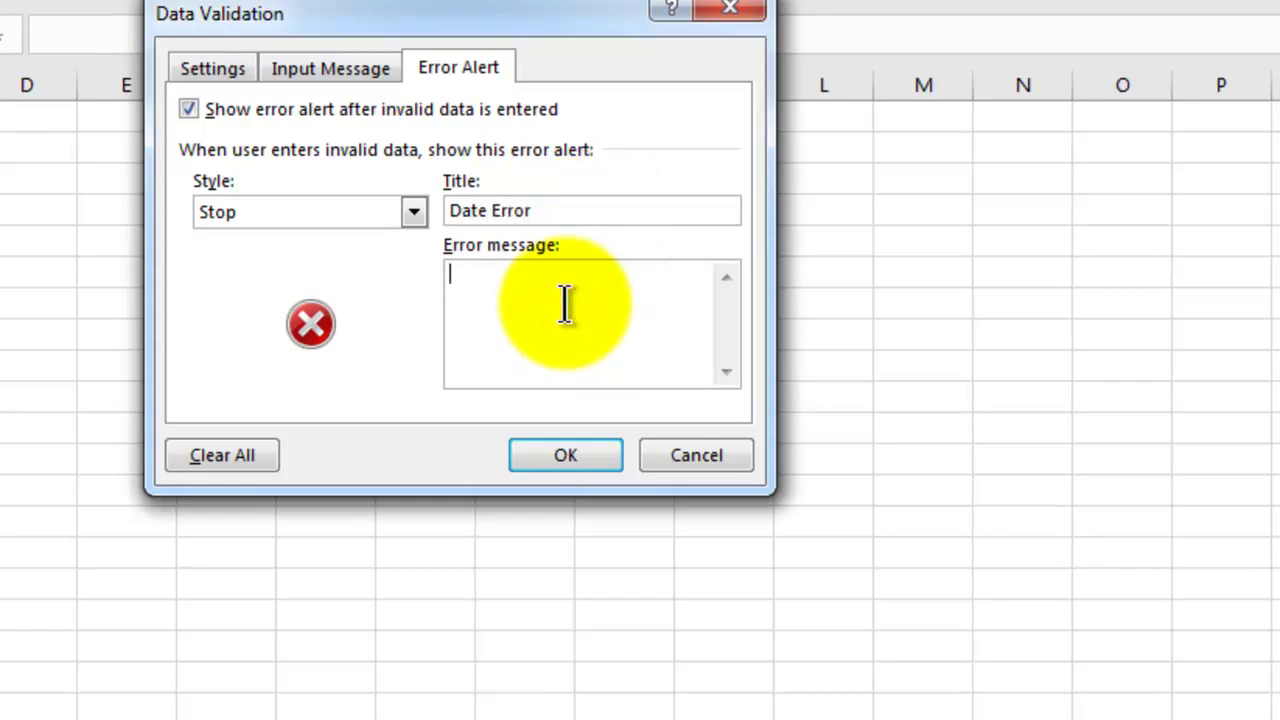
{"action": "type", "text": "write only"}
{"action": "type", "text": "for April"}
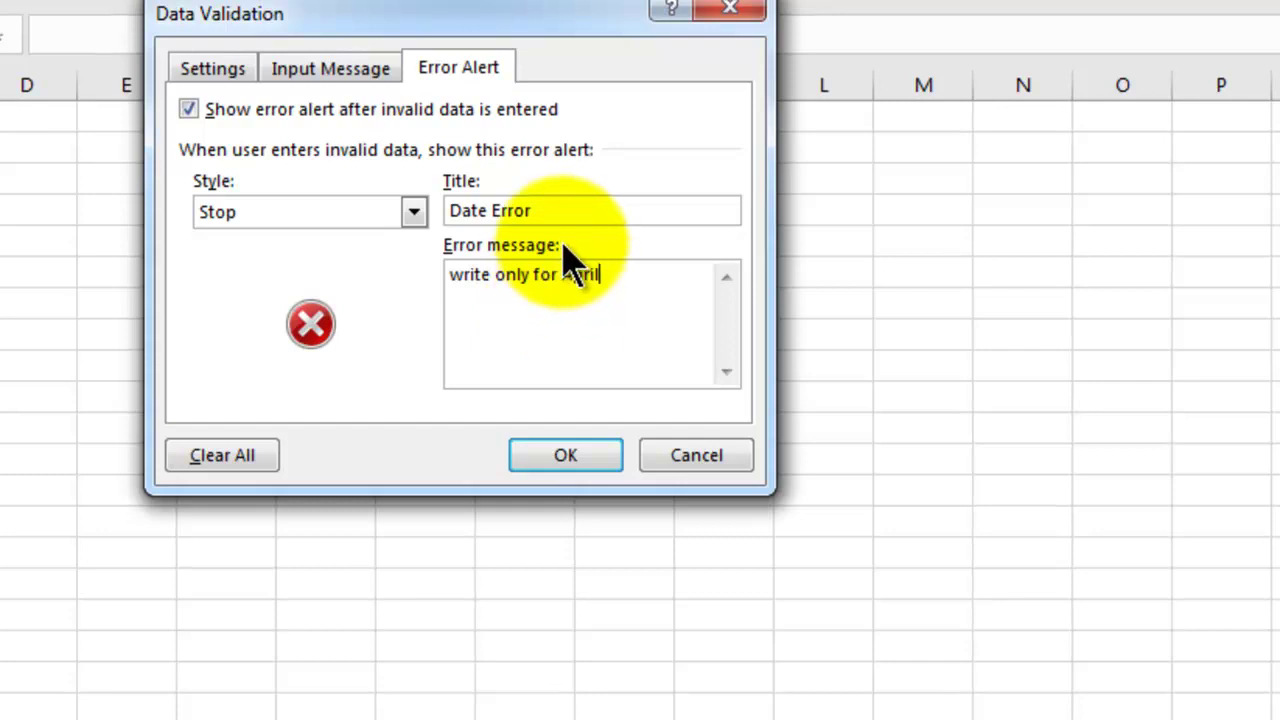
{"action": "left_click", "coordinate": [591, 447]}
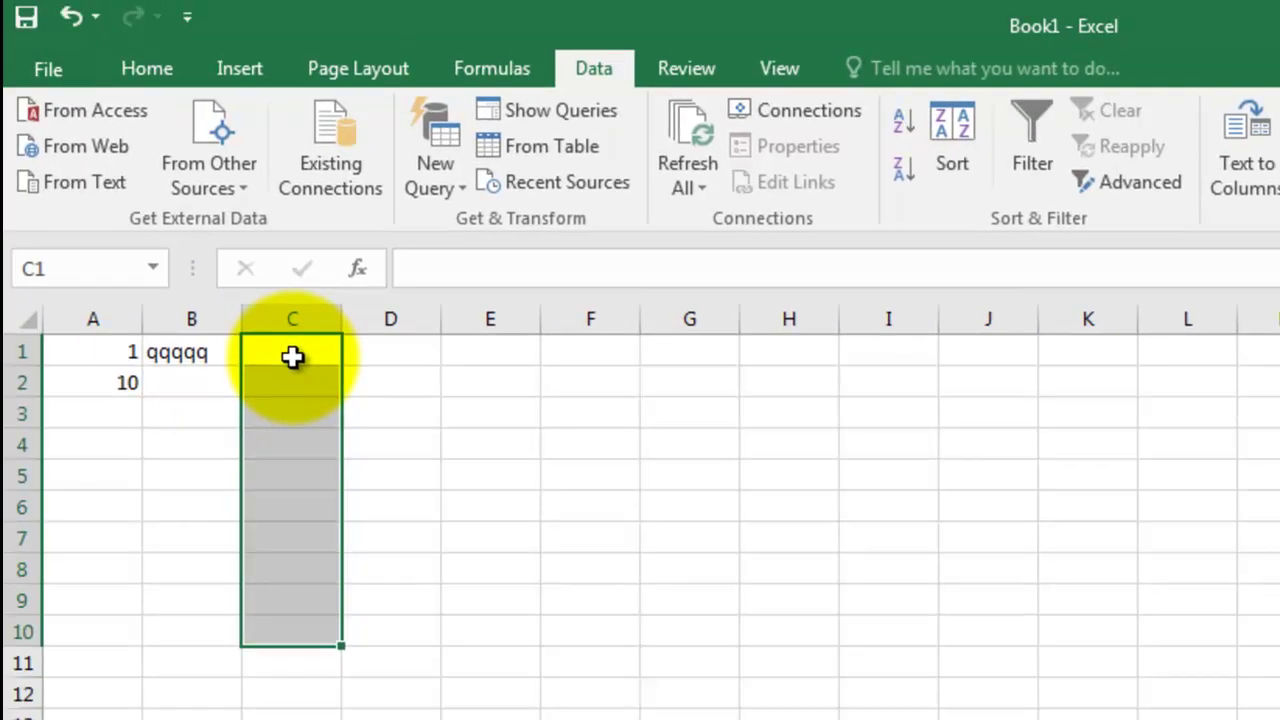
- Enter 1/4/2020 in C1, retry after the Date Error alert, then enter 4/6/2020
{"action": "left_click", "coordinate": [291, 355]}
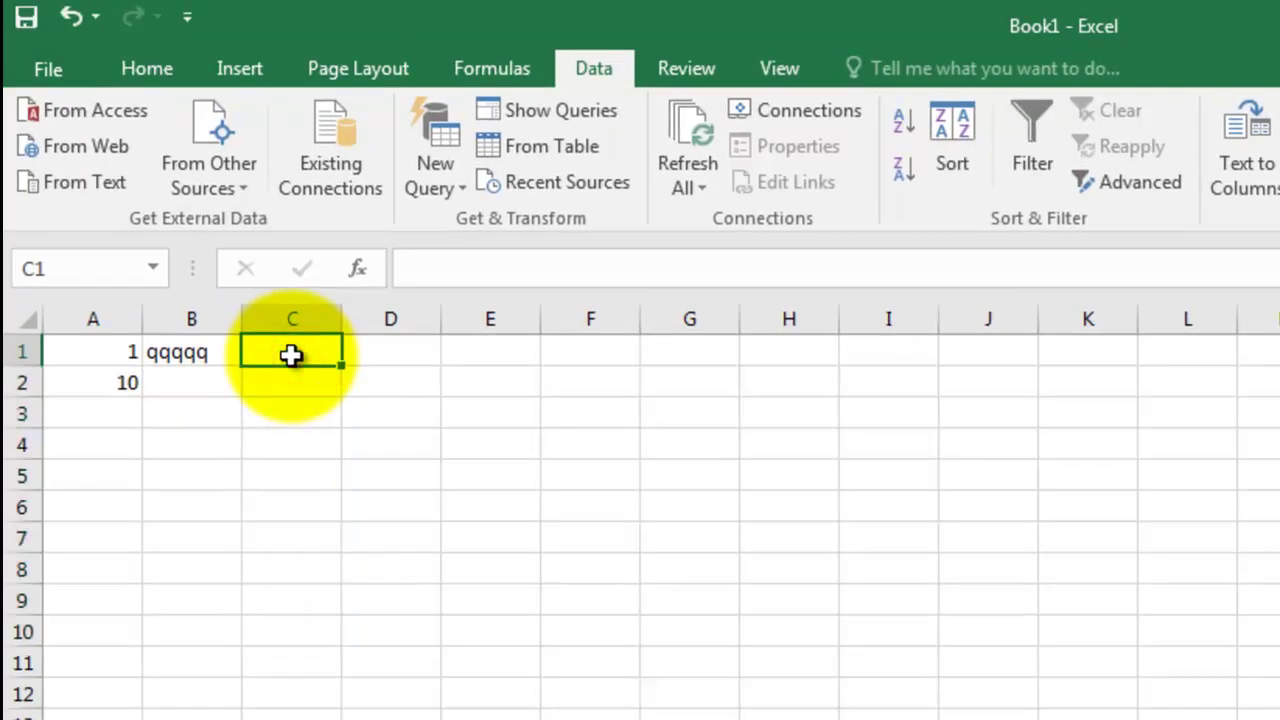
{"action": "type", "text": "1/"}
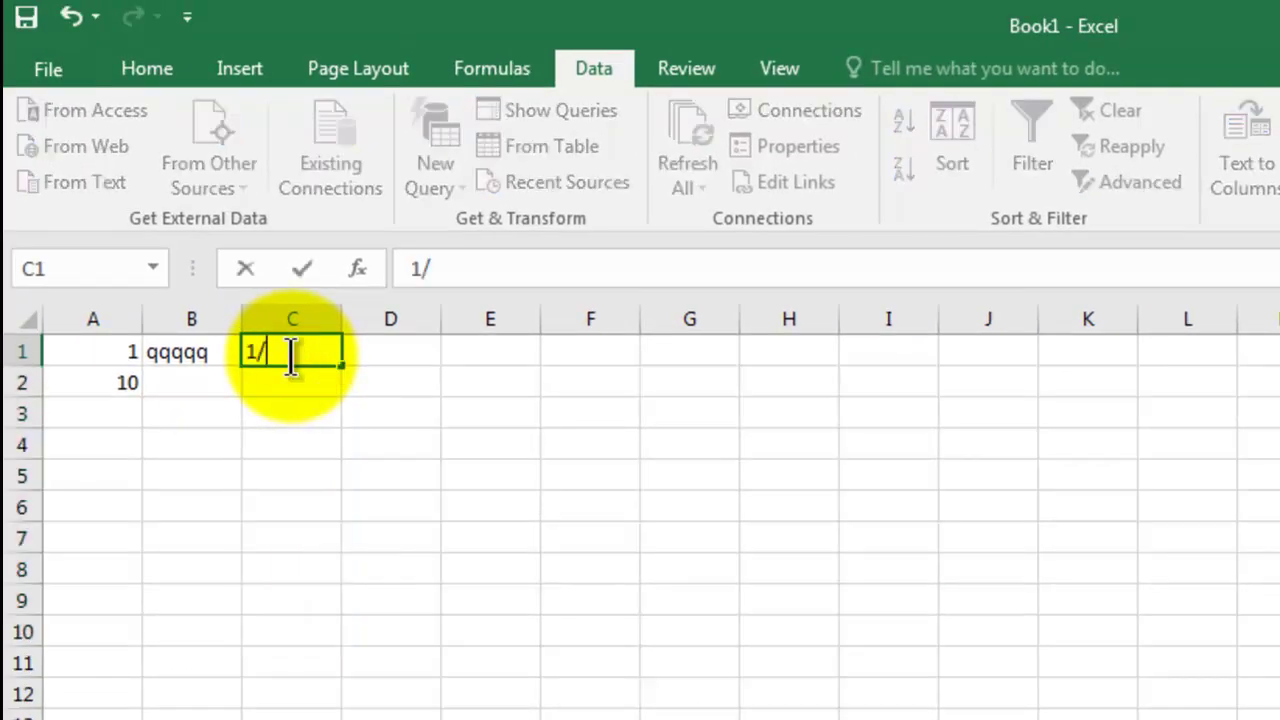
{"action": "type", "text": "4/2020"}
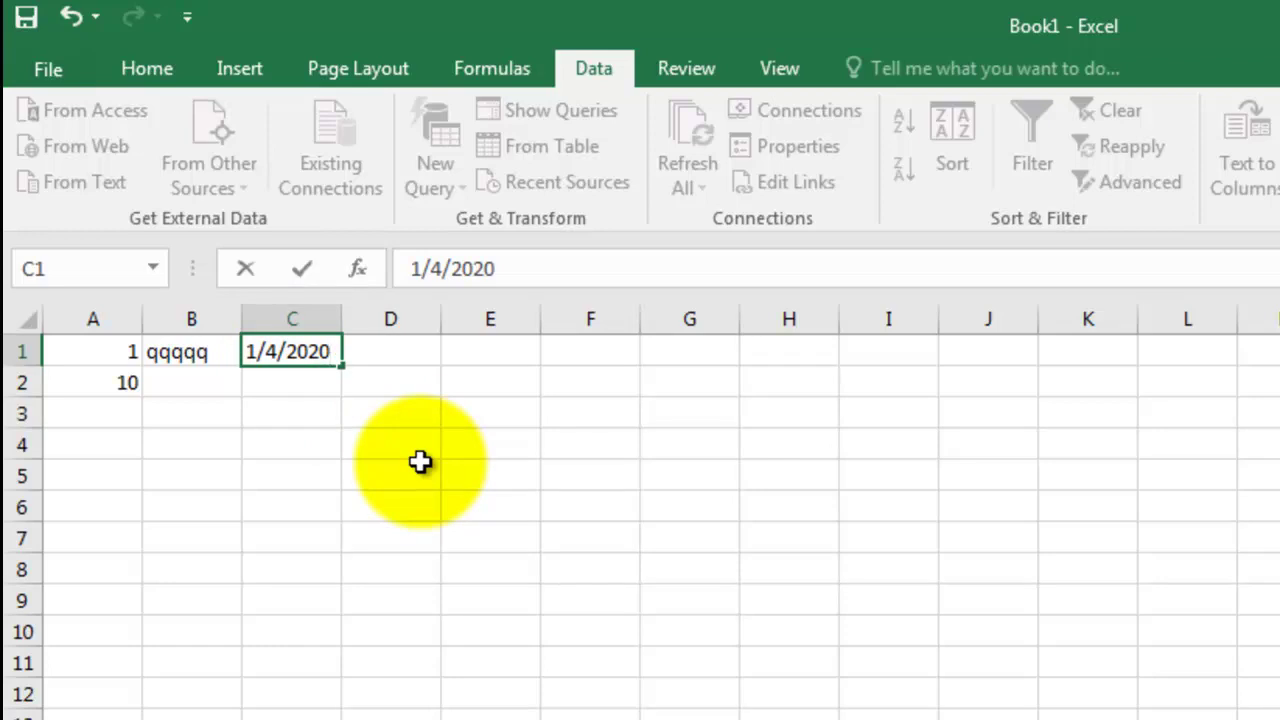
{"action": "key", "text": "Return"}
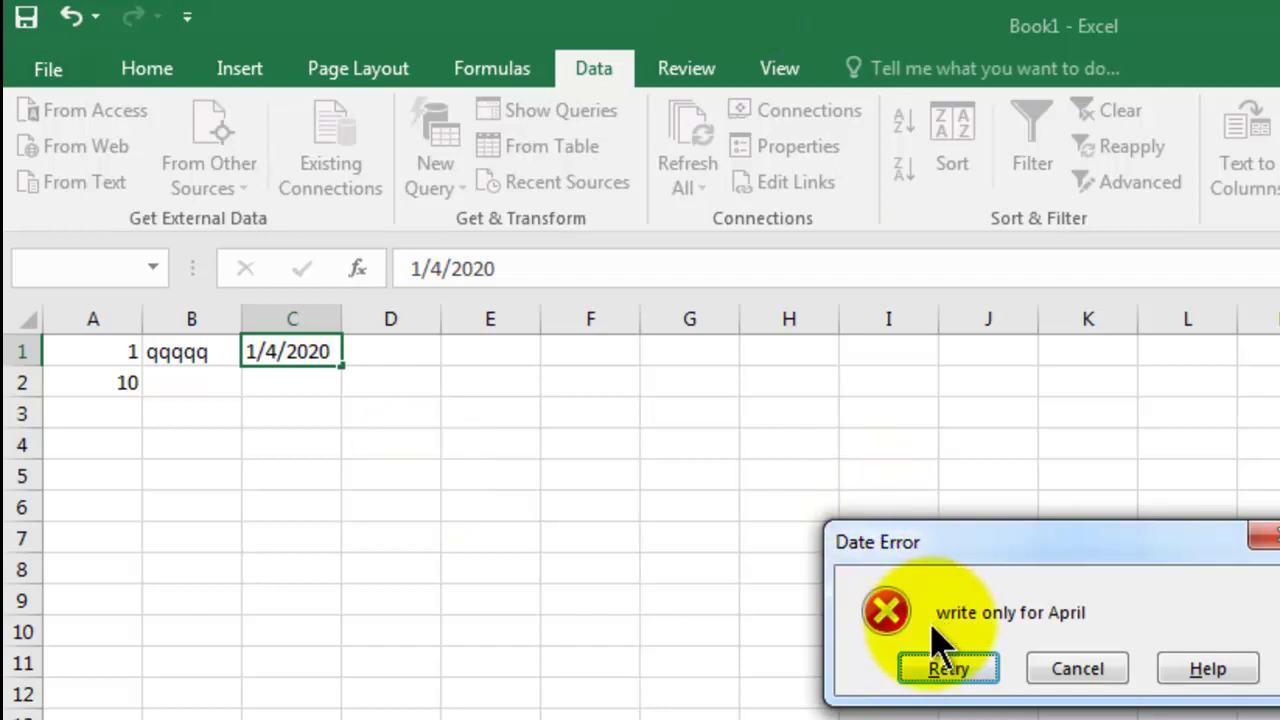
{"action": "left_click", "coordinate": [940, 666]}
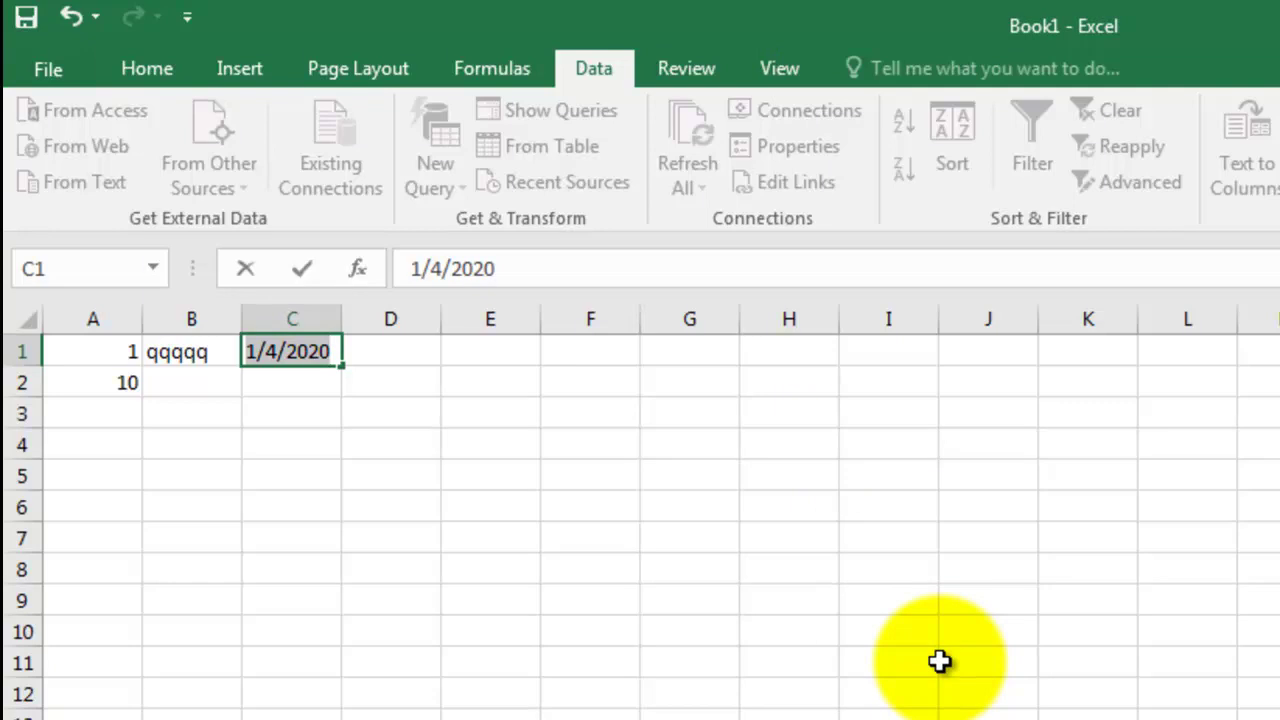
{"action": "type", "text": "4/6/2"}
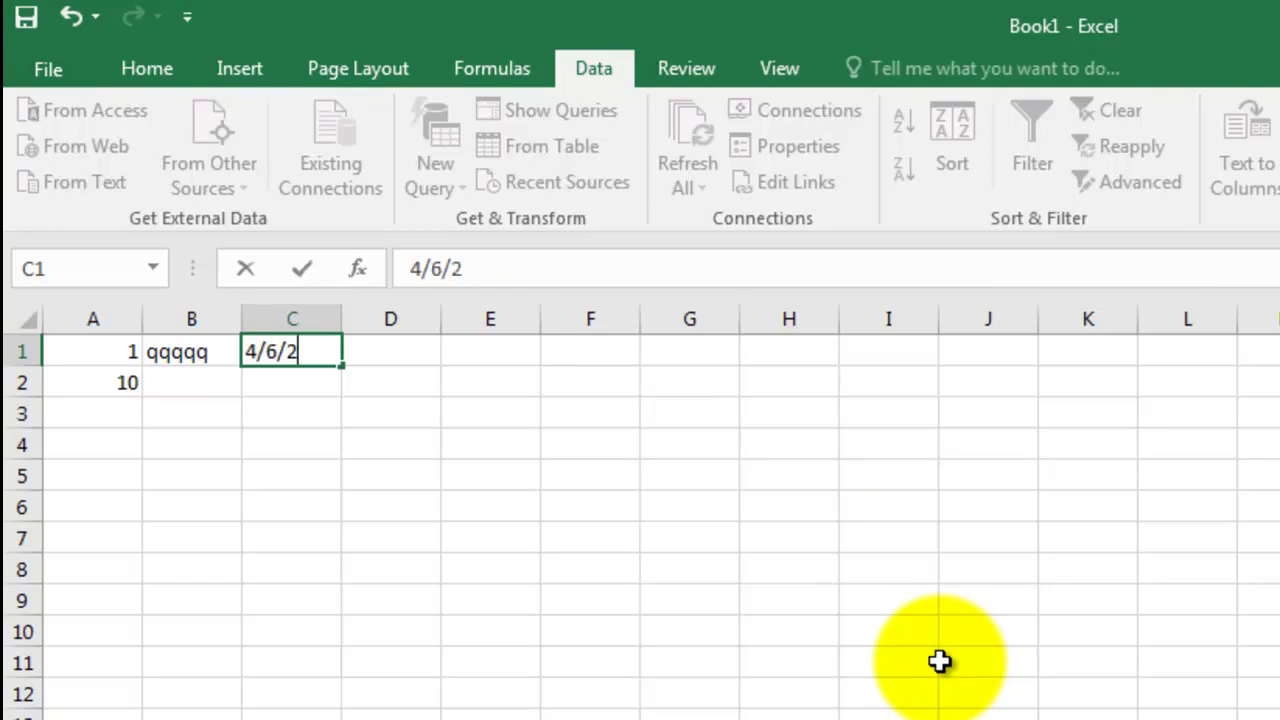
{"action": "type", "text": "020"}
{"action": "key", "text": "Return"}
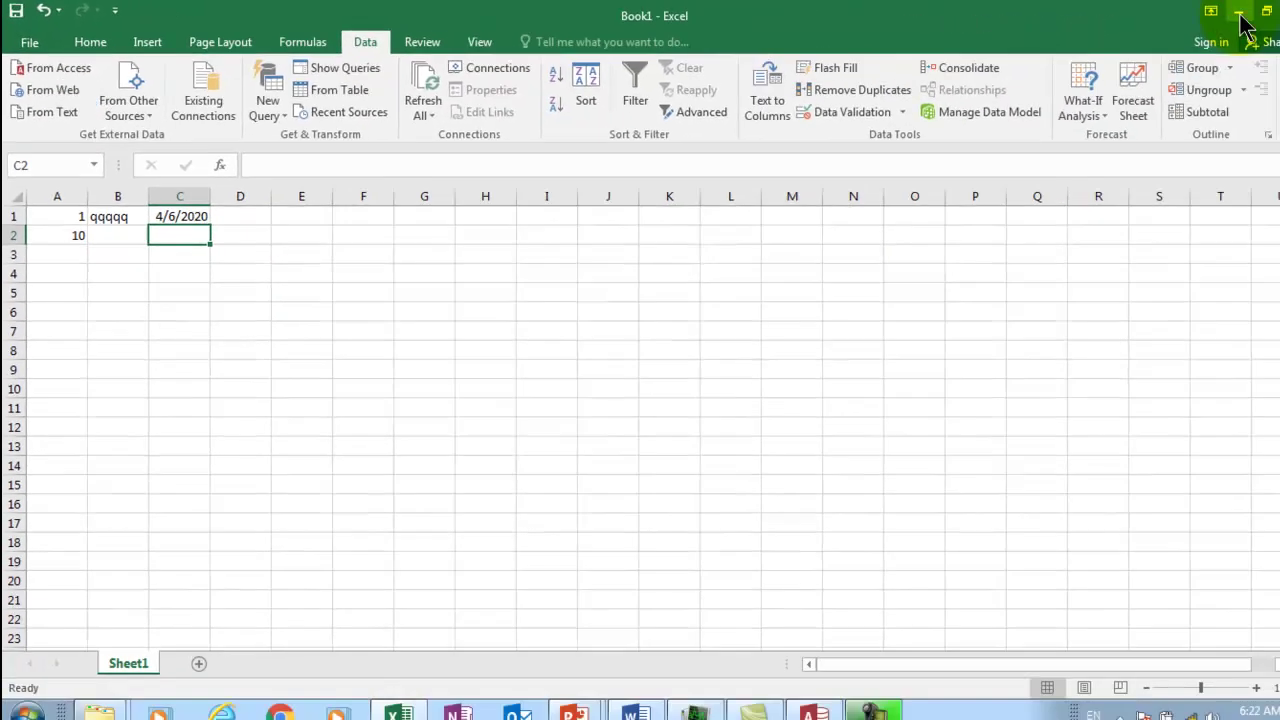
- Show the slide's next task (D1:D10 limited to pass, Fail or Try) and return to Excel
{"action": "left_click", "coordinate": [1165, 15]}
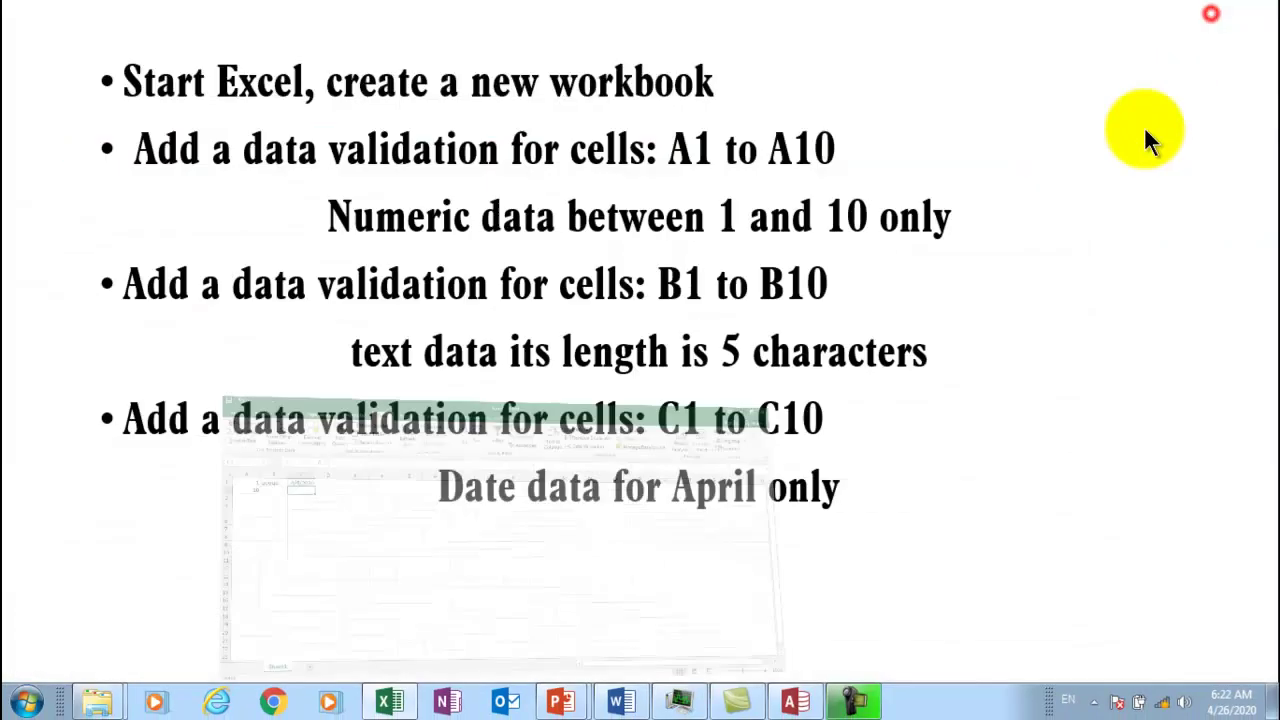
{"action": "left_click", "coordinate": [486, 448]}
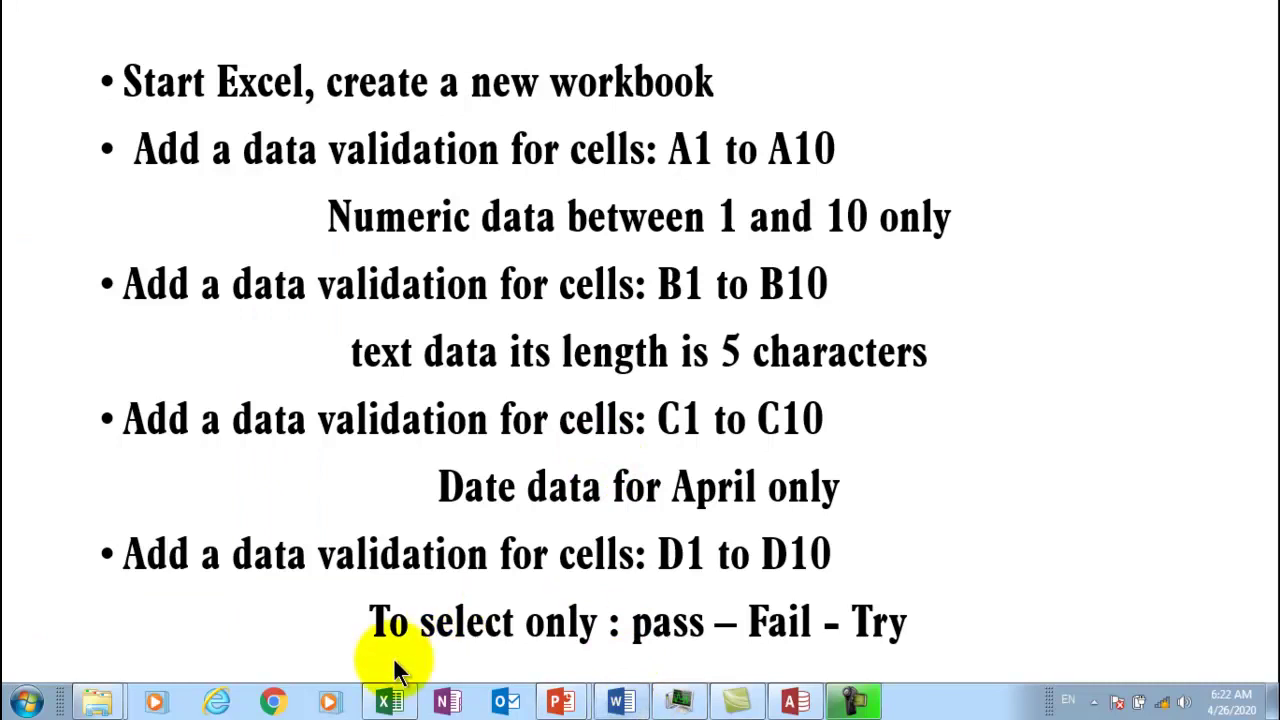
{"action": "left_click", "coordinate": [400, 705]}
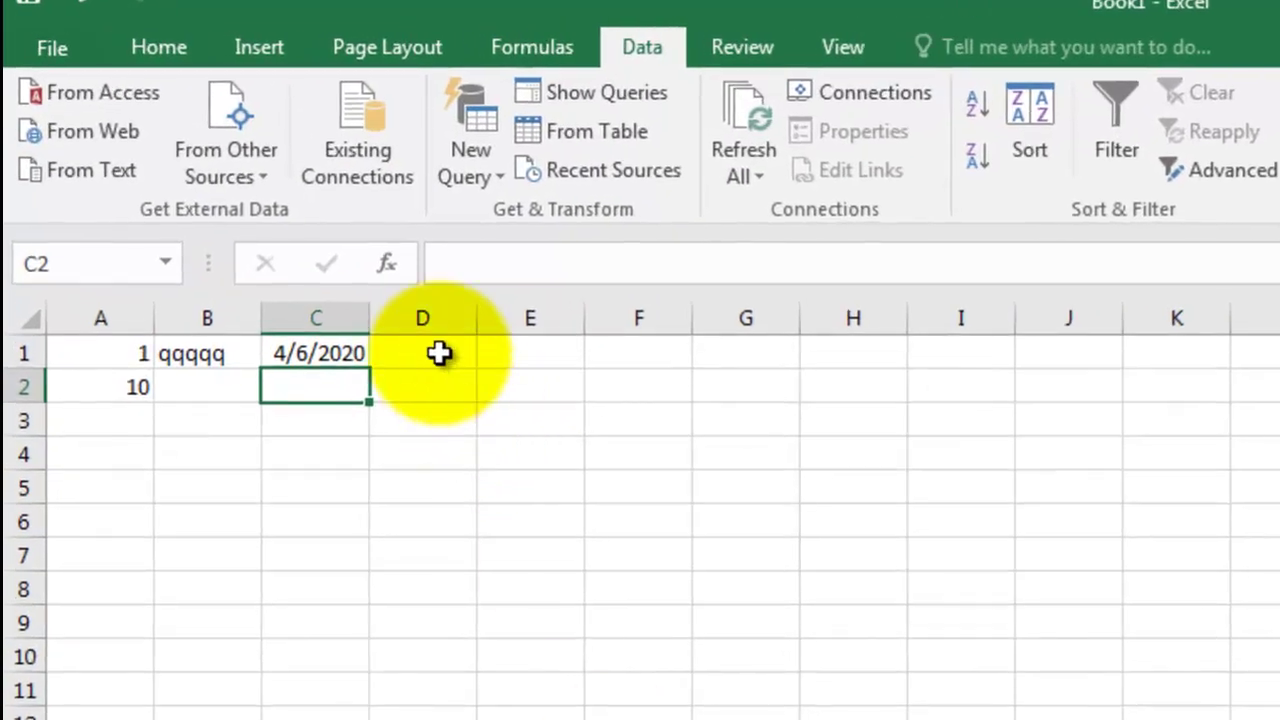
- Give D1:D10 a List validation rule with source Pass,Fail,Try
{"action": "left_click_drag", "start_coordinate": [440, 353], "coordinate": [447, 655]}
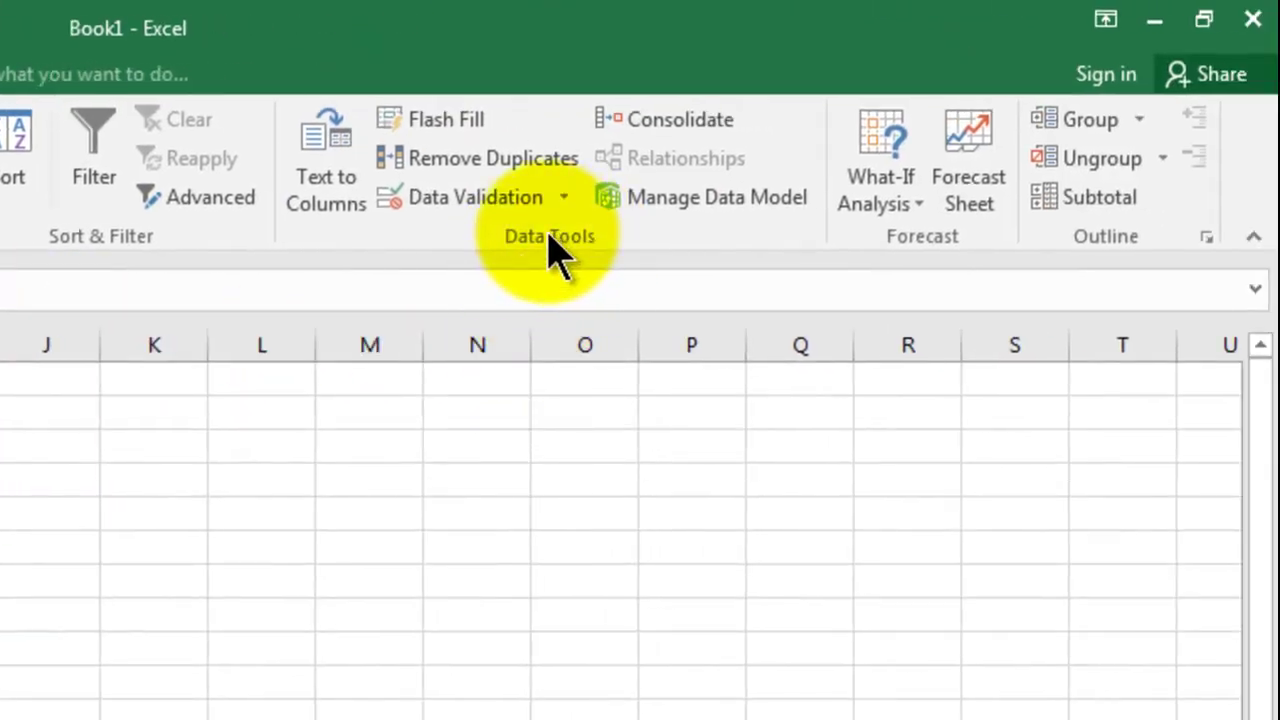
{"action": "left_click", "coordinate": [458, 198]}
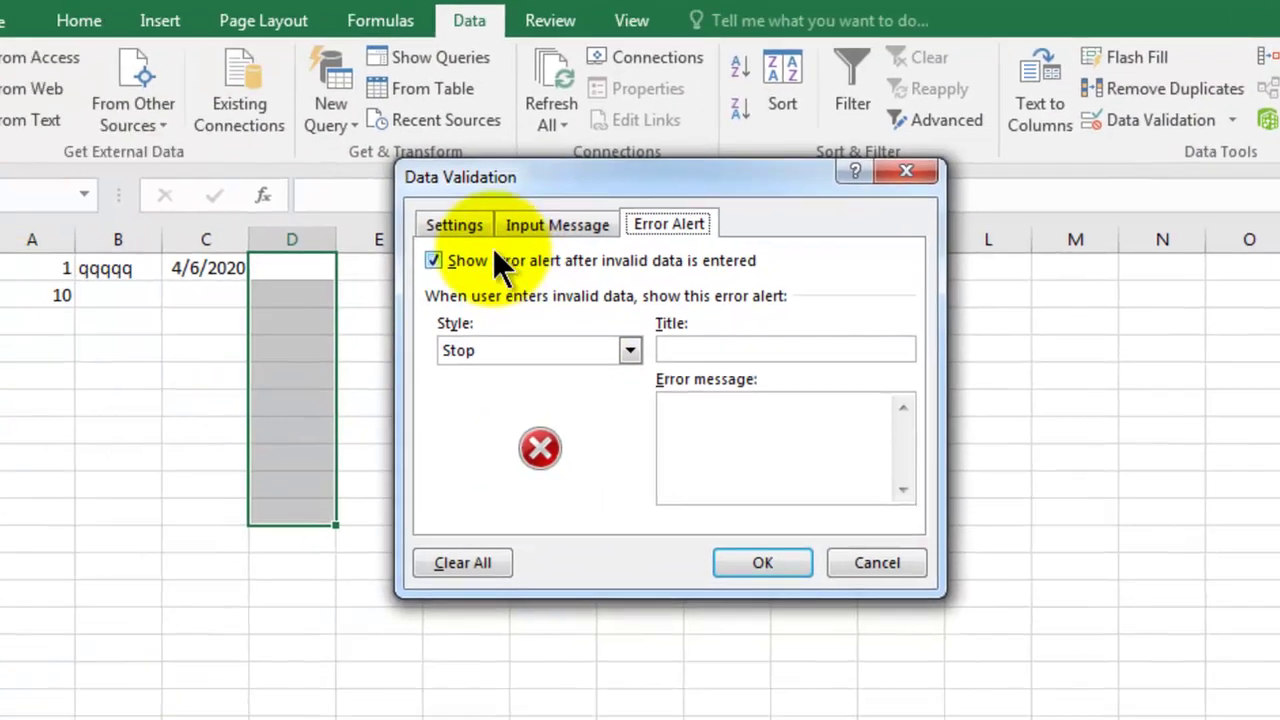
{"action": "left_click", "coordinate": [484, 224]}
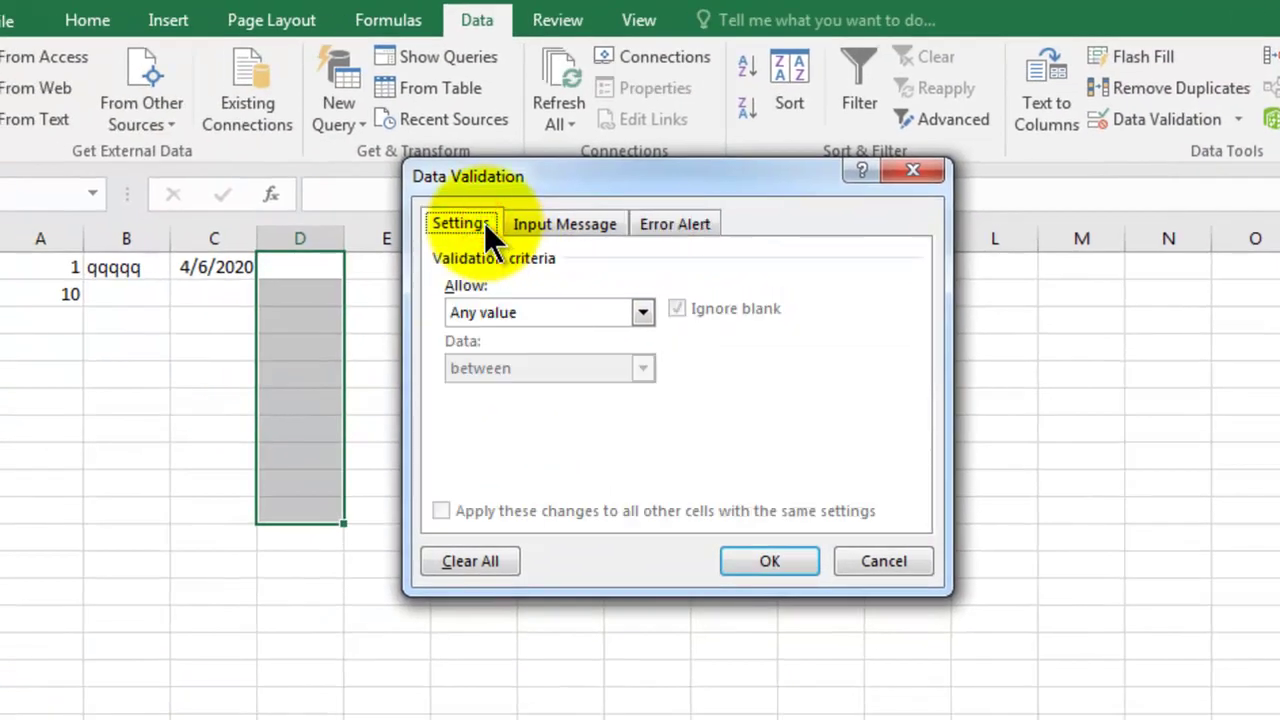
{"action": "left_click", "coordinate": [488, 311]}
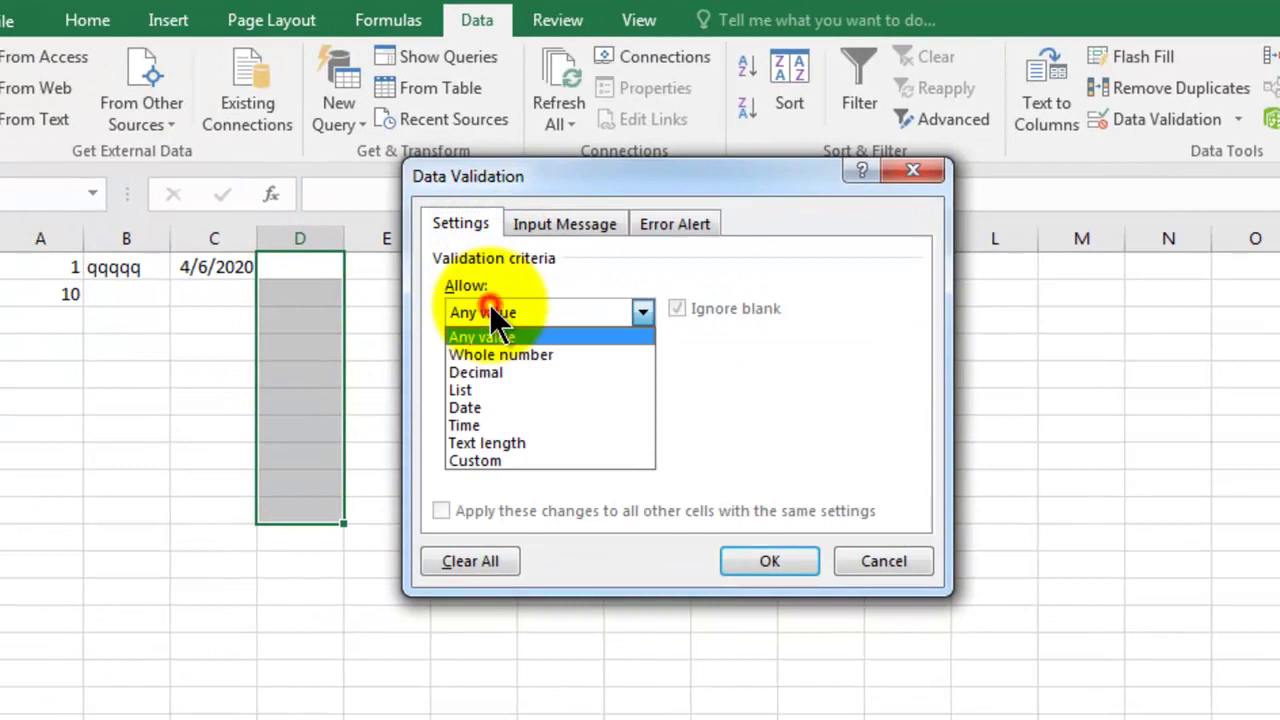
{"action": "left_click", "coordinate": [481, 389]}
{"action": "left_click", "coordinate": [485, 421]}
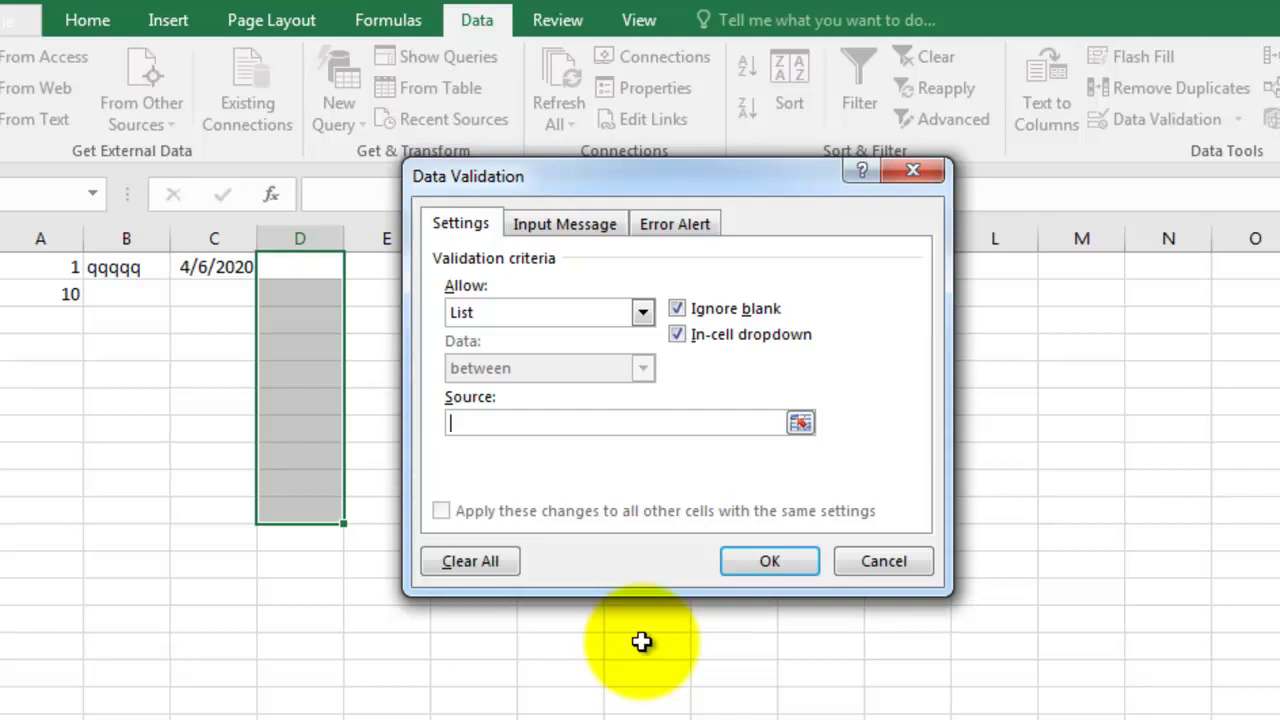
{"action": "type", "text": "Pass"}
{"action": "type", "text": ","}
{"action": "type", "text": "Fail"}
{"action": "type", "text": ",Try"}
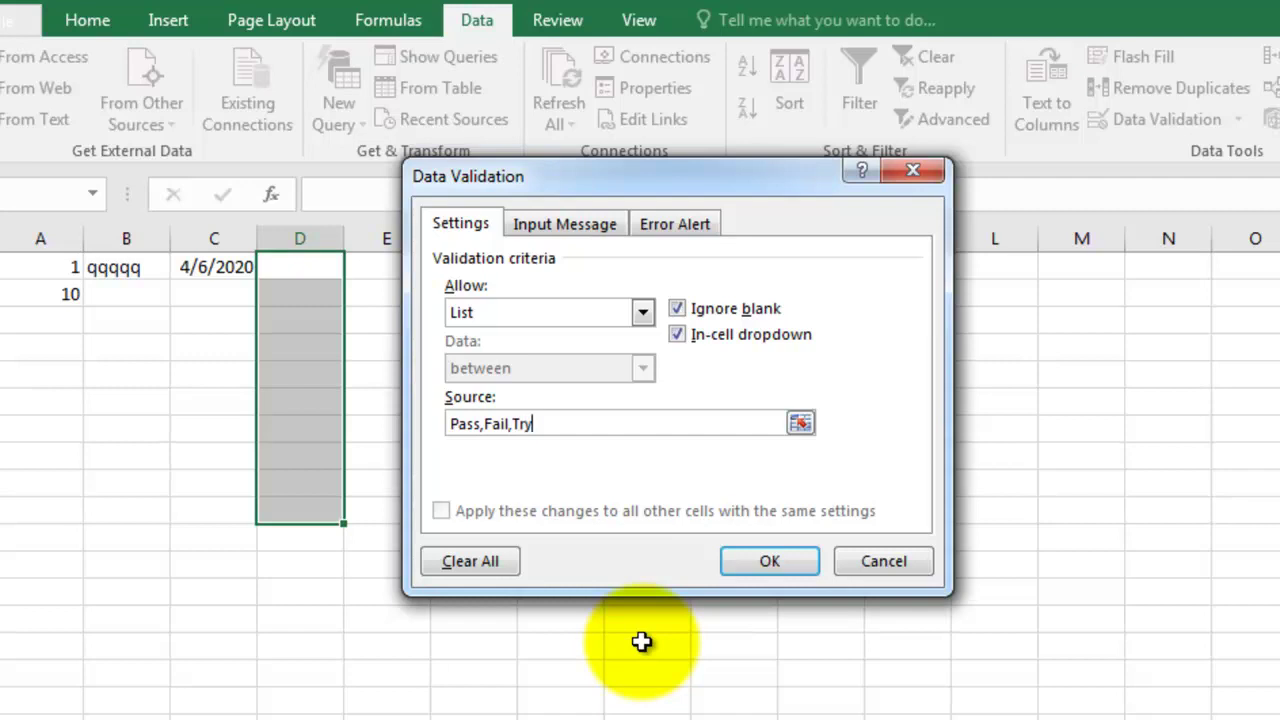
{"action": "left_click", "coordinate": [767, 561]}
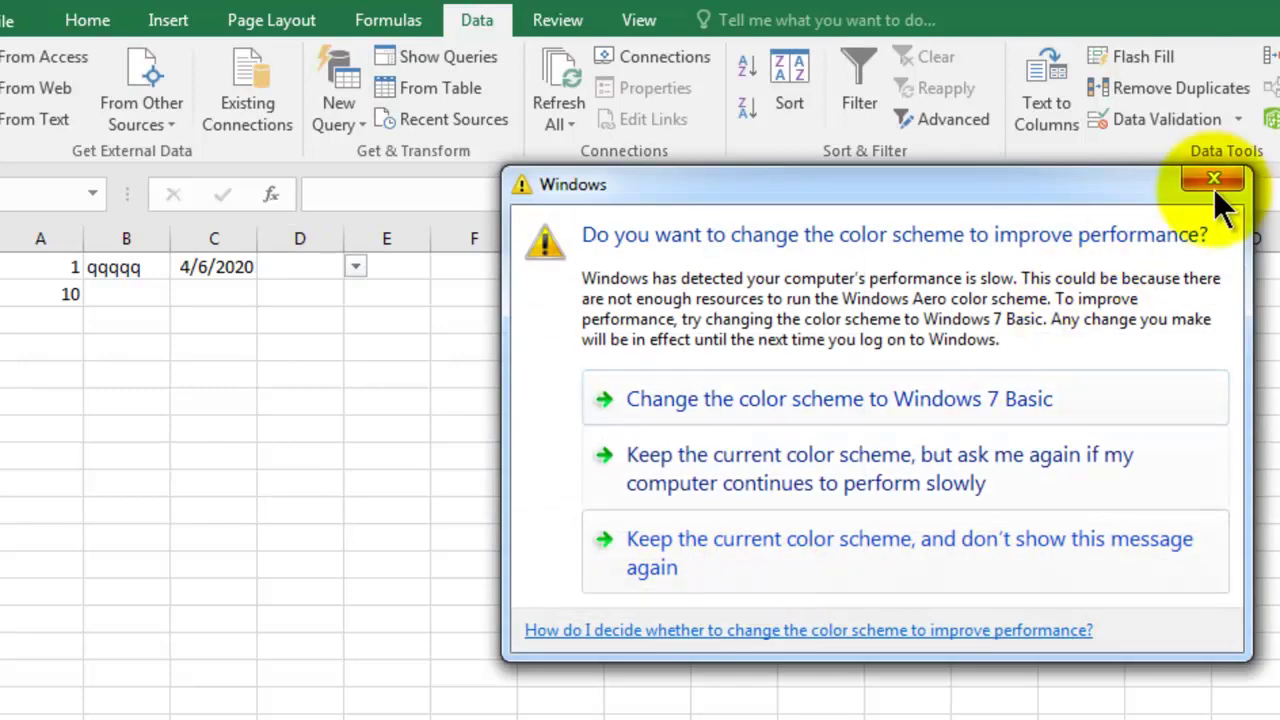
- Choose Try for D1 and Pass for D2 from their dropdowns
{"action": "left_click", "coordinate": [1214, 180]}
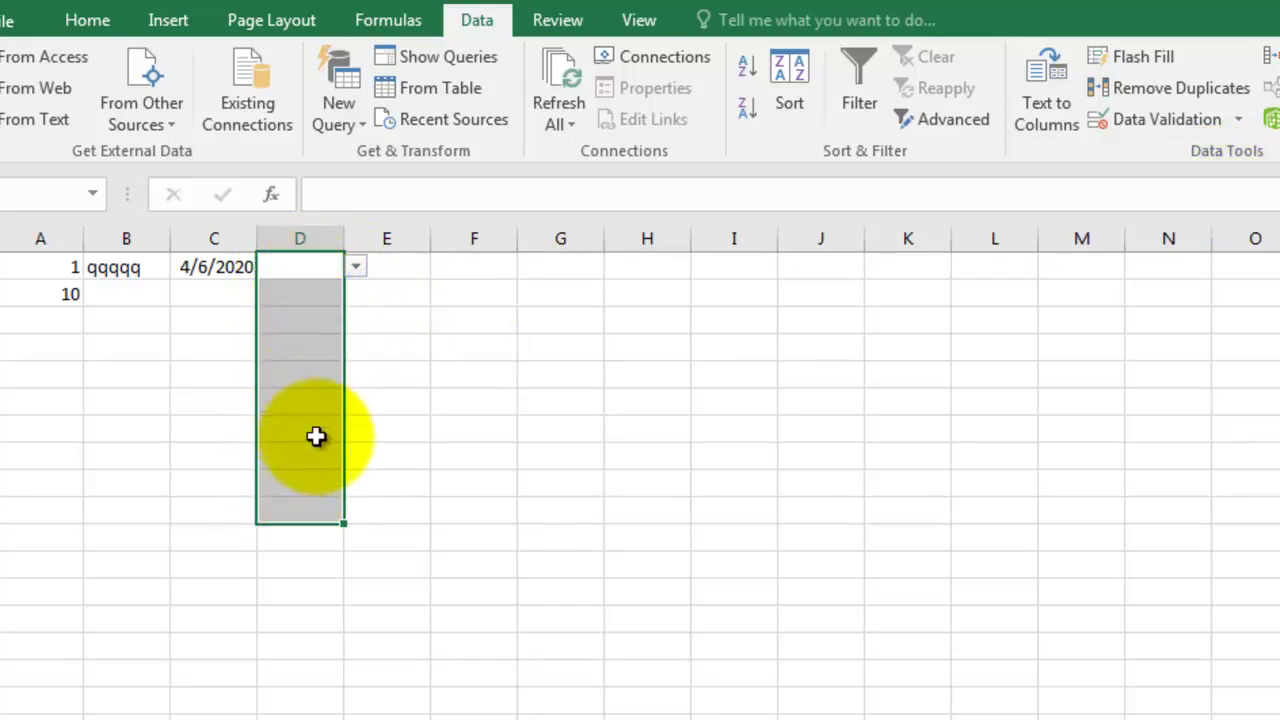
{"action": "left_click", "coordinate": [316, 267]}
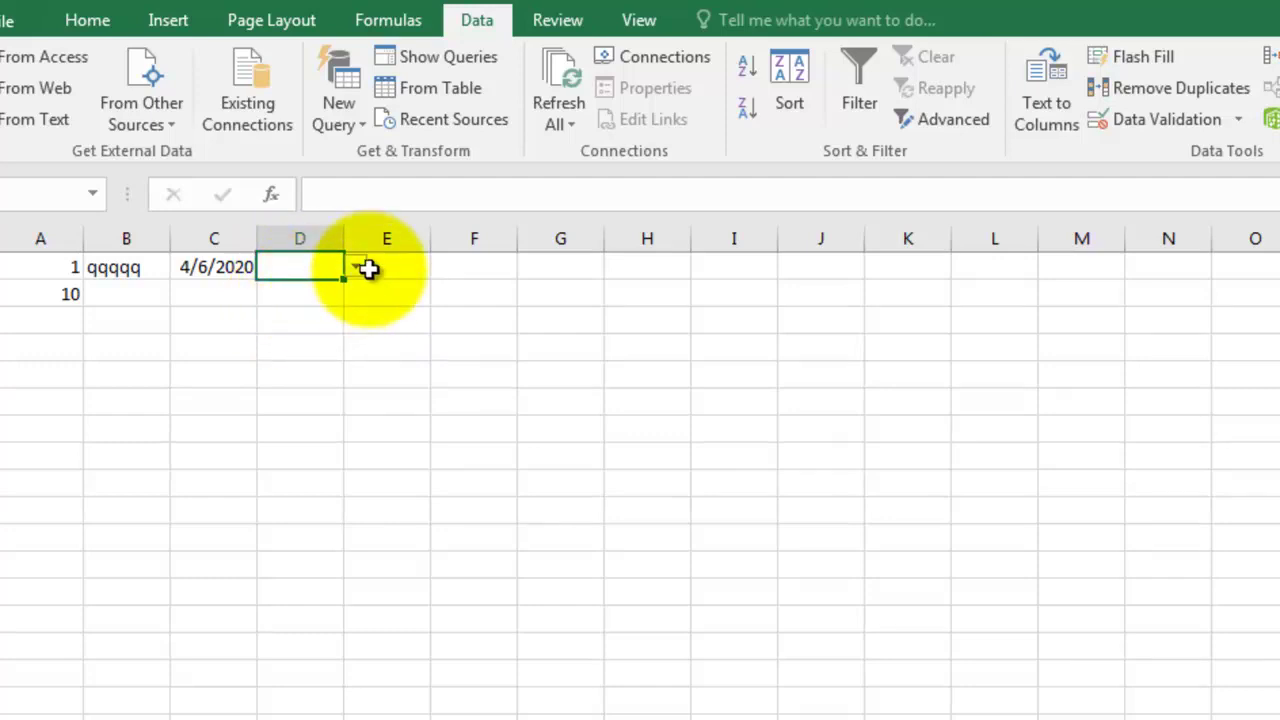
{"action": "left_click", "coordinate": [356, 266]}
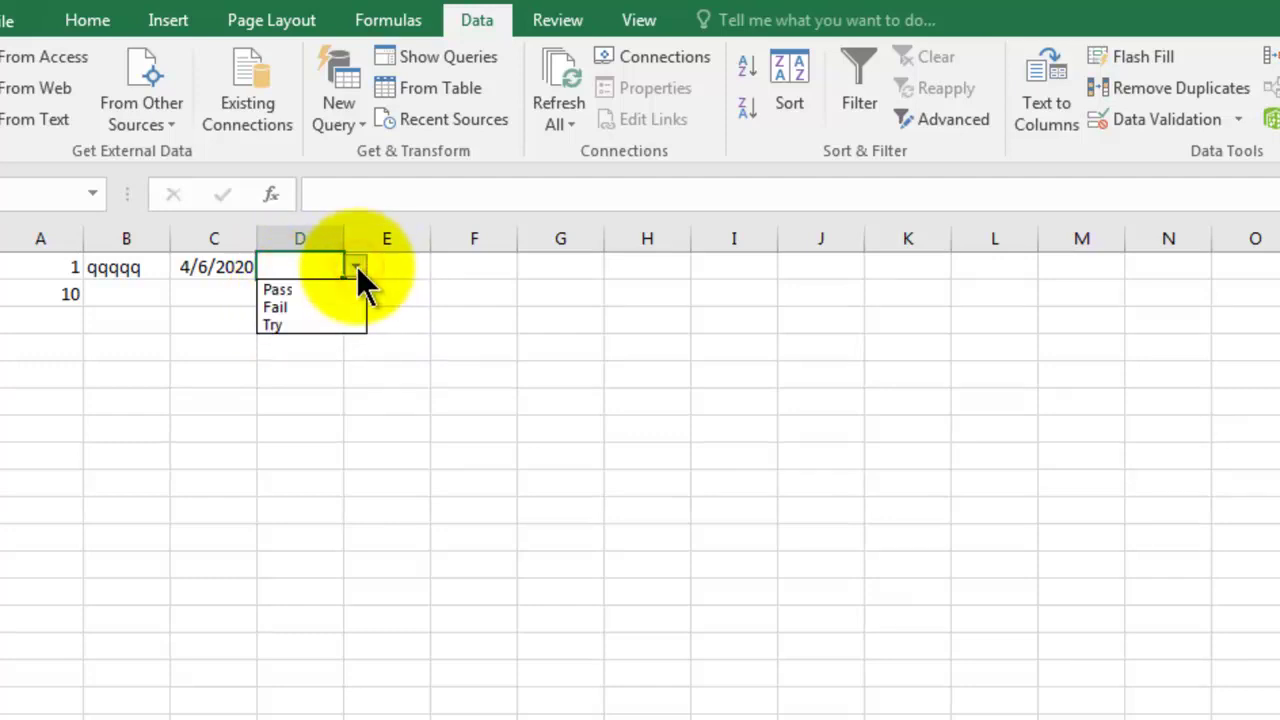
{"action": "left_click", "coordinate": [309, 322]}
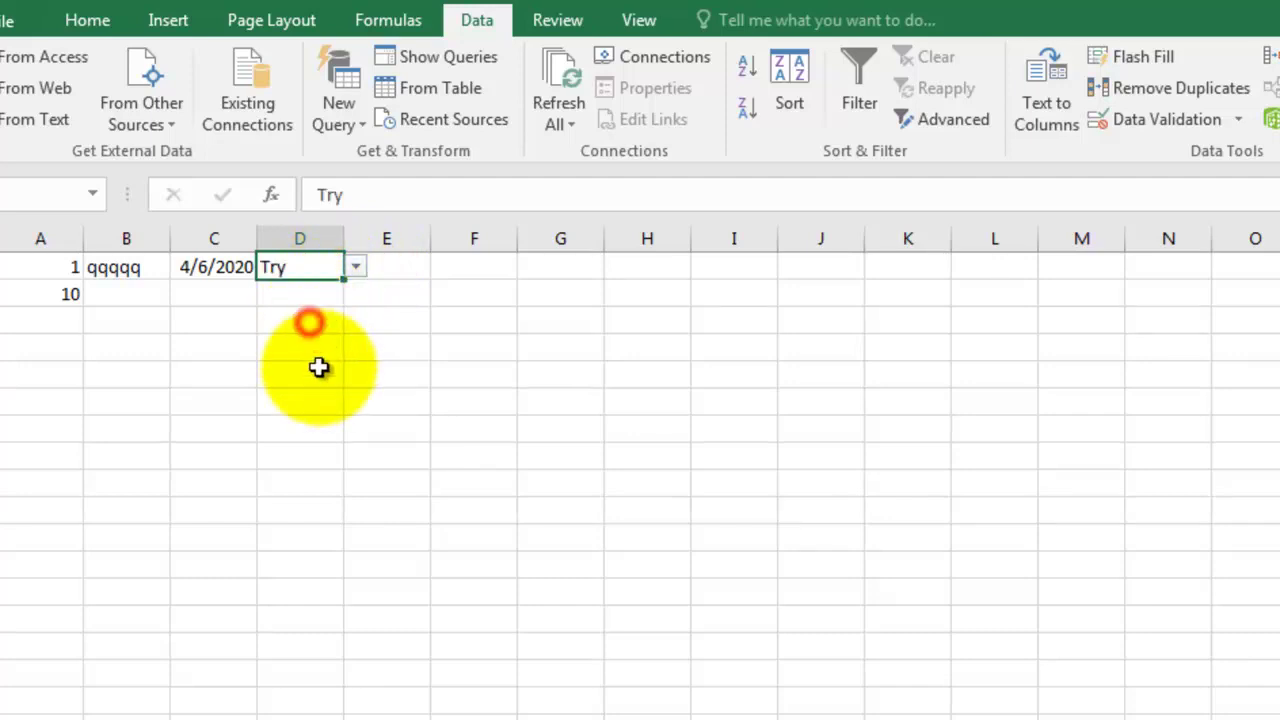
{"action": "left_click", "coordinate": [292, 296]}
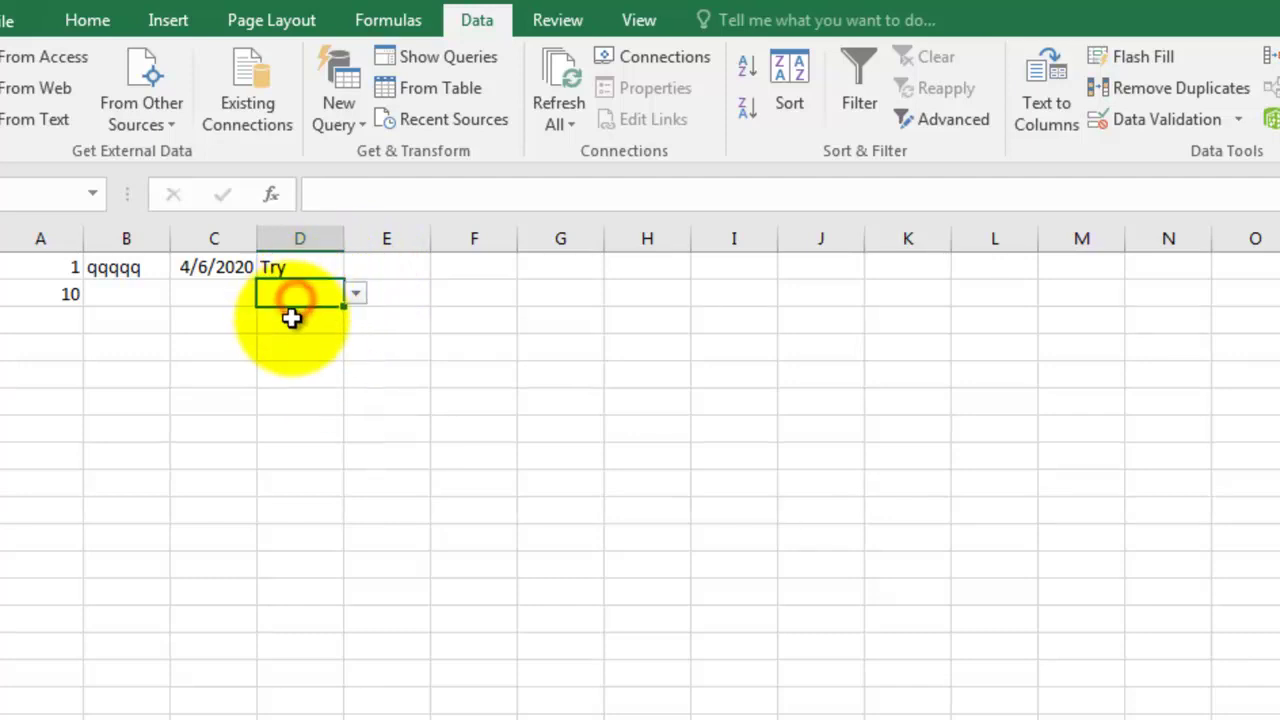
{"action": "left_click", "coordinate": [355, 294]}
{"action": "left_click", "coordinate": [338, 316]}
- Choose Fail for D3 from its dropdown and check the filled cells
{"action": "left_click", "coordinate": [306, 322]}
{"action": "left_click", "coordinate": [356, 321]}
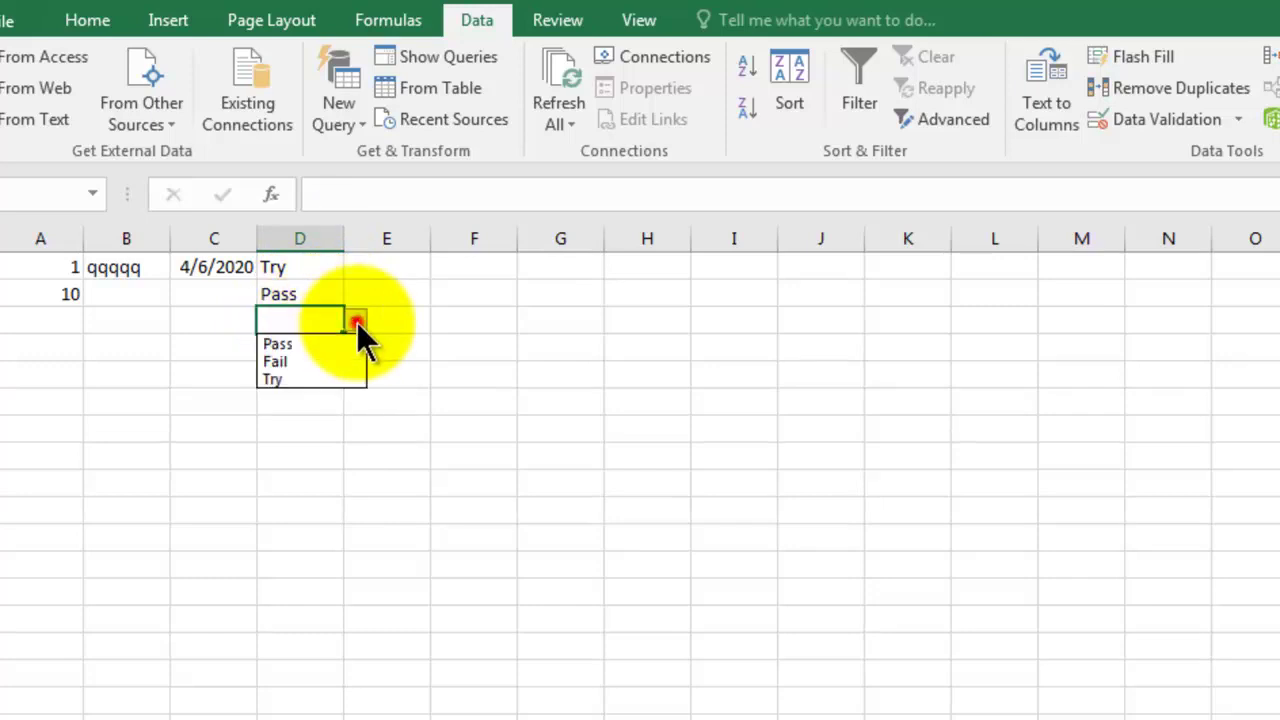
{"action": "left_click", "coordinate": [322, 360]}
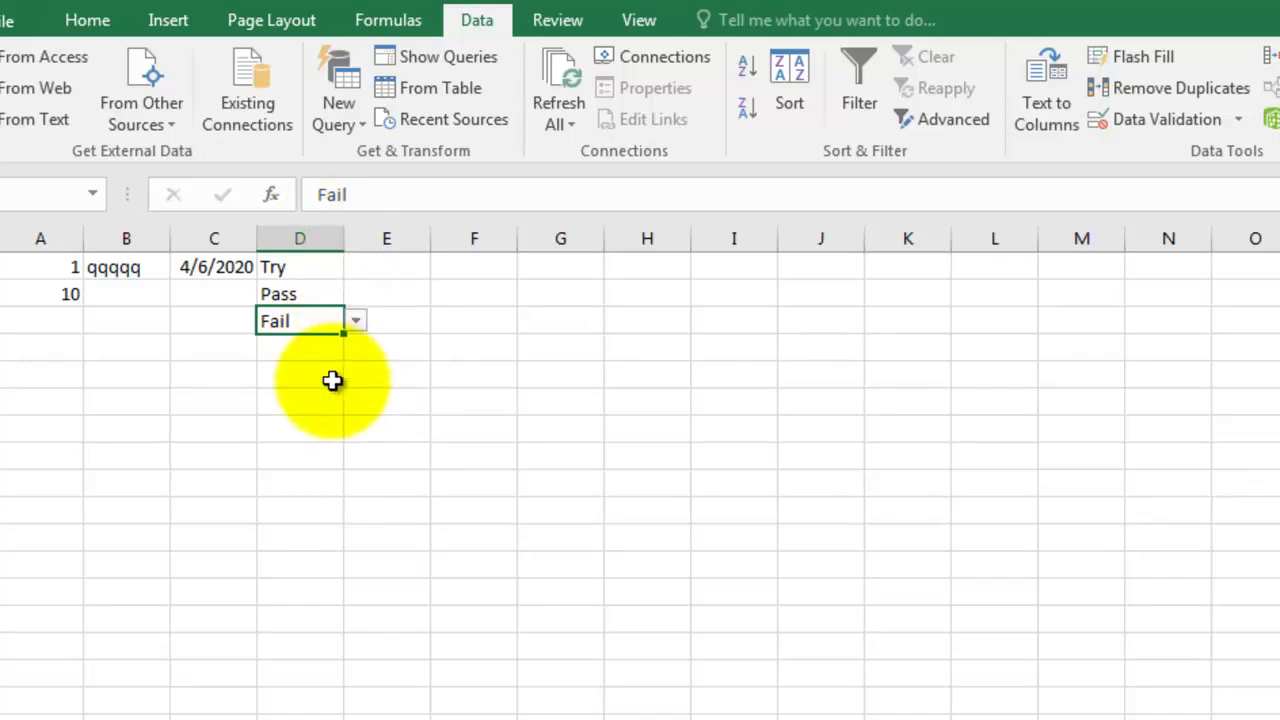
{"action": "left_click", "coordinate": [332, 372]}
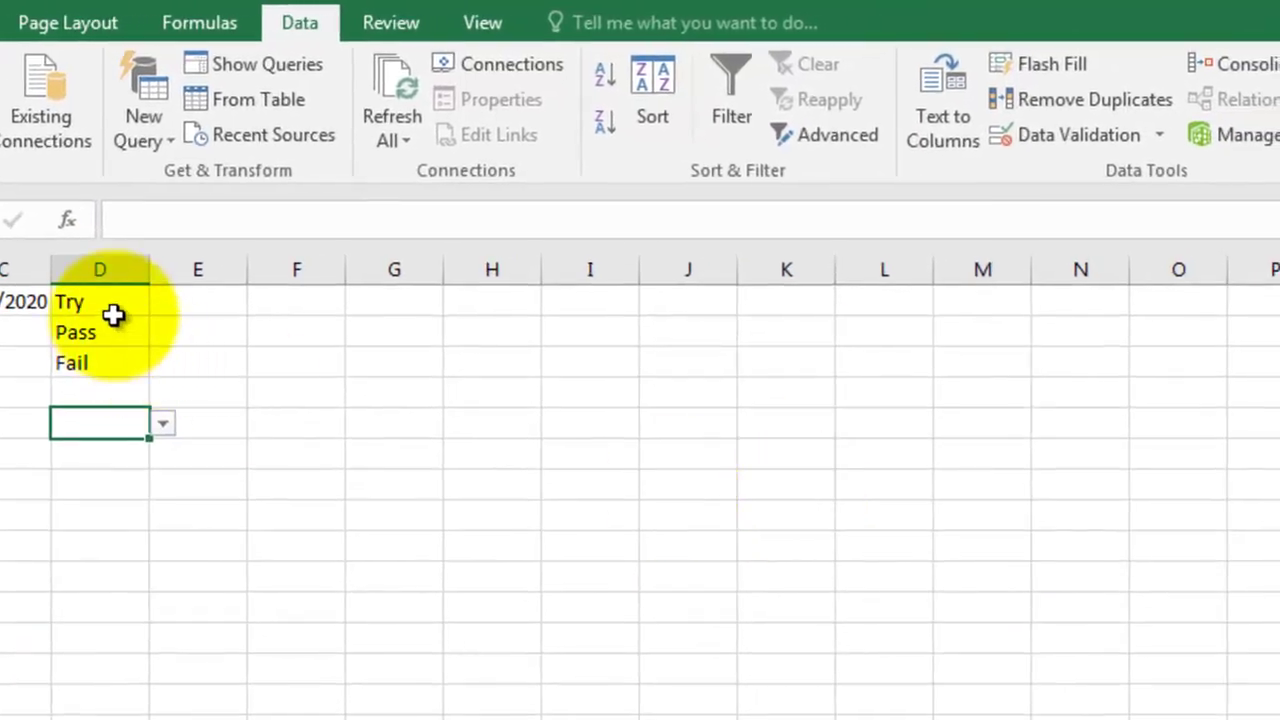
{"action": "left_click", "coordinate": [112, 306]}
{"action": "left_click", "coordinate": [109, 336]}
{"action": "left_click", "coordinate": [106, 363]}
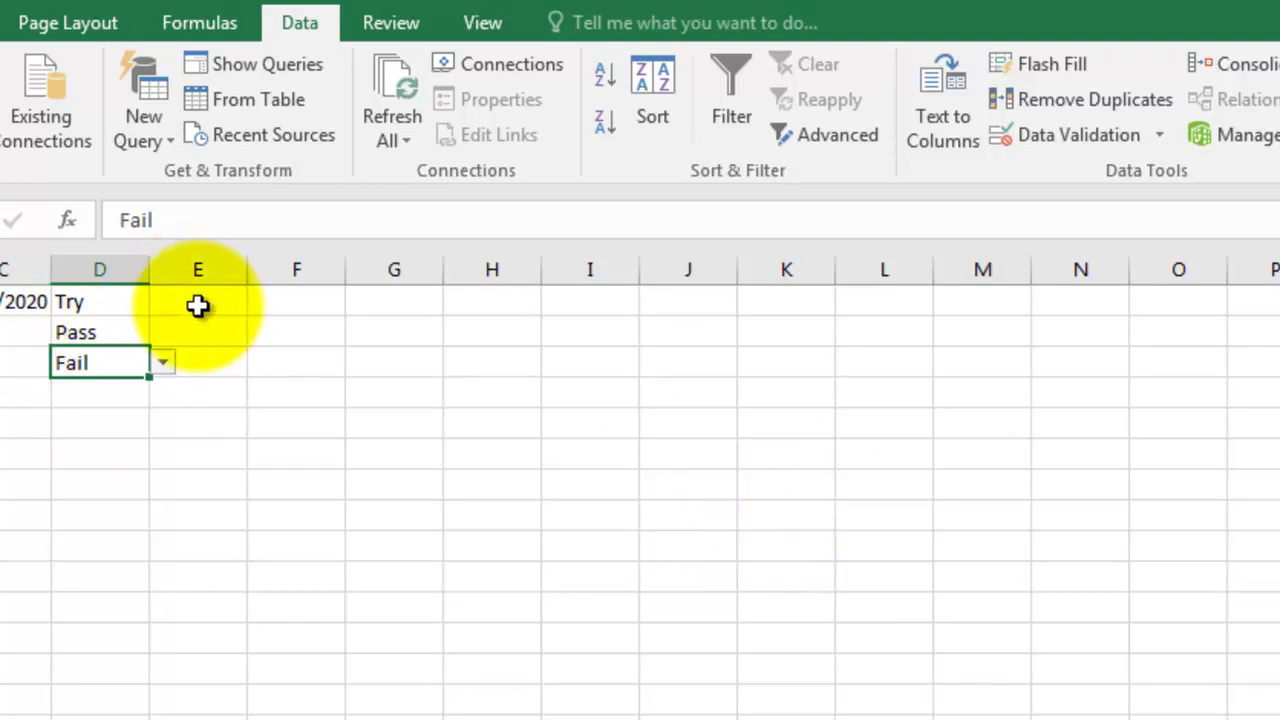
- Enter Arabic in L3, Math in L4 and English in L5
{"action": "left_click_drag", "start_coordinate": [197, 305], "coordinate": [205, 488]}
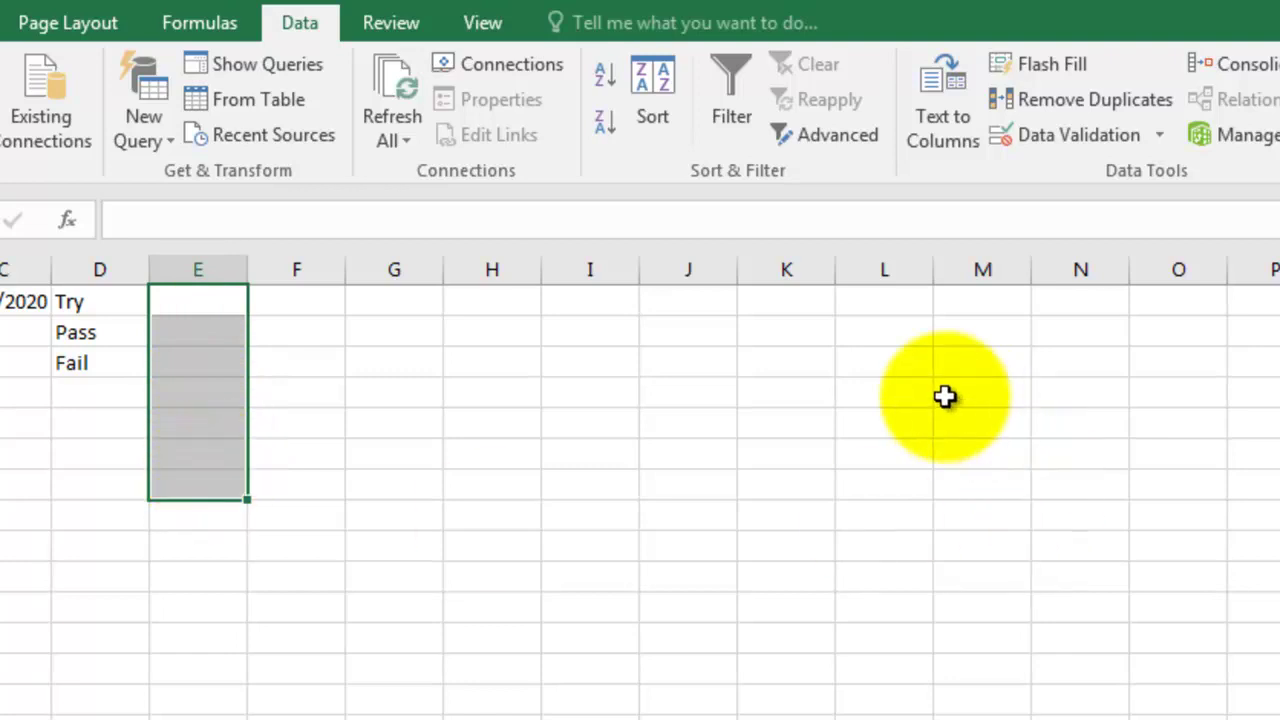
{"action": "left_click", "coordinate": [906, 368]}
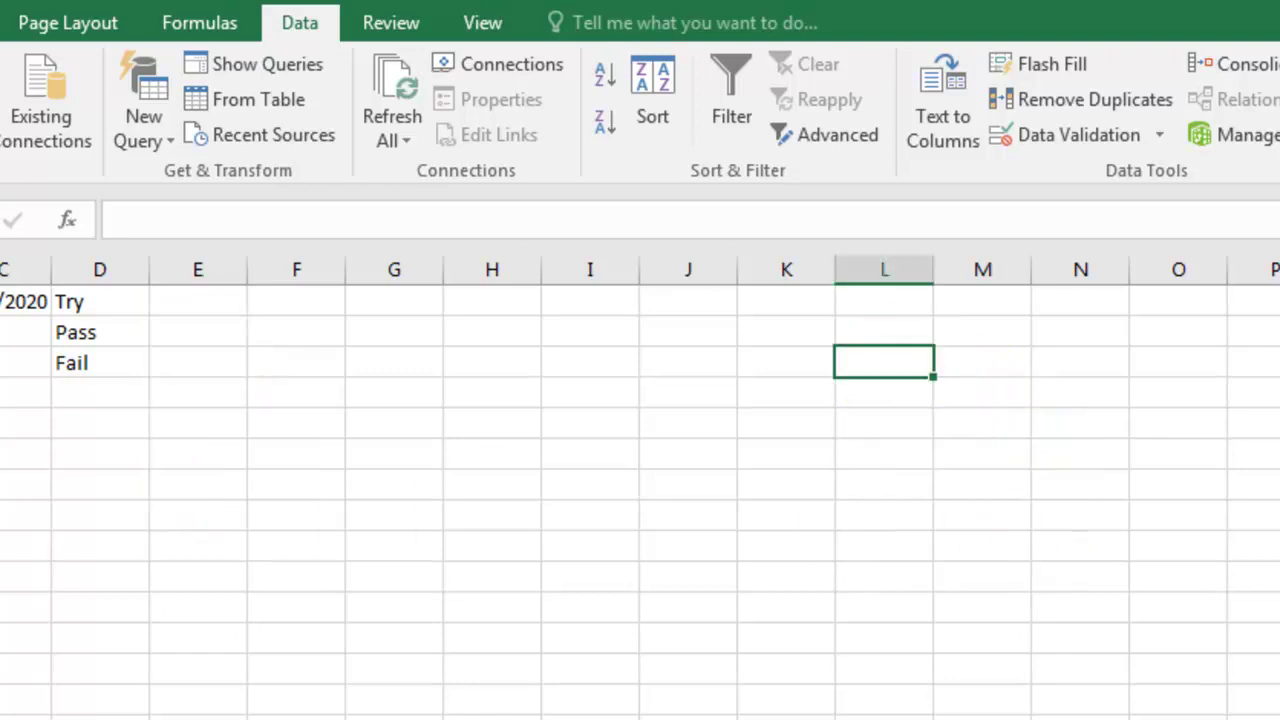
{"action": "type", "text": "Arabic"}
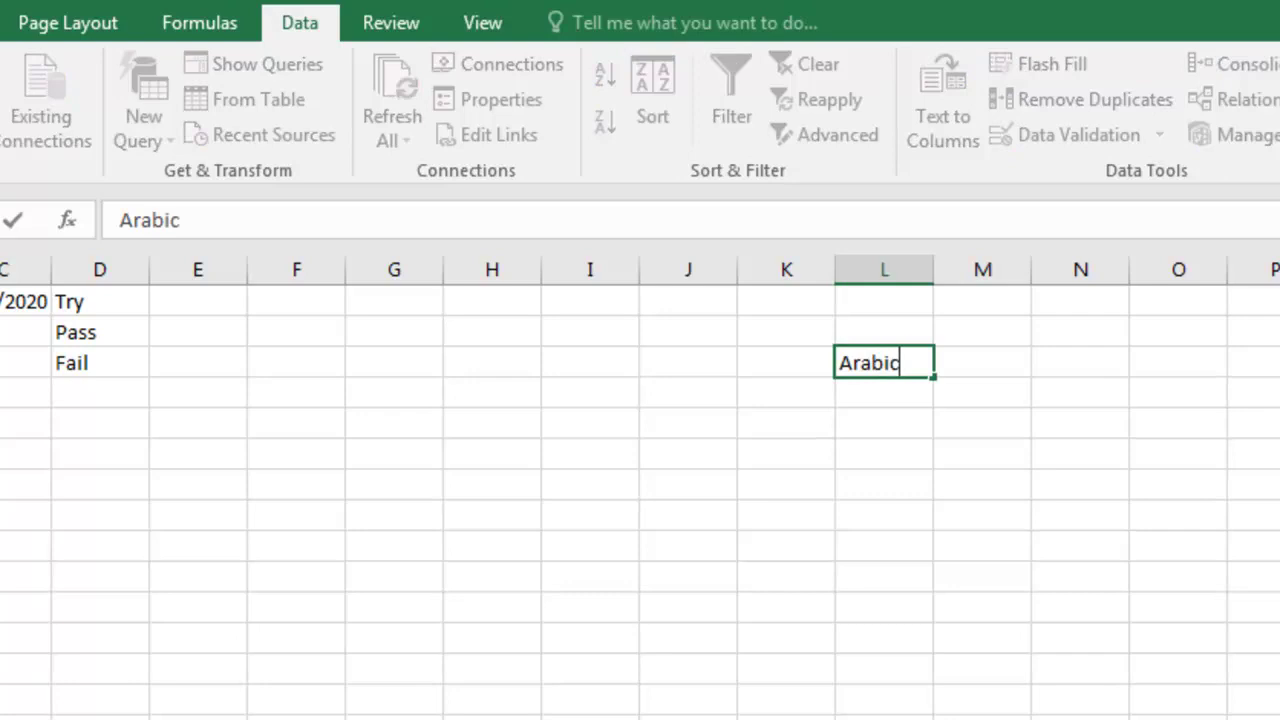
{"action": "key", "text": "Return"}
{"action": "type", "text": "Math"}
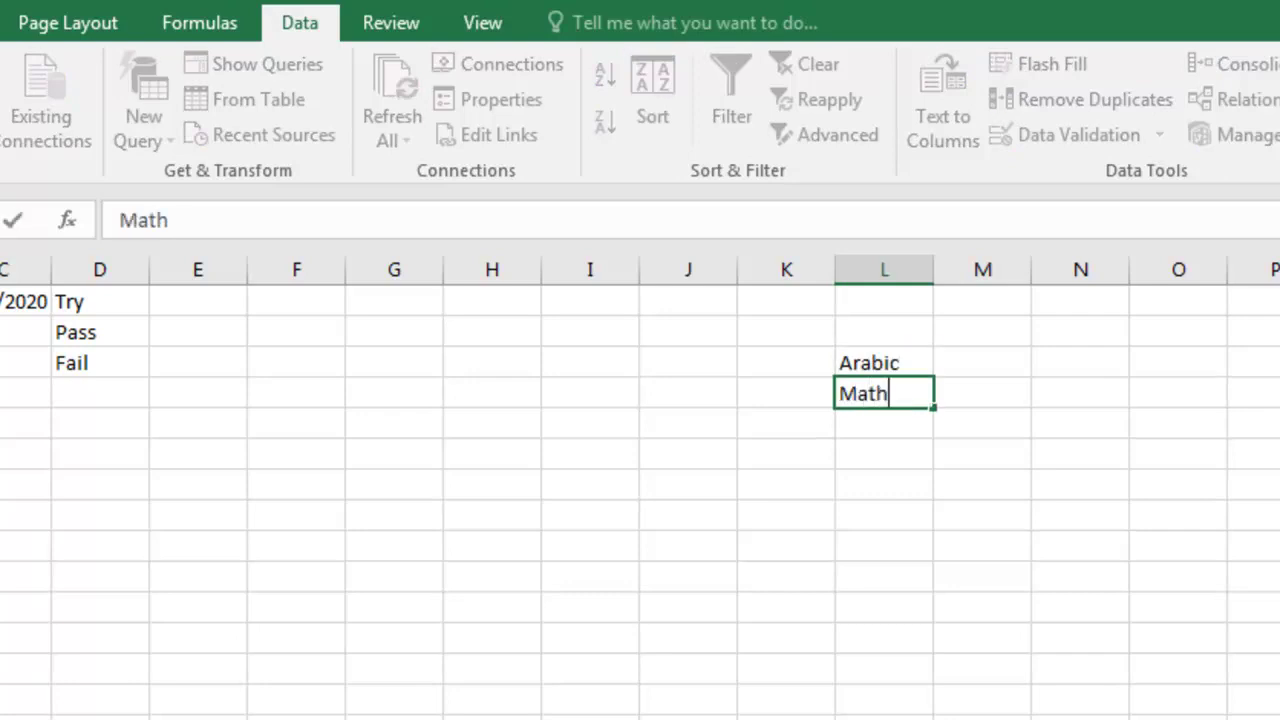
{"action": "key", "text": "Return"}
{"action": "type", "text": "English"}
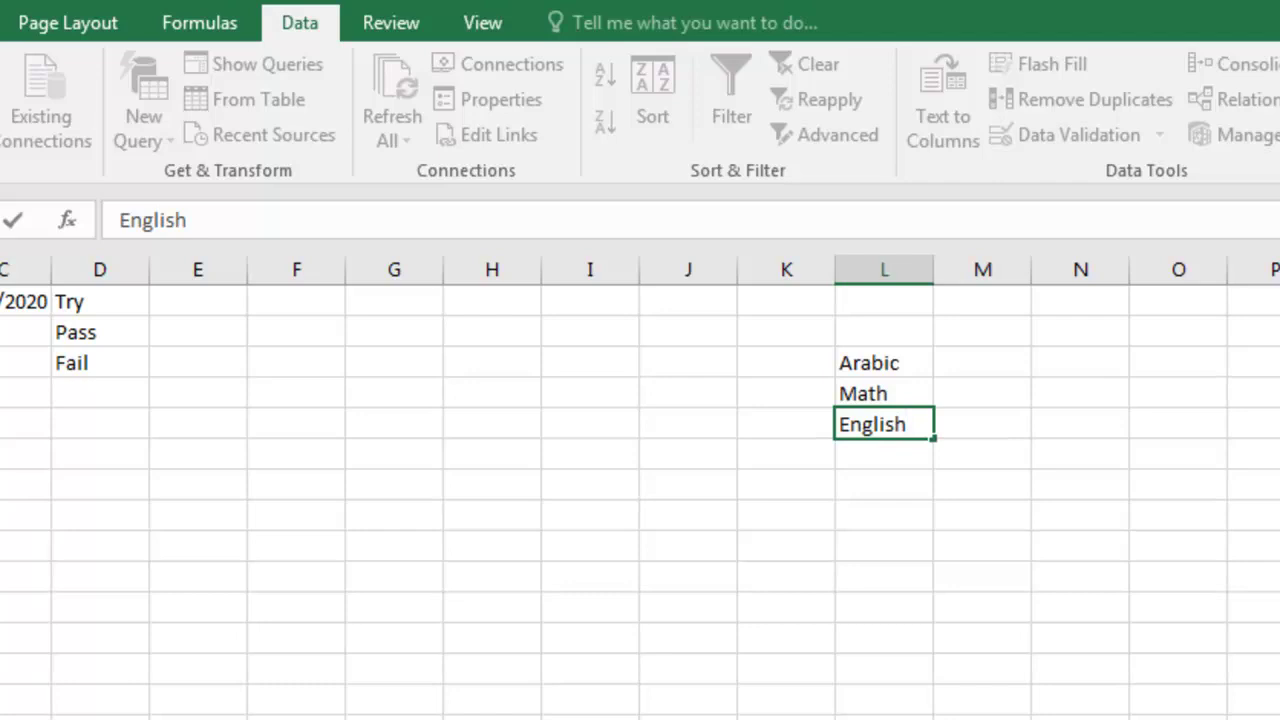
{"action": "key", "text": "Return"}
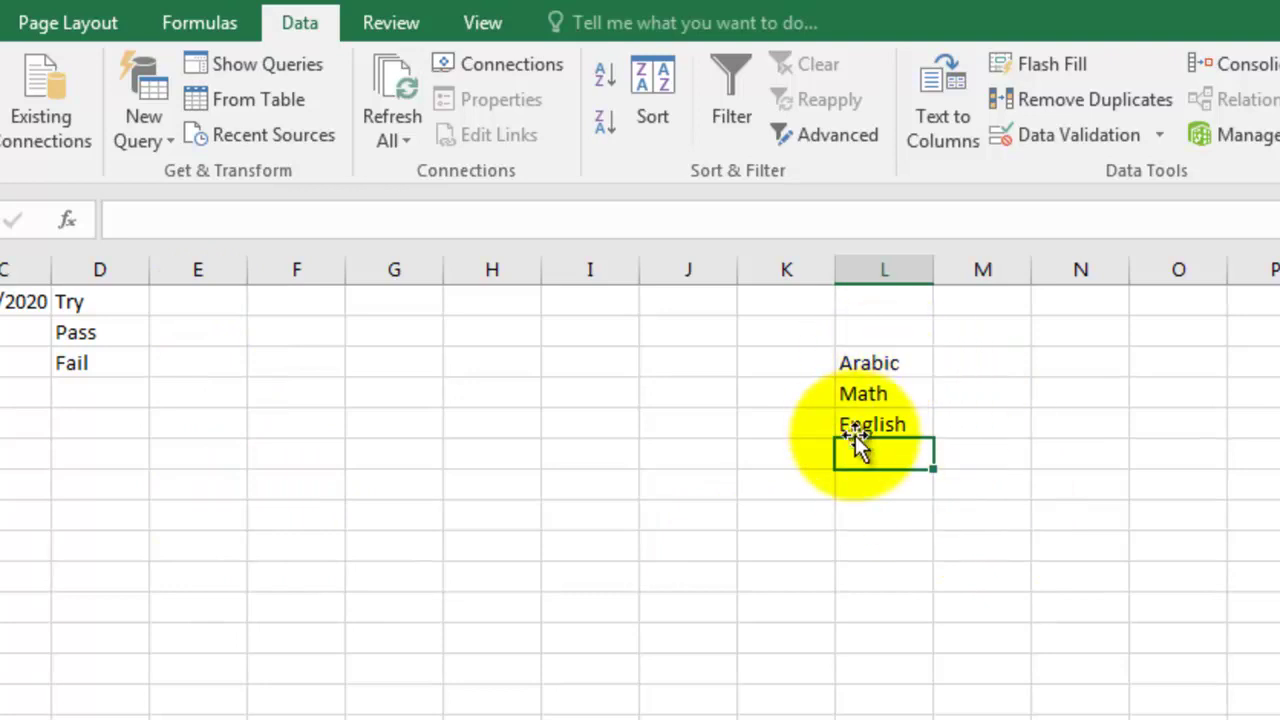
- Select E1:E10 and set its Data Validation Allow type to List
{"action": "left_click_drag", "start_coordinate": [225, 302], "coordinate": [187, 578]}
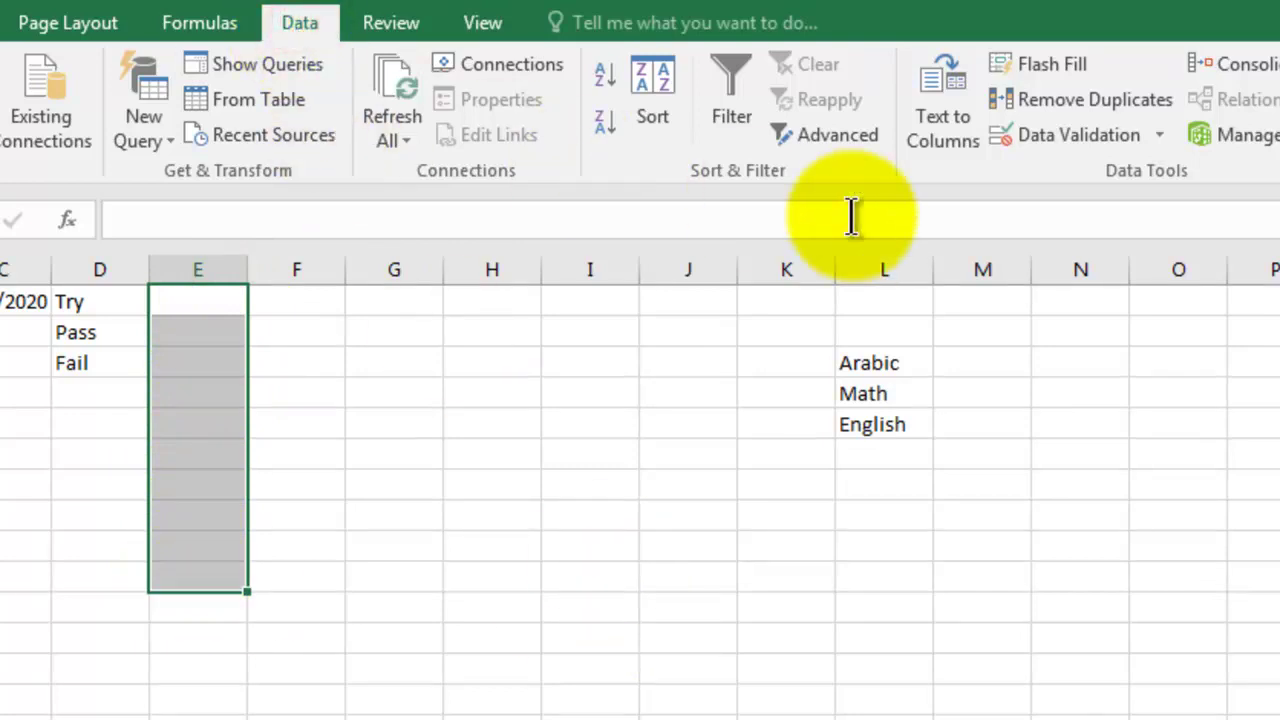
{"action": "left_click", "coordinate": [1090, 142]}
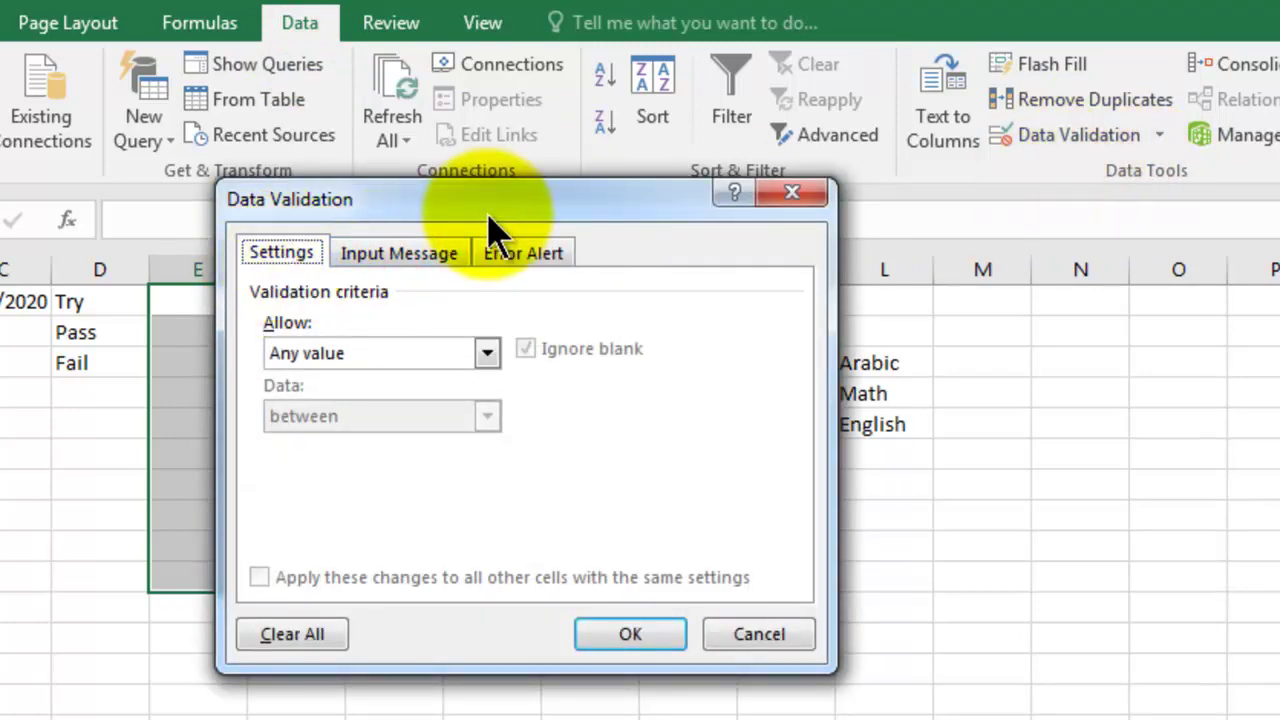
{"action": "left_click_drag", "start_coordinate": [490, 195], "coordinate": [422, 192]}
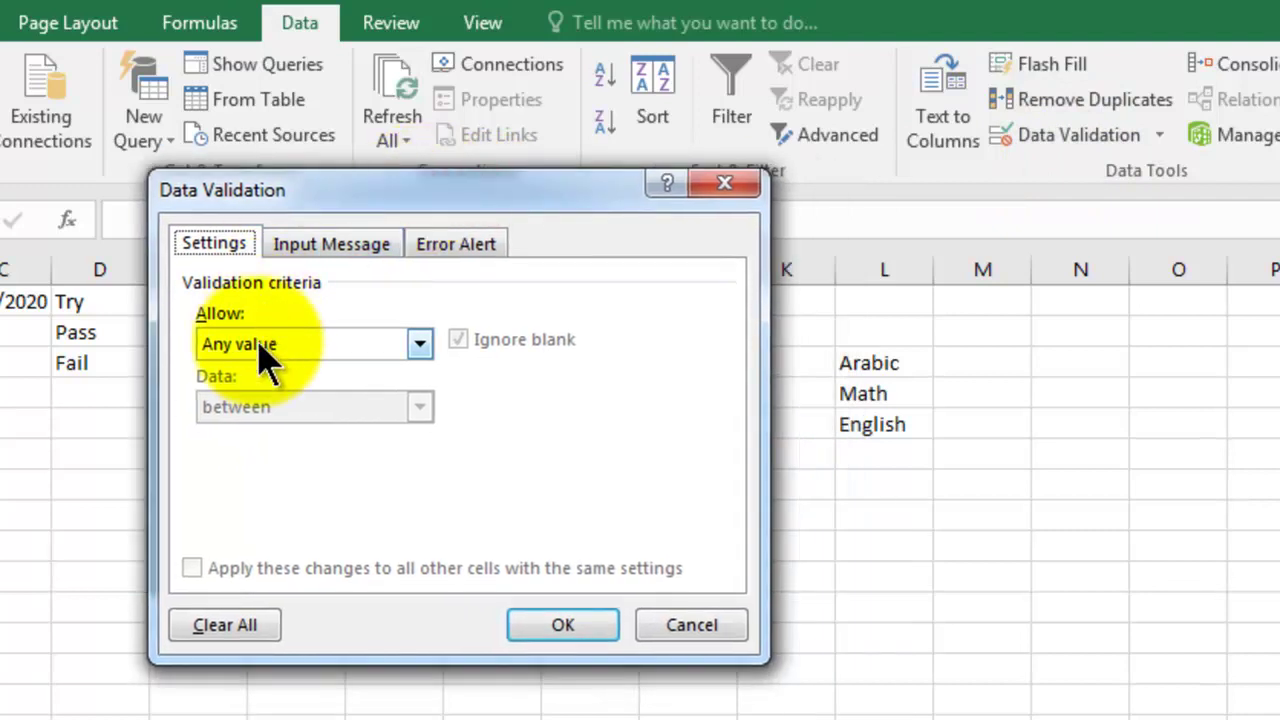
{"action": "left_click", "coordinate": [265, 355]}
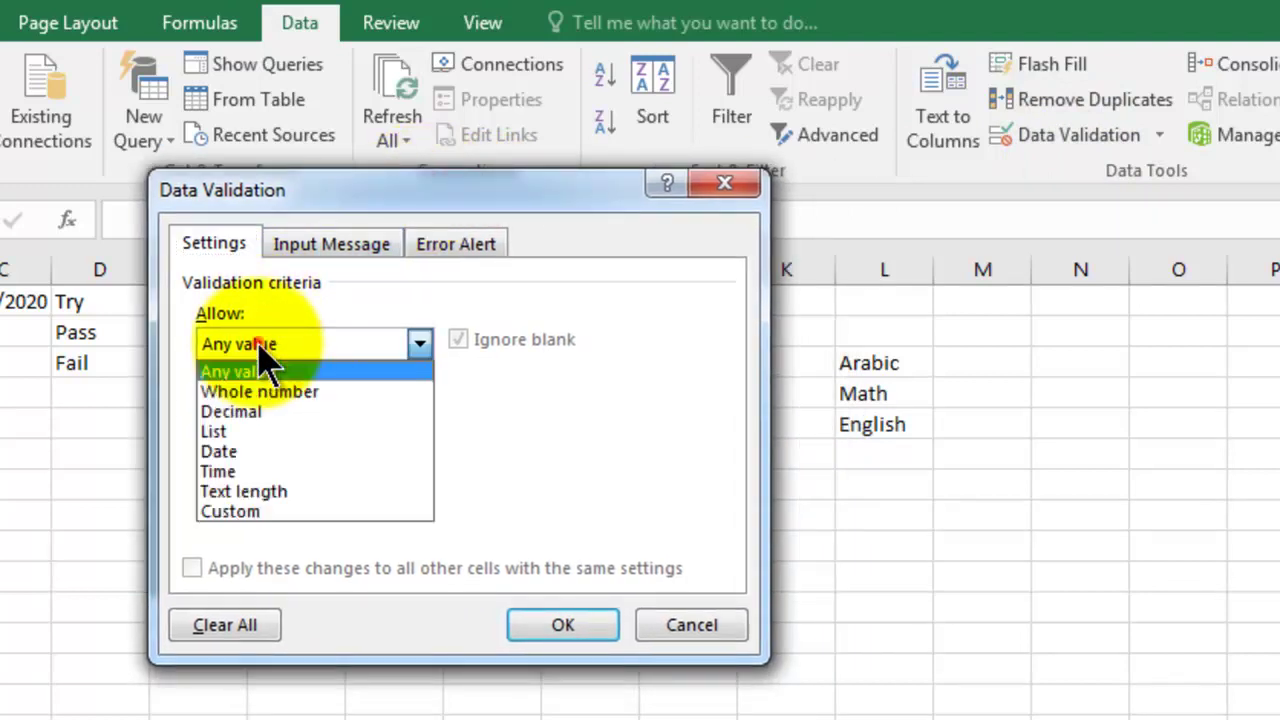
{"action": "left_click", "coordinate": [220, 431]}
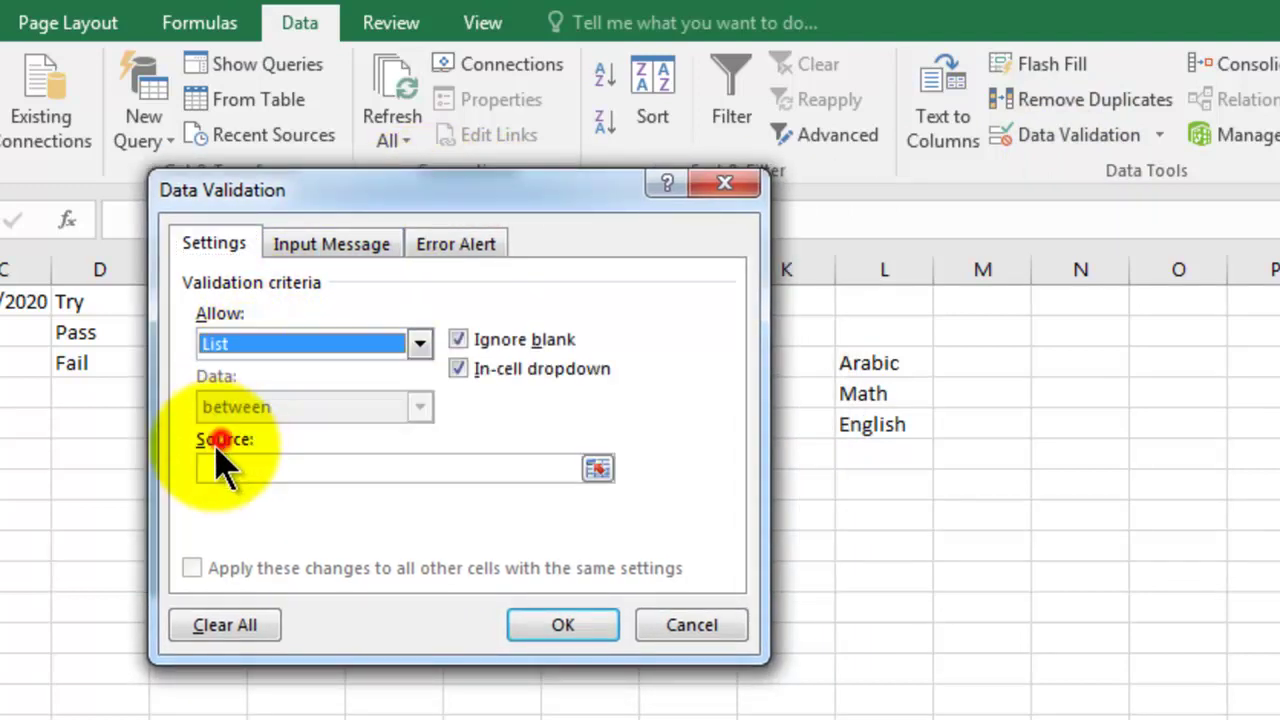
{"action": "left_click", "coordinate": [302, 467]}
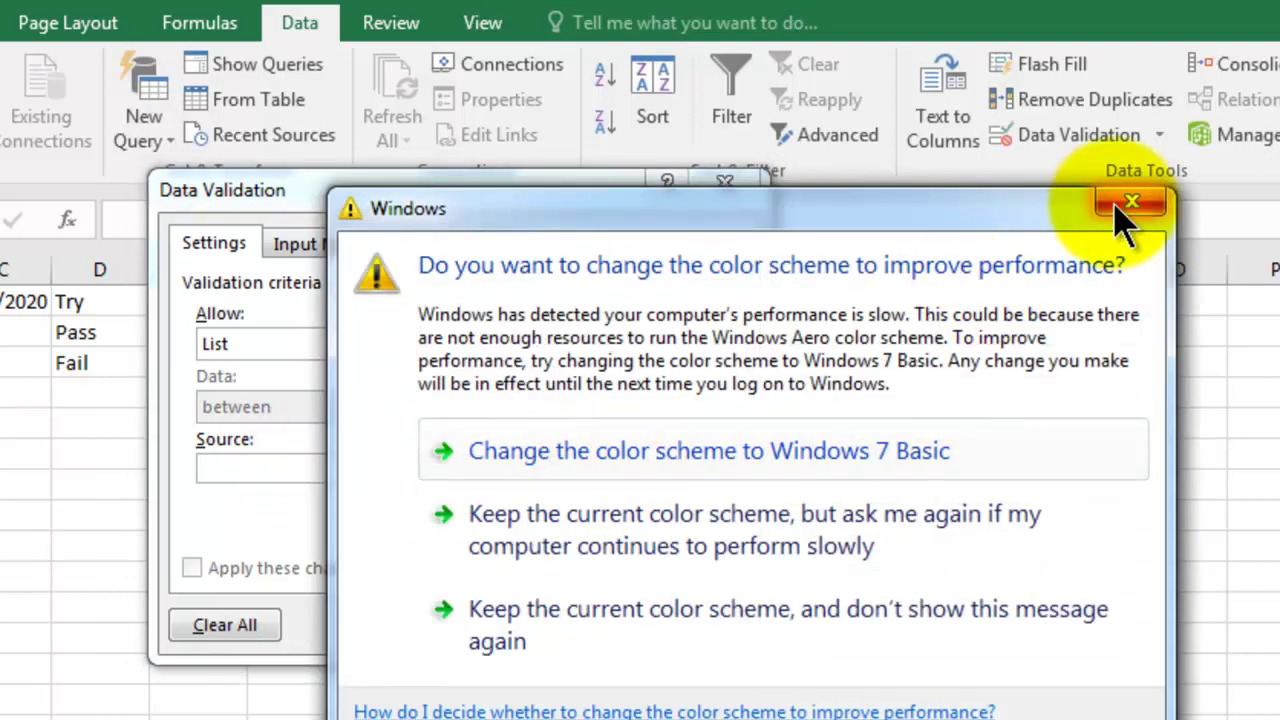
- Set the list source to $L$3:$L$5 and apply the rule
{"action": "left_click", "coordinate": [1131, 203]}
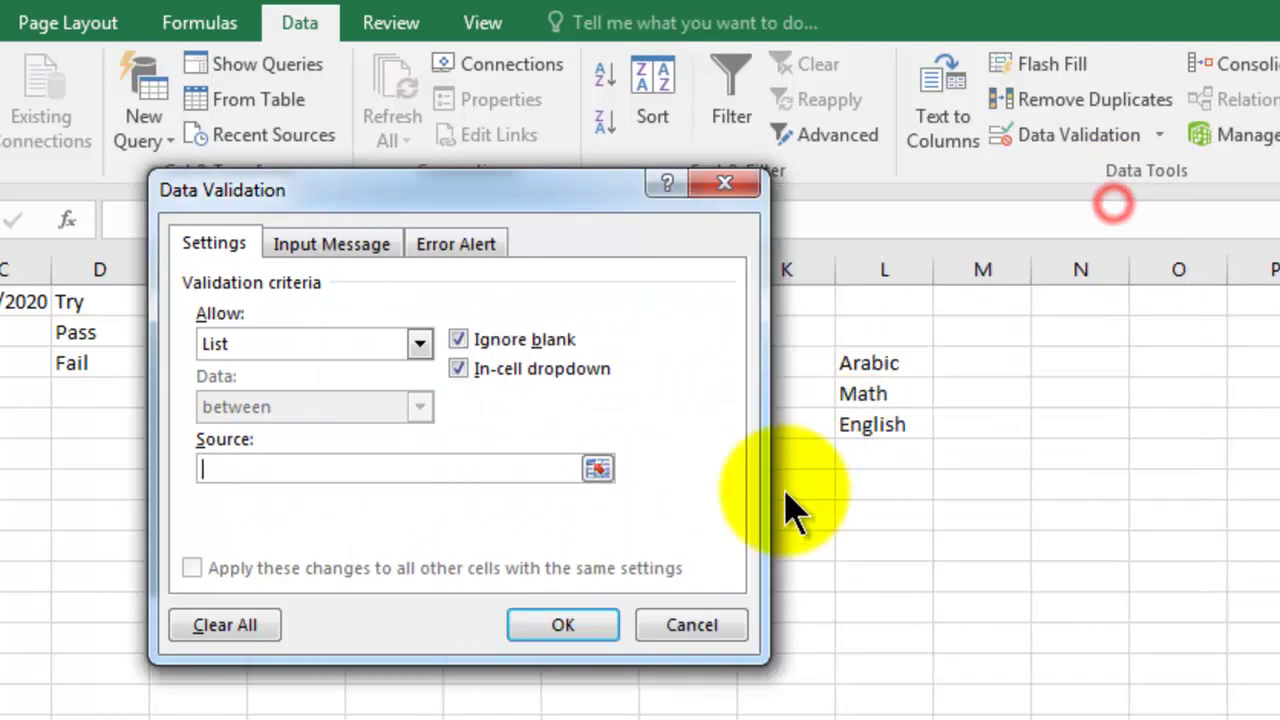
{"action": "left_click", "coordinate": [597, 470]}
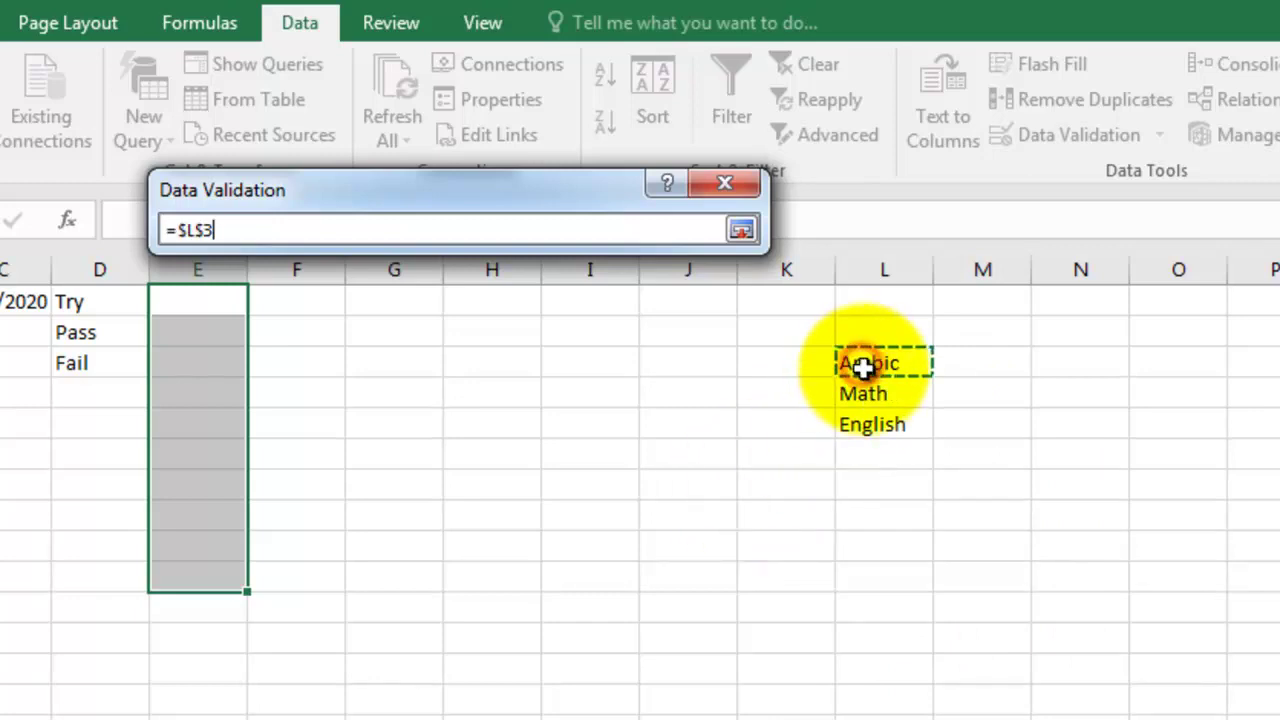
{"action": "left_click_drag", "start_coordinate": [862, 364], "coordinate": [865, 412]}
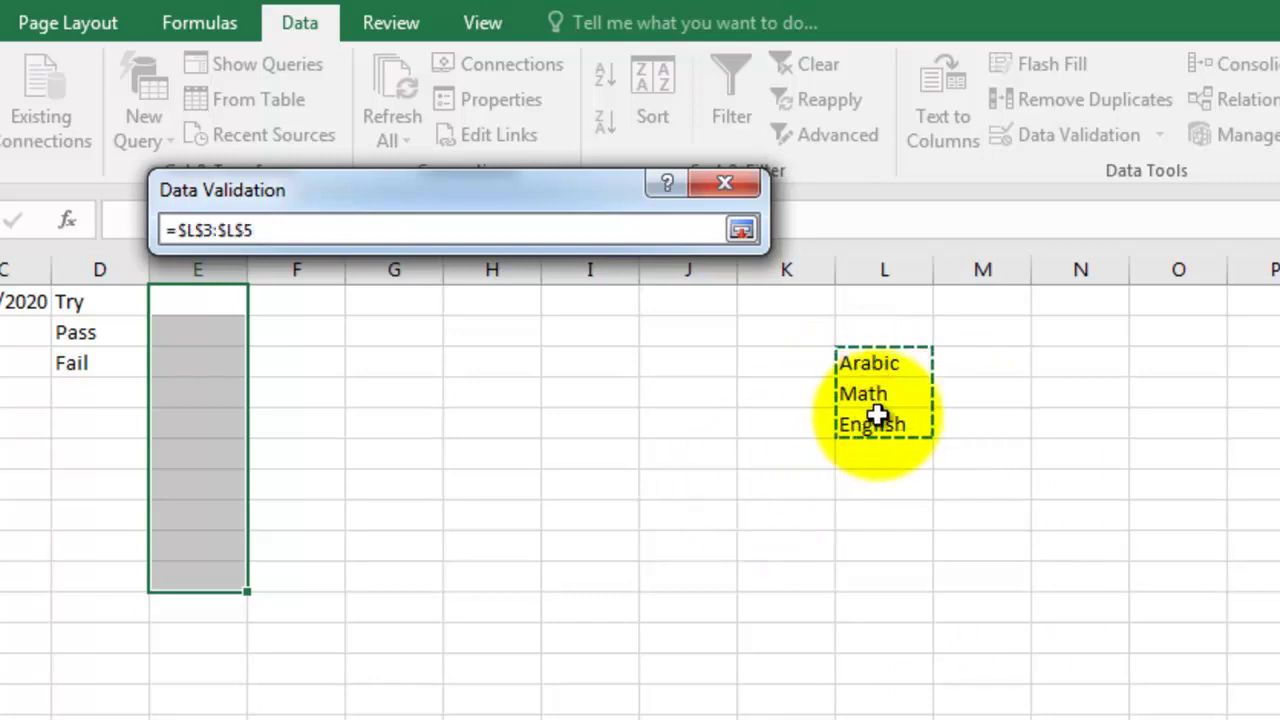
{"action": "left_click", "coordinate": [741, 230]}
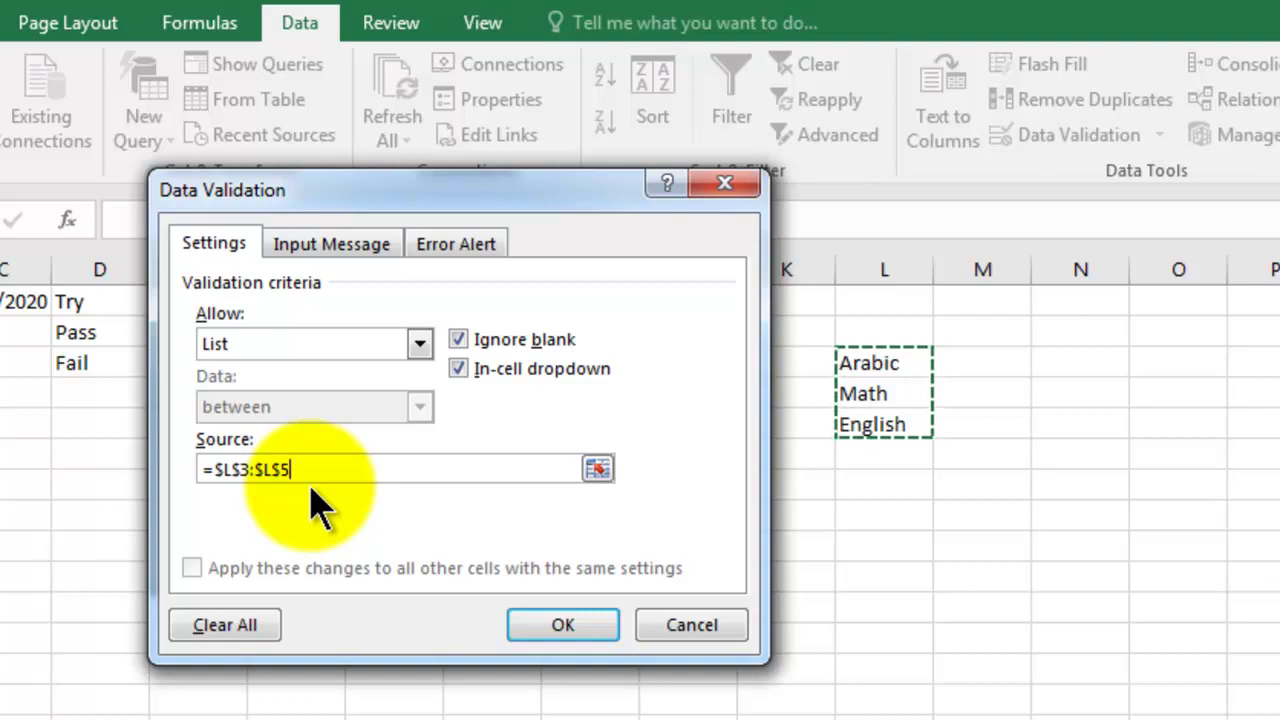
{"action": "left_click", "coordinate": [455, 246]}
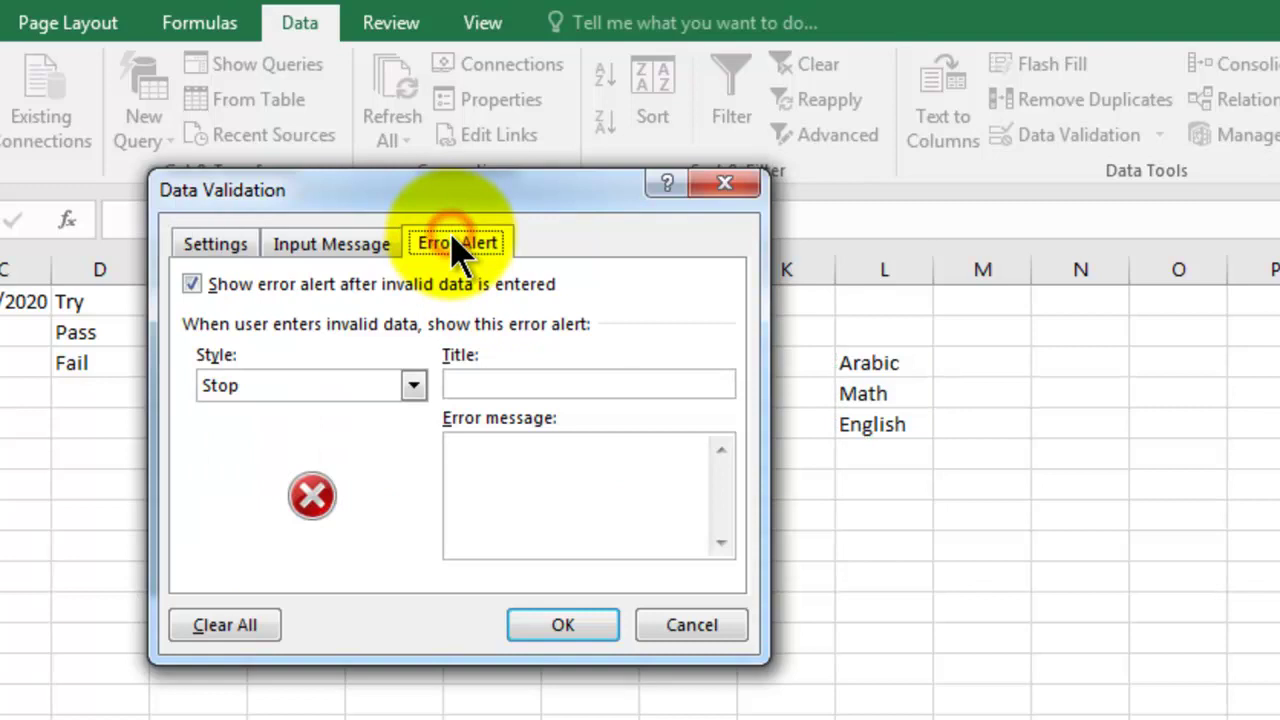
{"action": "left_click", "coordinate": [572, 629]}
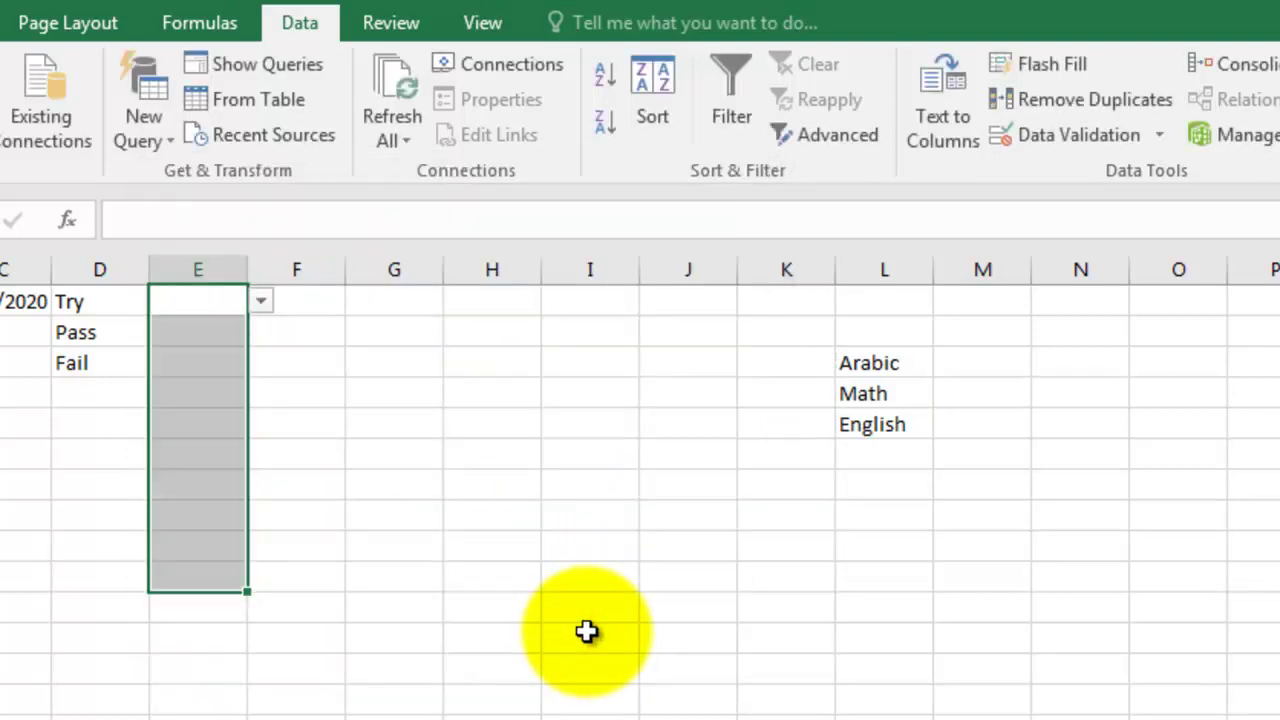
- Select E1 and pick Arabic from its L3:L5 subject dropdown
{"action": "left_click", "coordinate": [586, 631]}
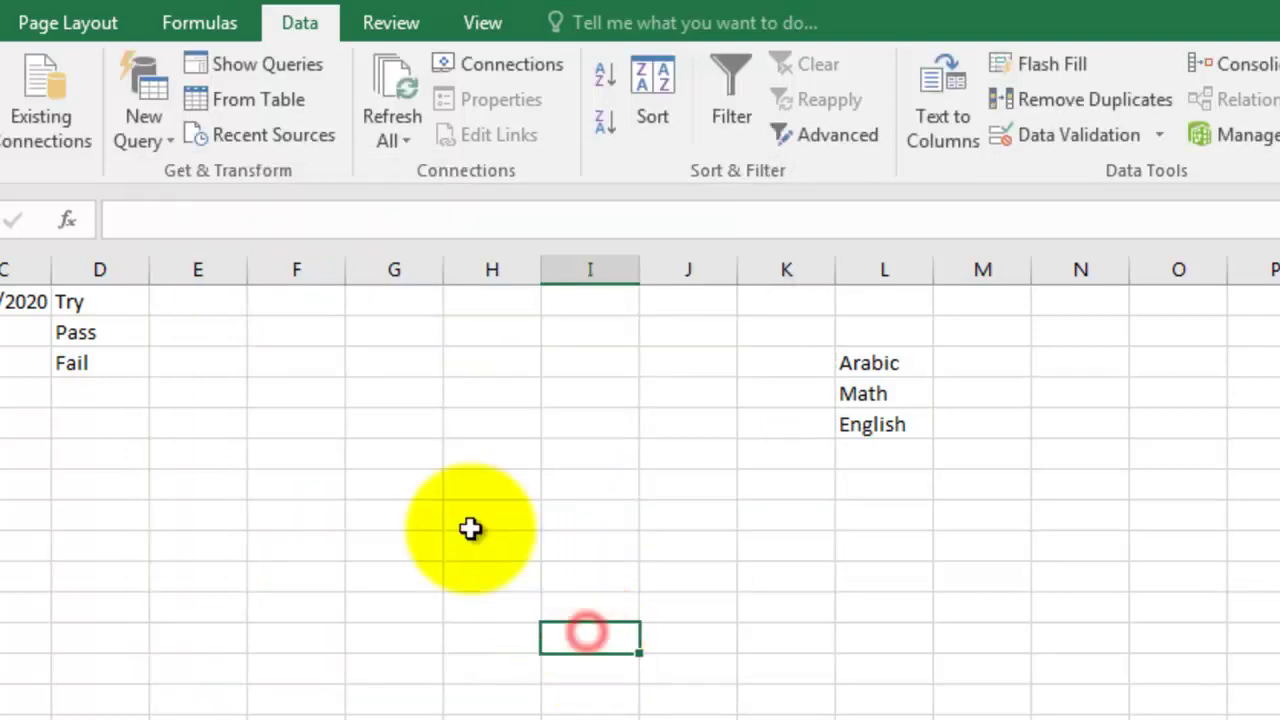
{"action": "left_click", "coordinate": [196, 305]}
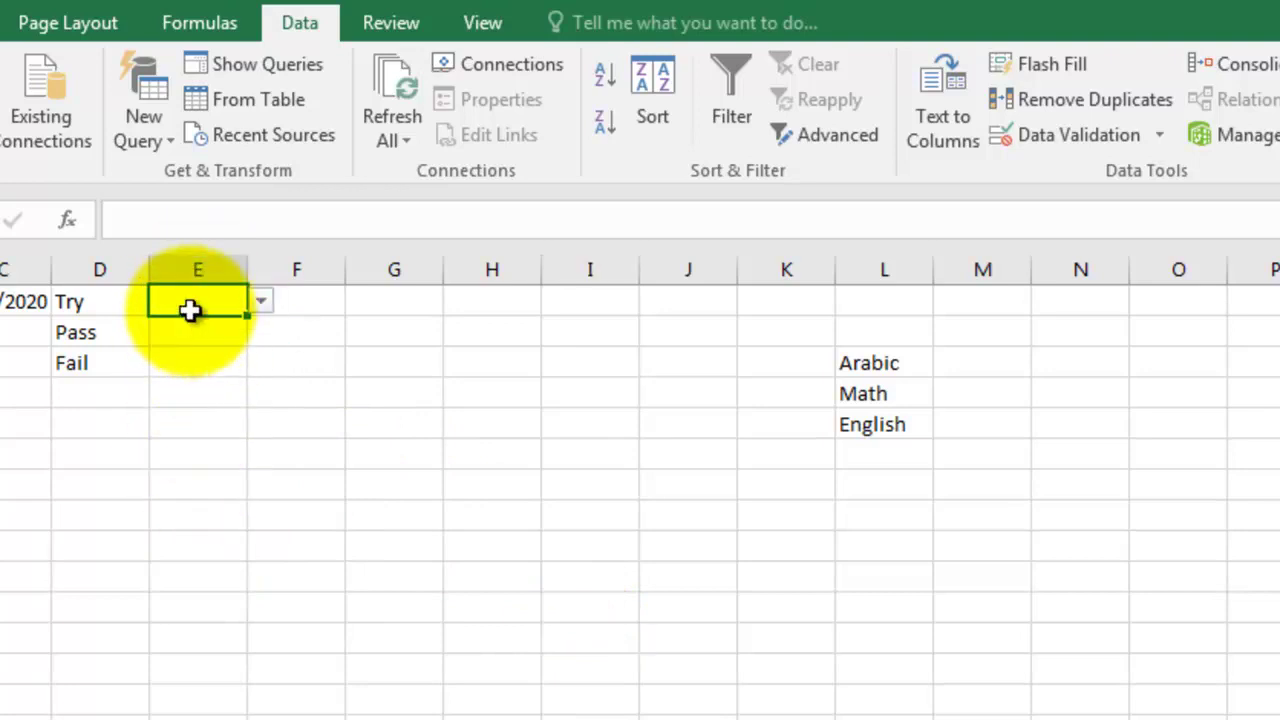
{"action": "left_click", "coordinate": [261, 303]}
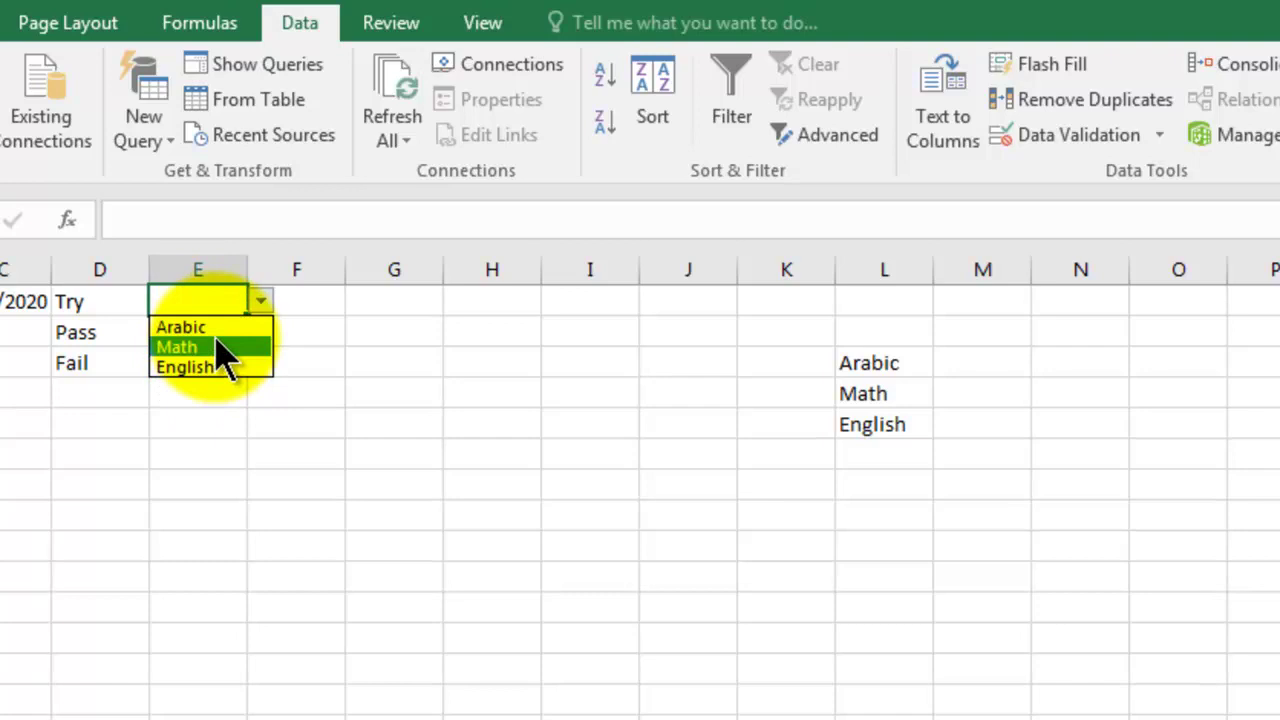
{"action": "left_click", "coordinate": [215, 302]}
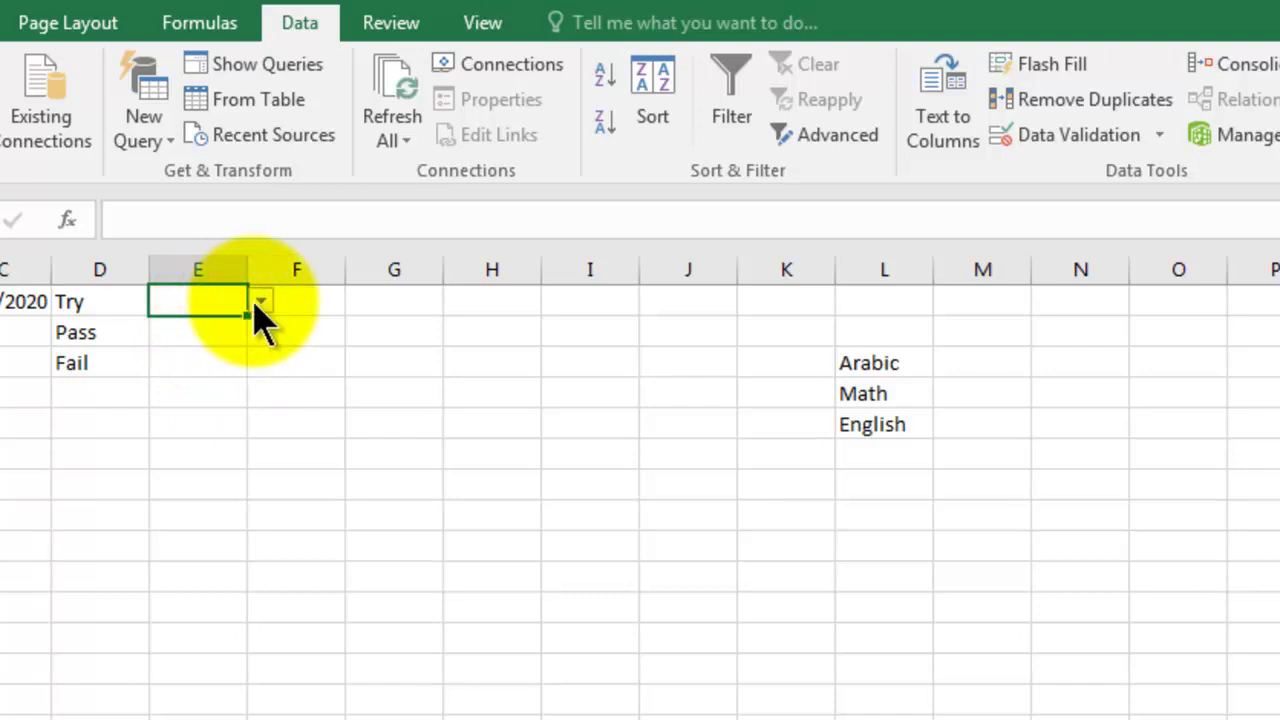
{"action": "left_click", "coordinate": [260, 303]}
{"action": "left_click", "coordinate": [230, 324]}
{"action": "left_click", "coordinate": [215, 337]}
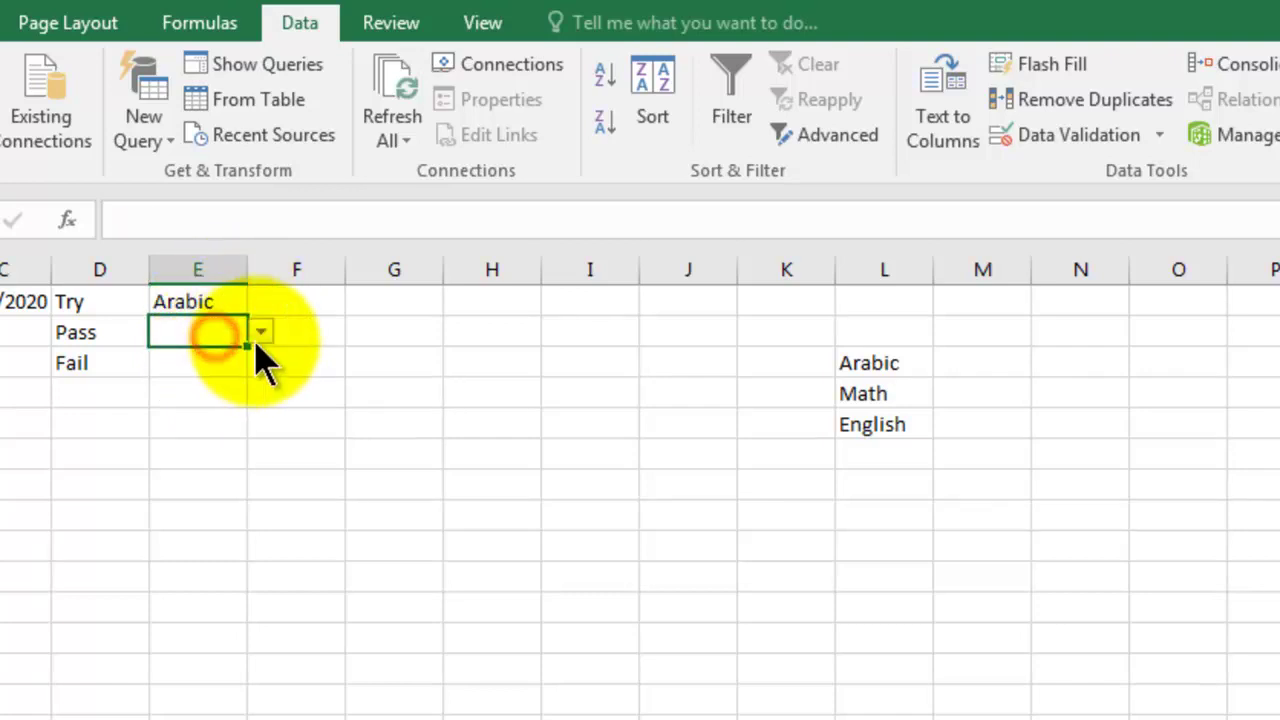
{"action": "left_click", "coordinate": [260, 332]}
{"action": "left_click", "coordinate": [233, 395]}
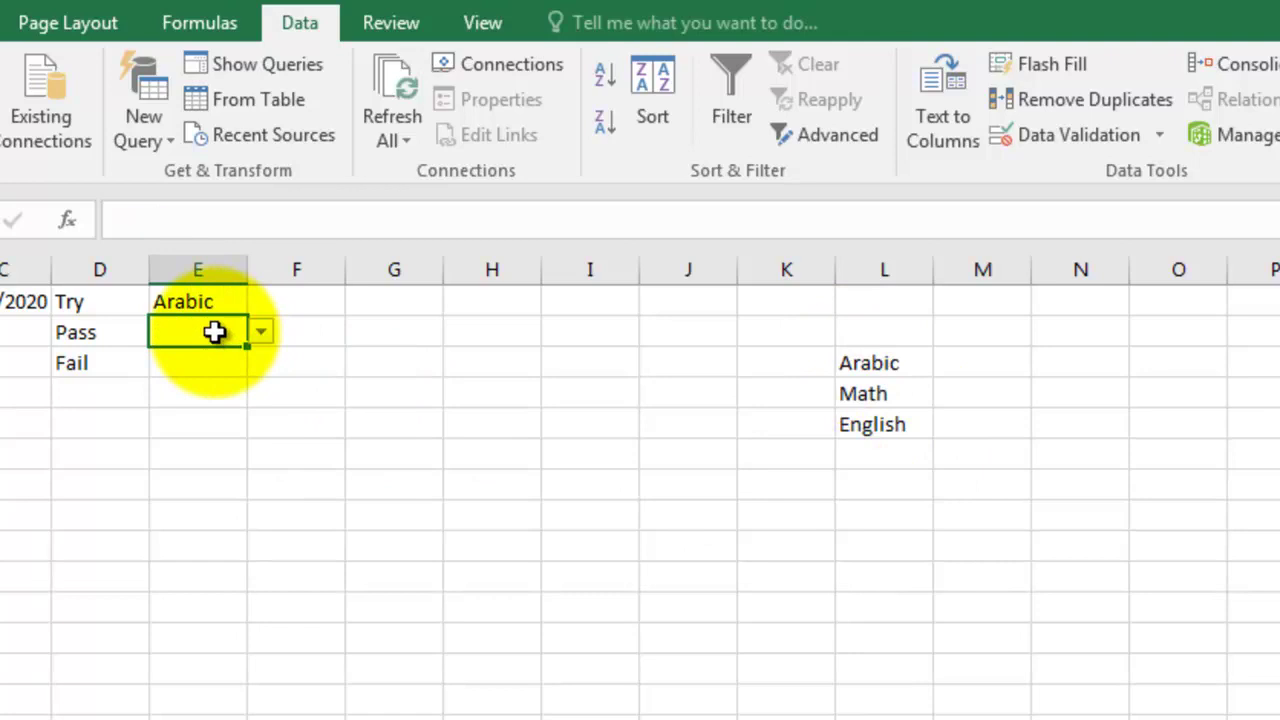
- Replace English with ICT as the third subject in L5
{"action": "left_click", "coordinate": [874, 424]}
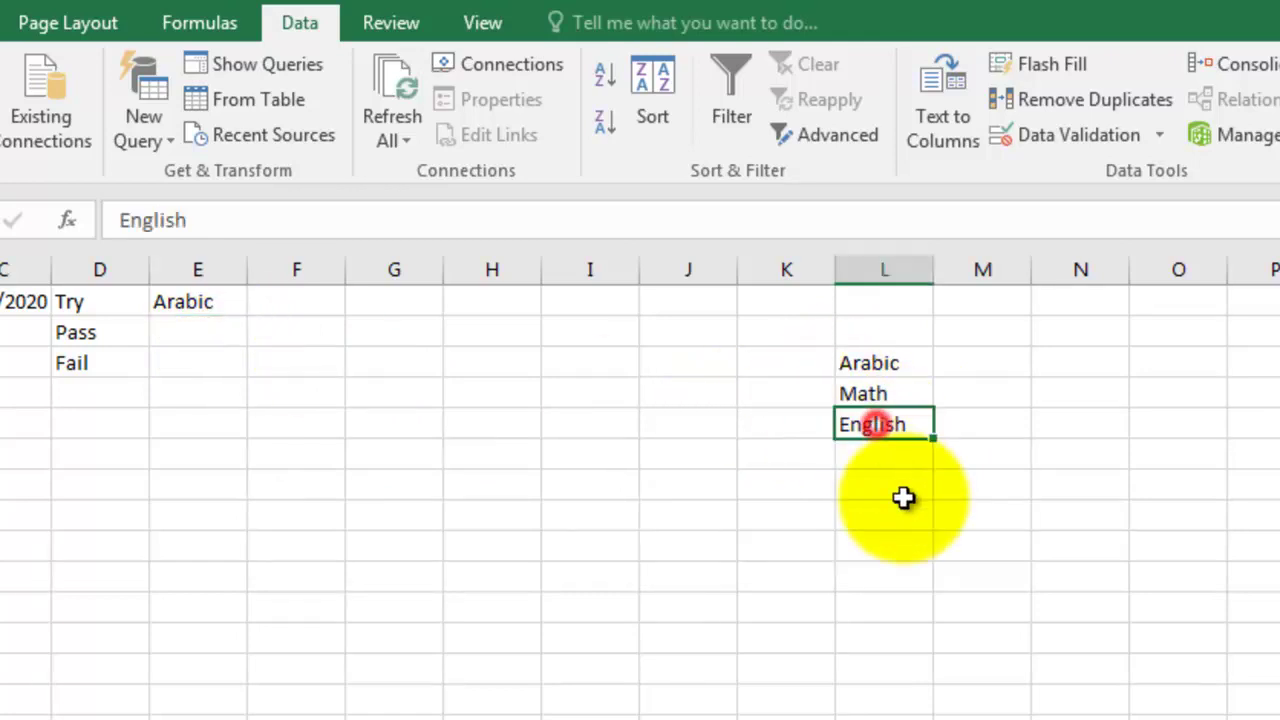
{"action": "type", "text": "ICT"}
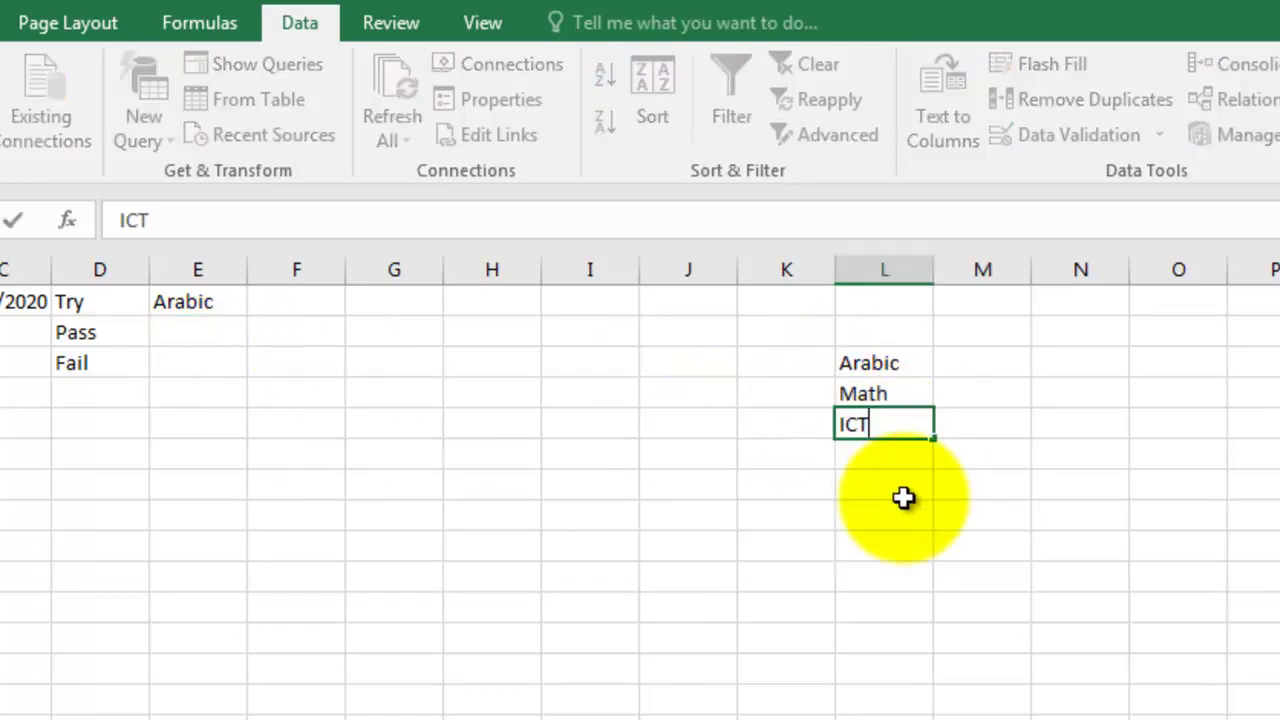
{"action": "key", "text": "Return"}
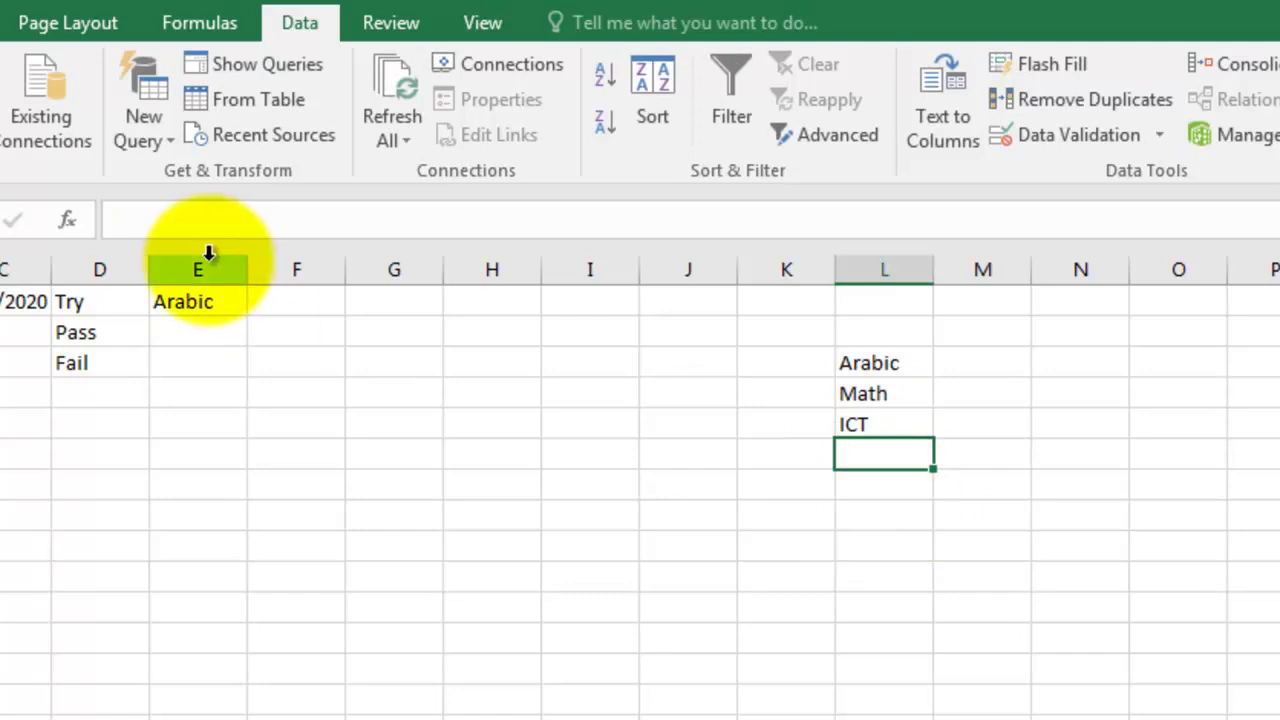
- Check that E1's subject dropdown now lists ICT, leaving Arabic selected
{"action": "left_click", "coordinate": [206, 301]}
{"action": "left_click", "coordinate": [261, 302]}
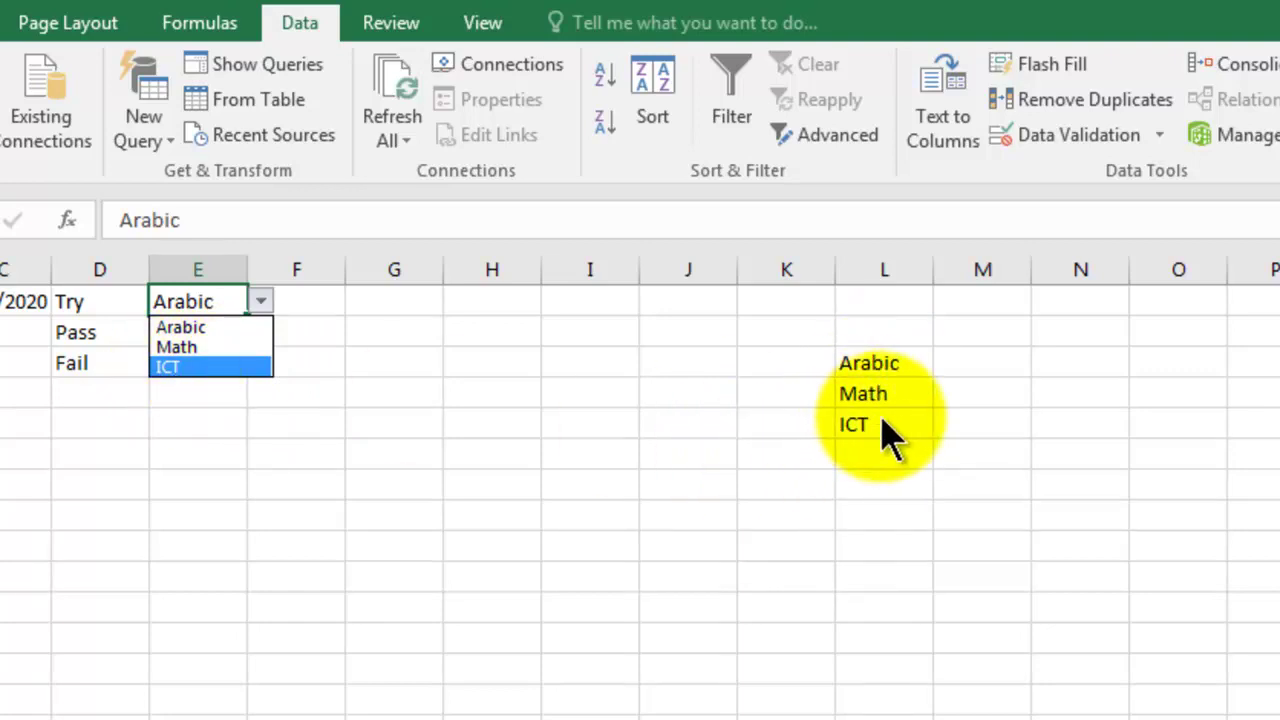
{"action": "left_click", "coordinate": [863, 364]}
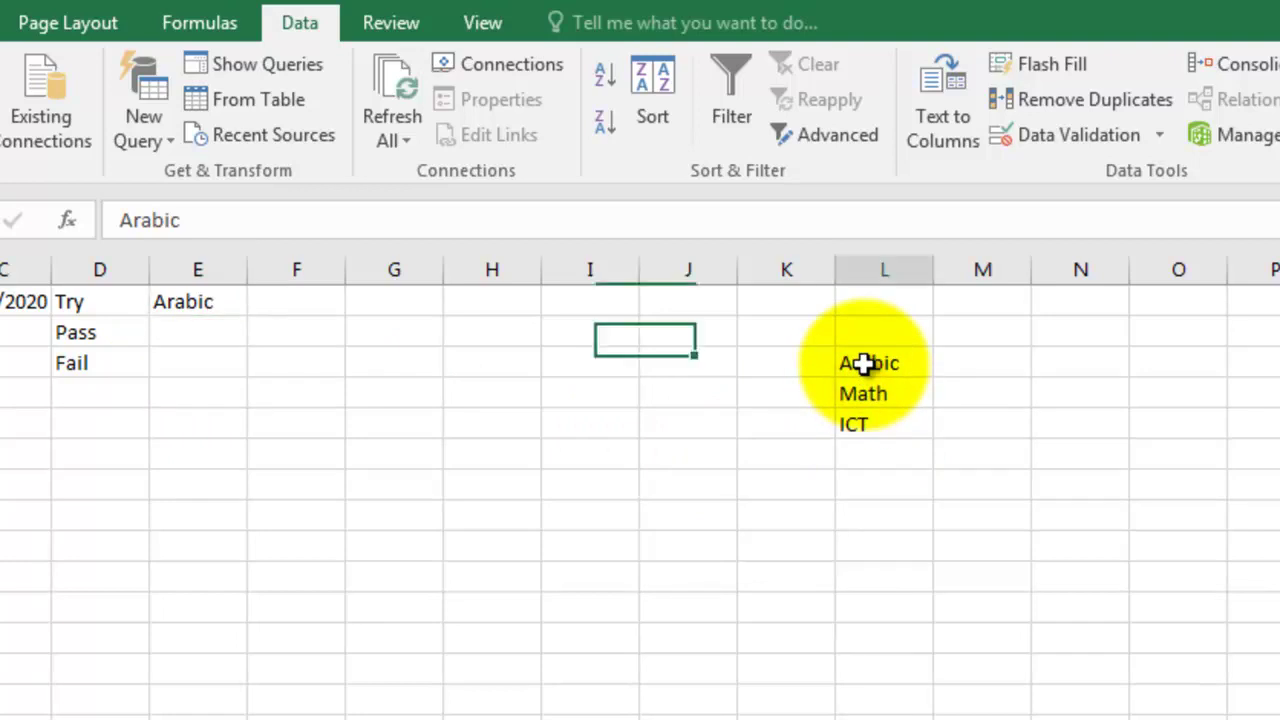
- Change D1 from Try to Fail using its Pass/Fail/Try dropdown, then select E1
{"action": "left_click_drag", "start_coordinate": [863, 364], "coordinate": [870, 418]}
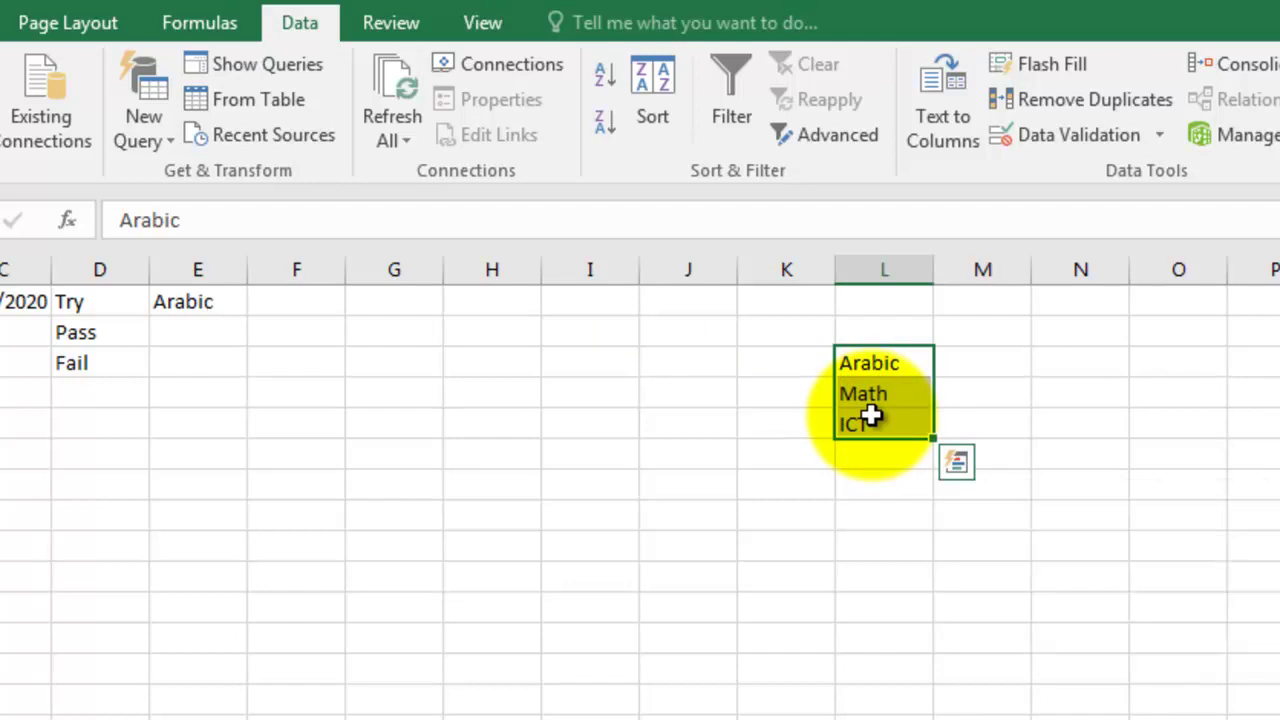
{"action": "left_click", "coordinate": [98, 313]}
{"action": "left_click", "coordinate": [161, 303]}
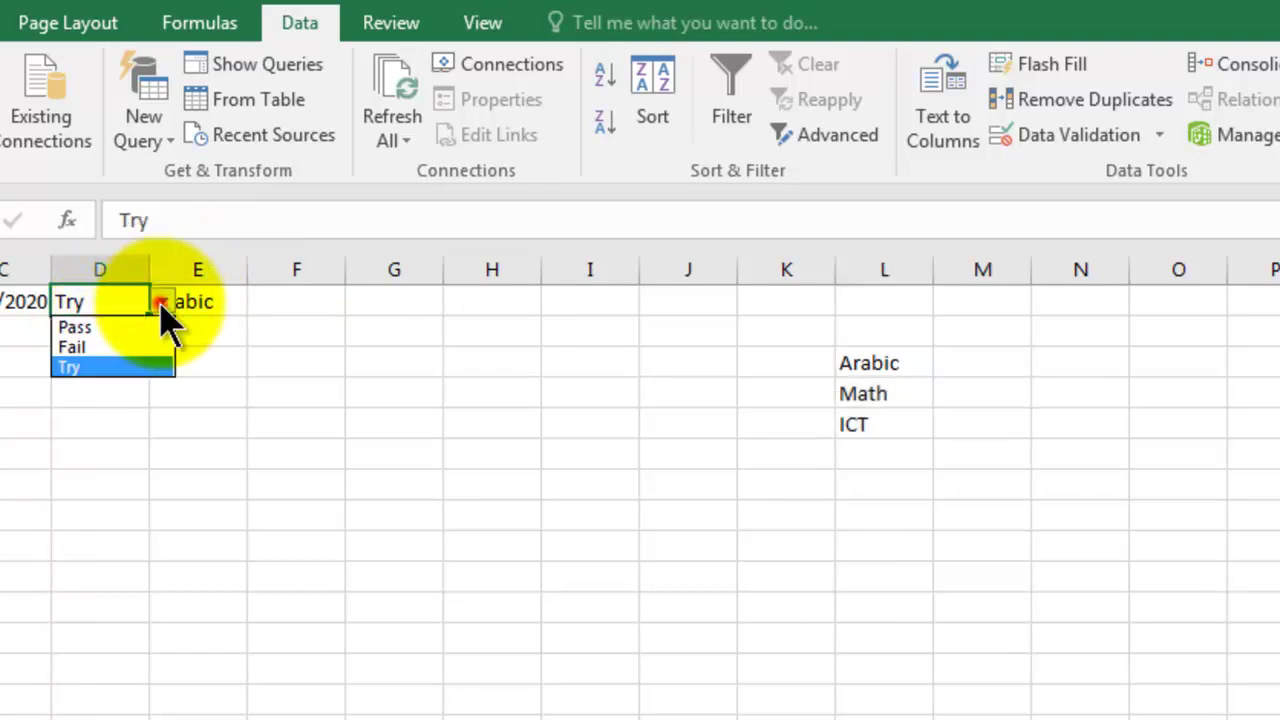
{"action": "left_click", "coordinate": [108, 347]}
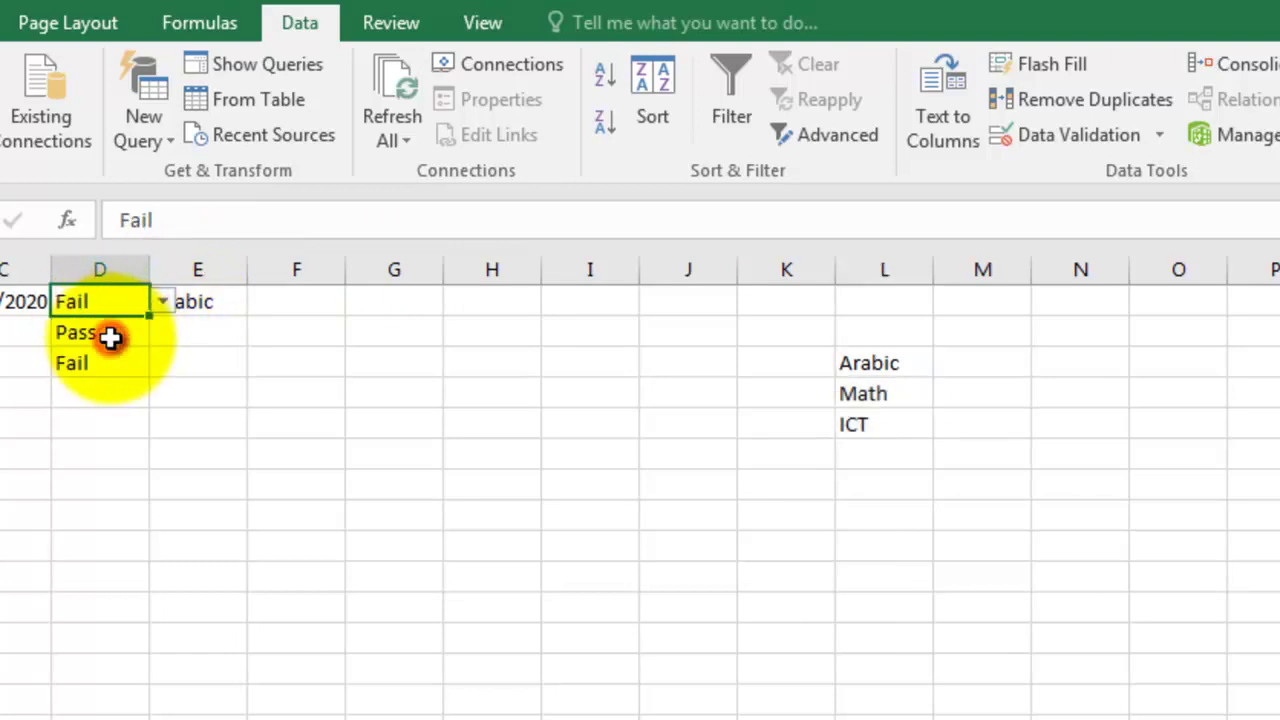
{"action": "left_click", "coordinate": [201, 301]}
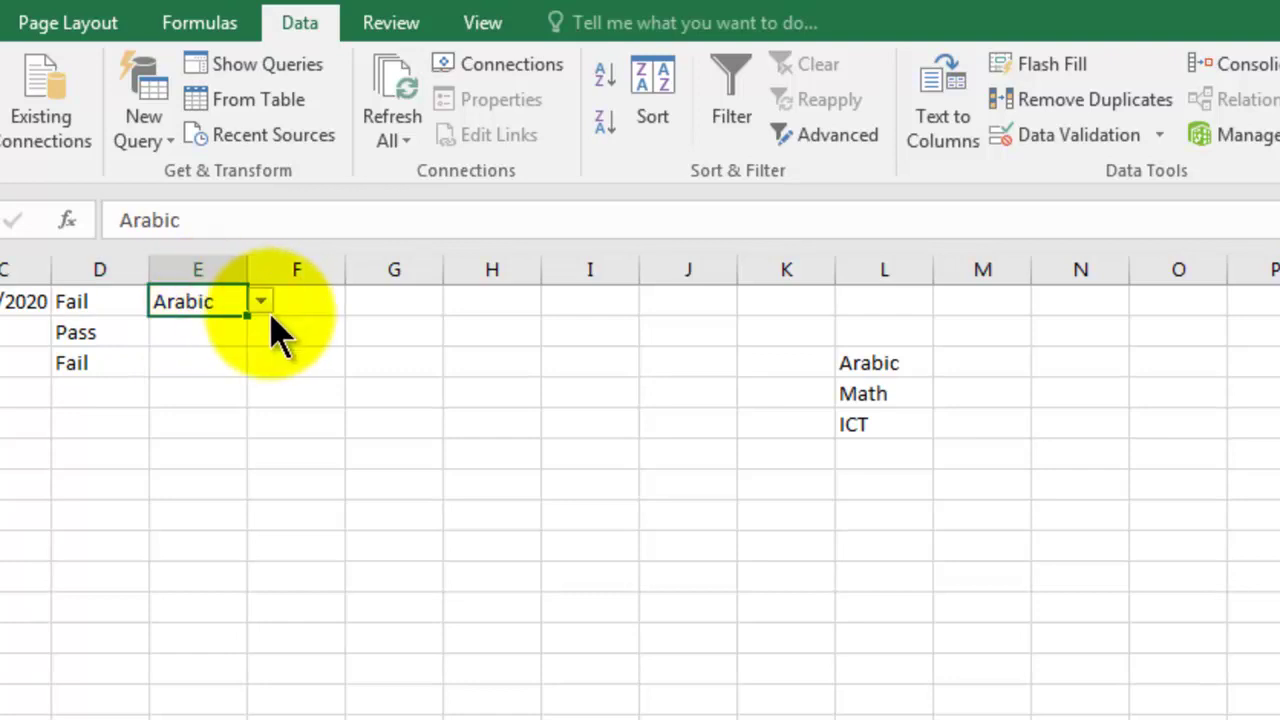